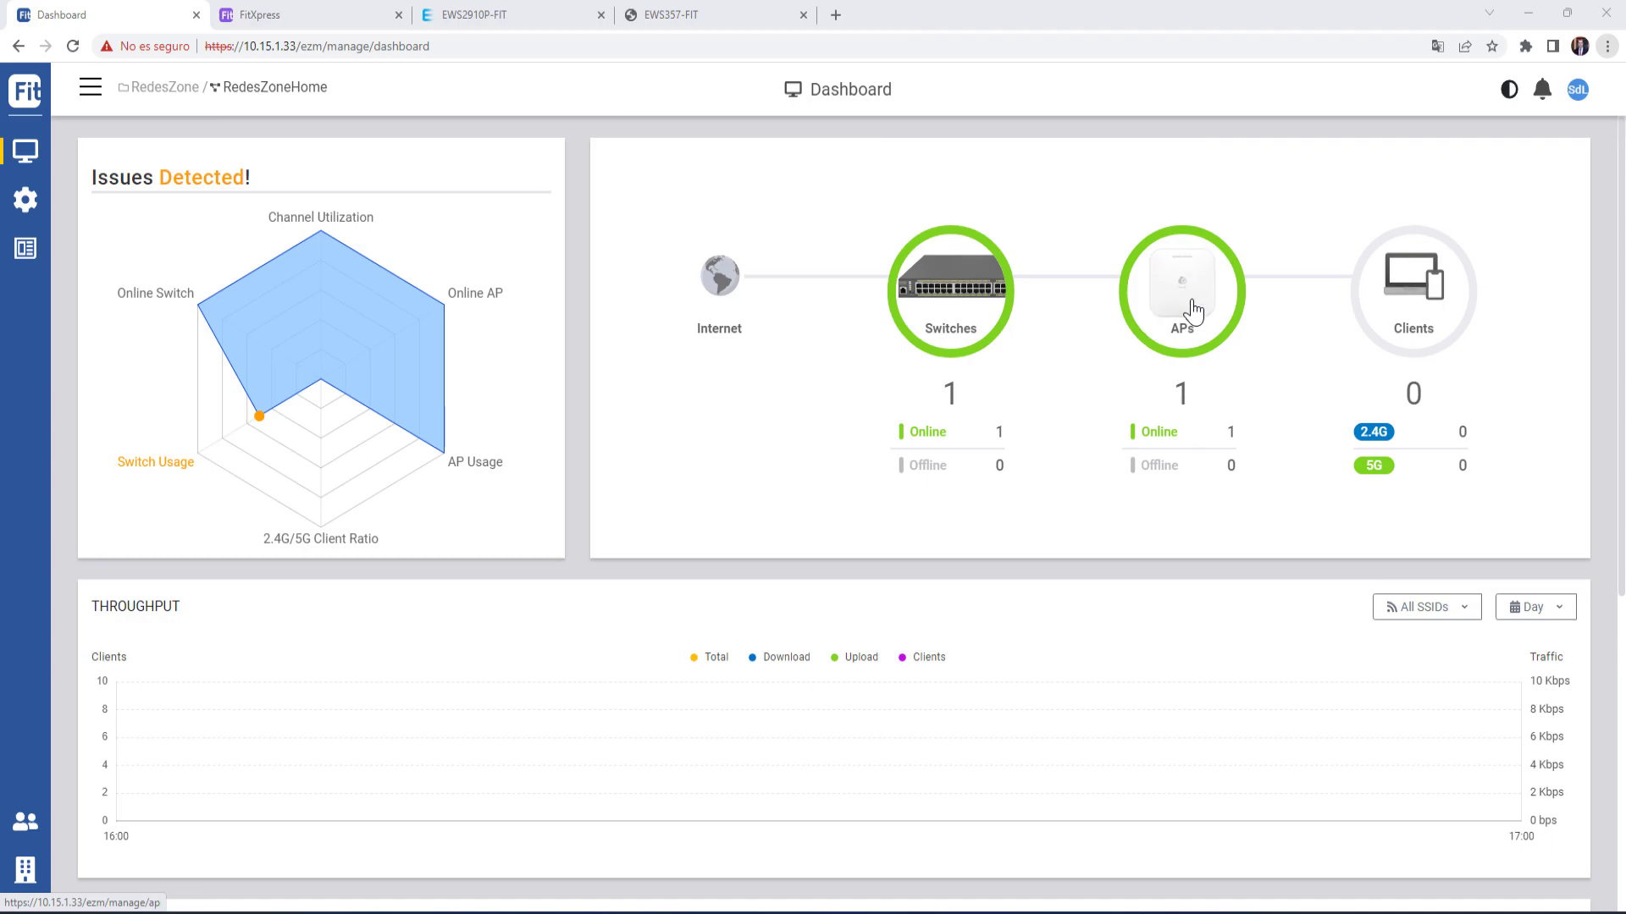
# - Open the EWS357-FIT access point's details from the Access Points list
pyautogui.scroll(-7, 1029, 392)
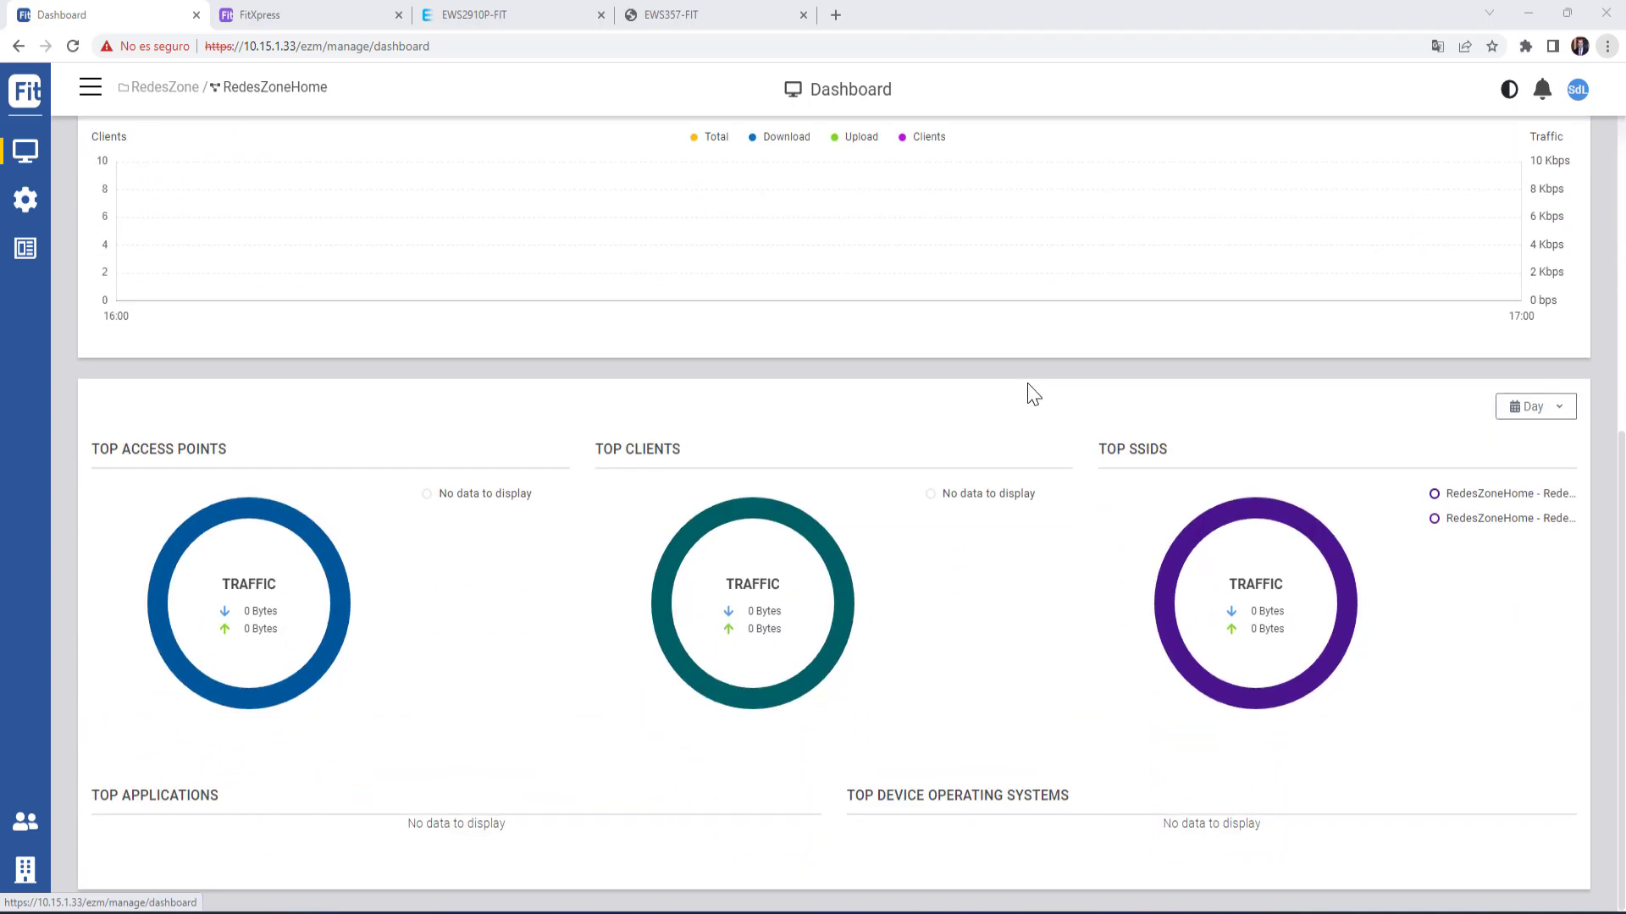
pyautogui.scroll(3, 1032, 393)
pyautogui.scroll(3, 1032, 393)
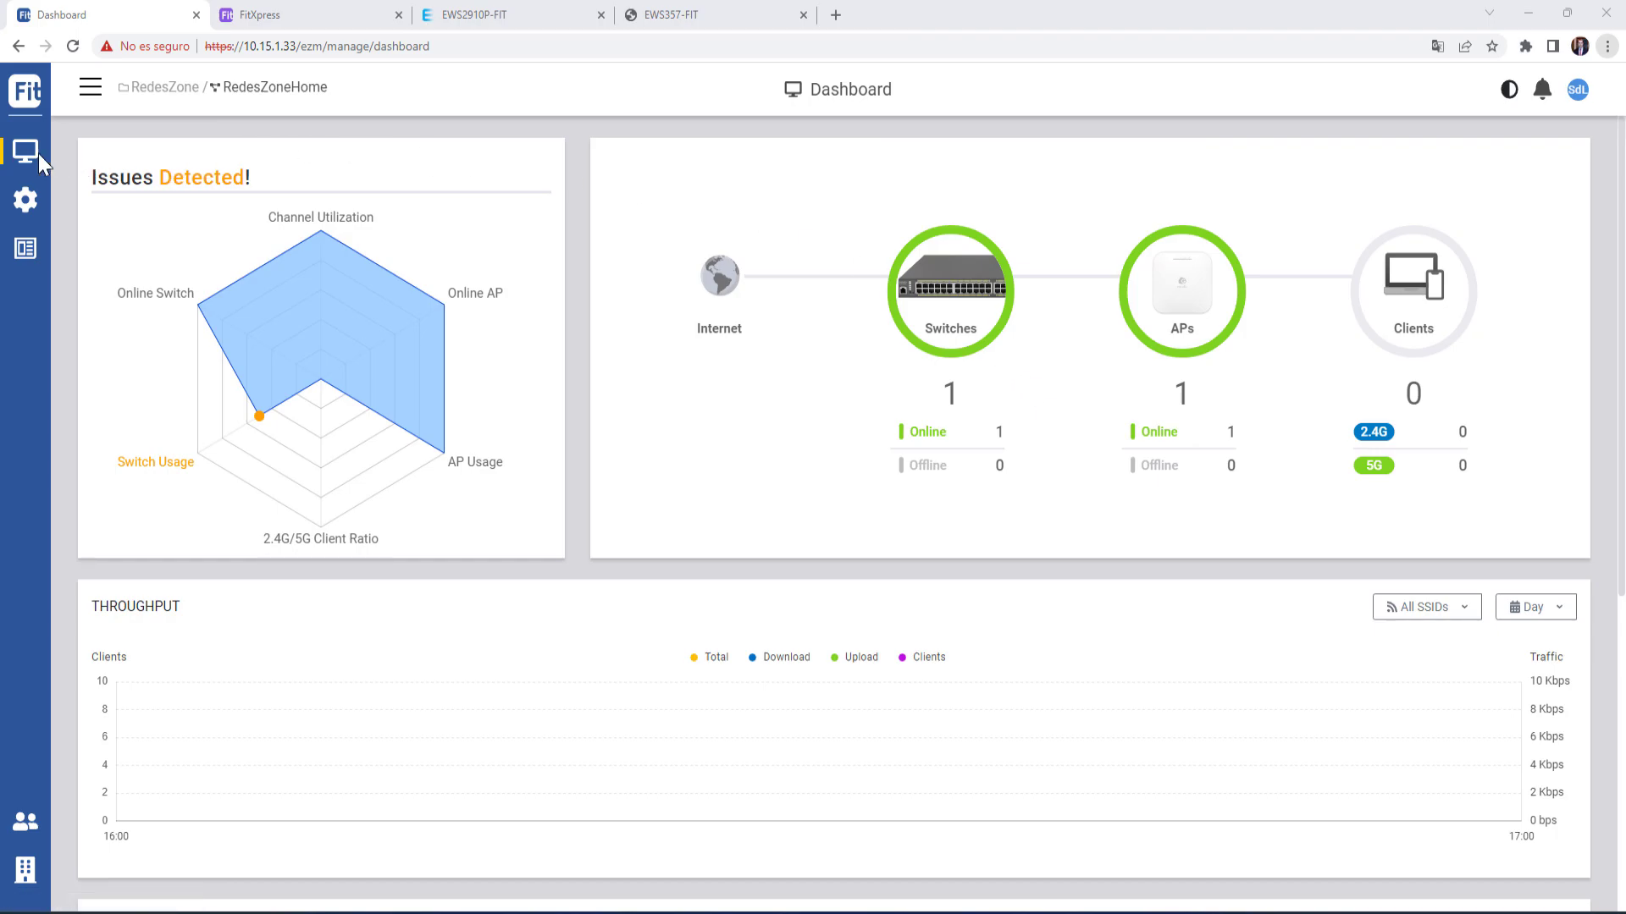
pyautogui.moveTo(28, 161)
pyautogui.click(106, 226)
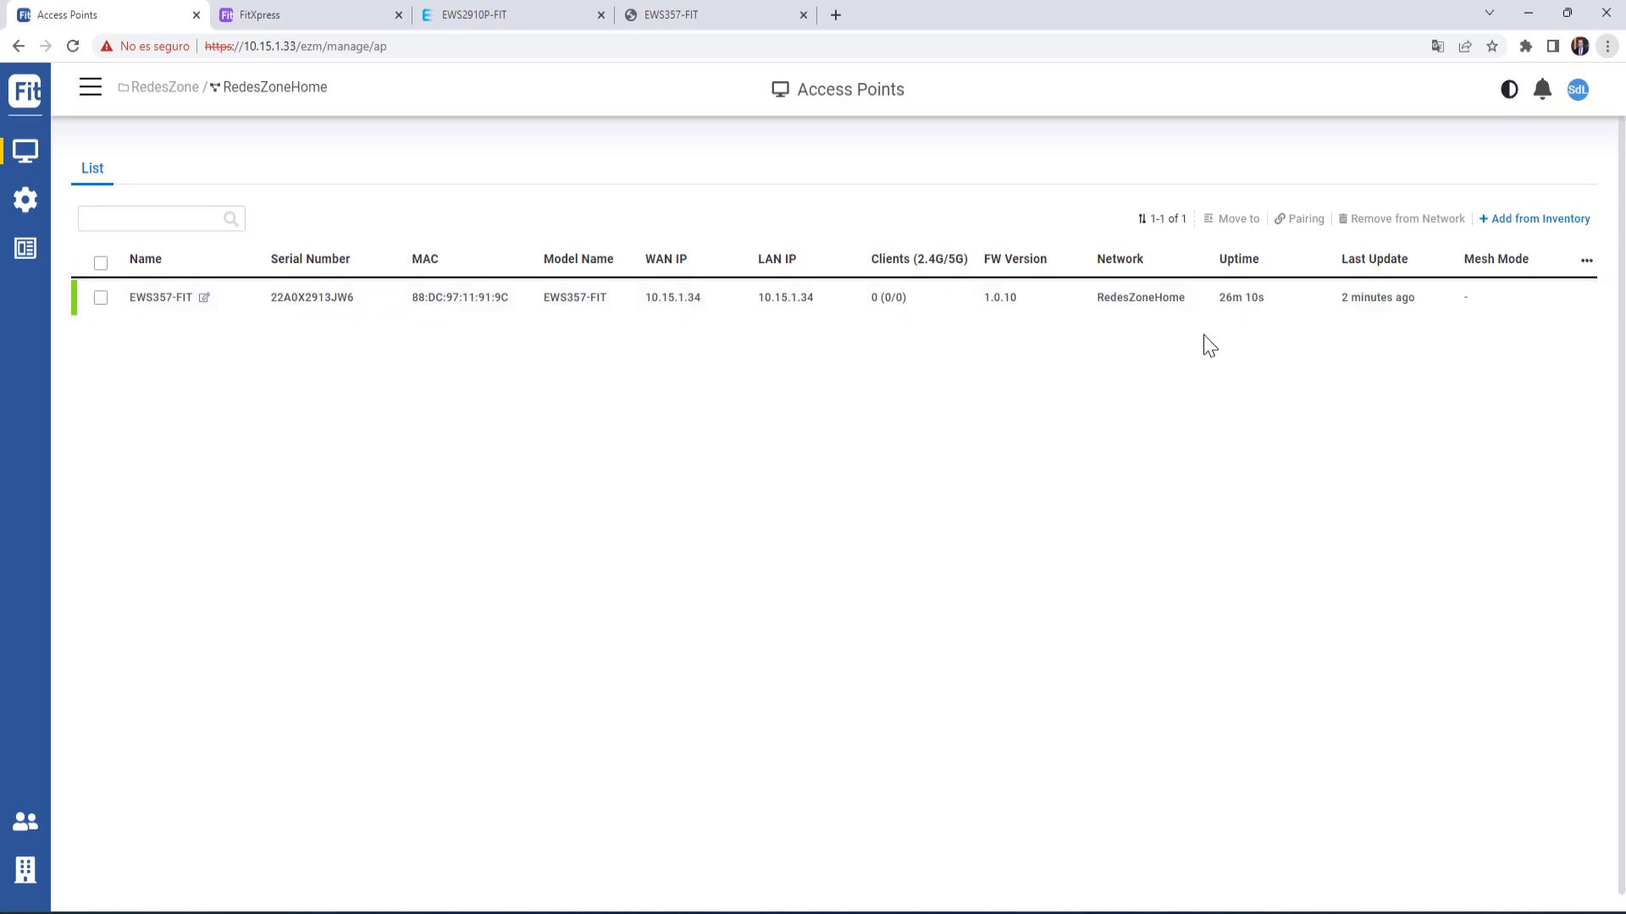
pyautogui.click(1488, 305)
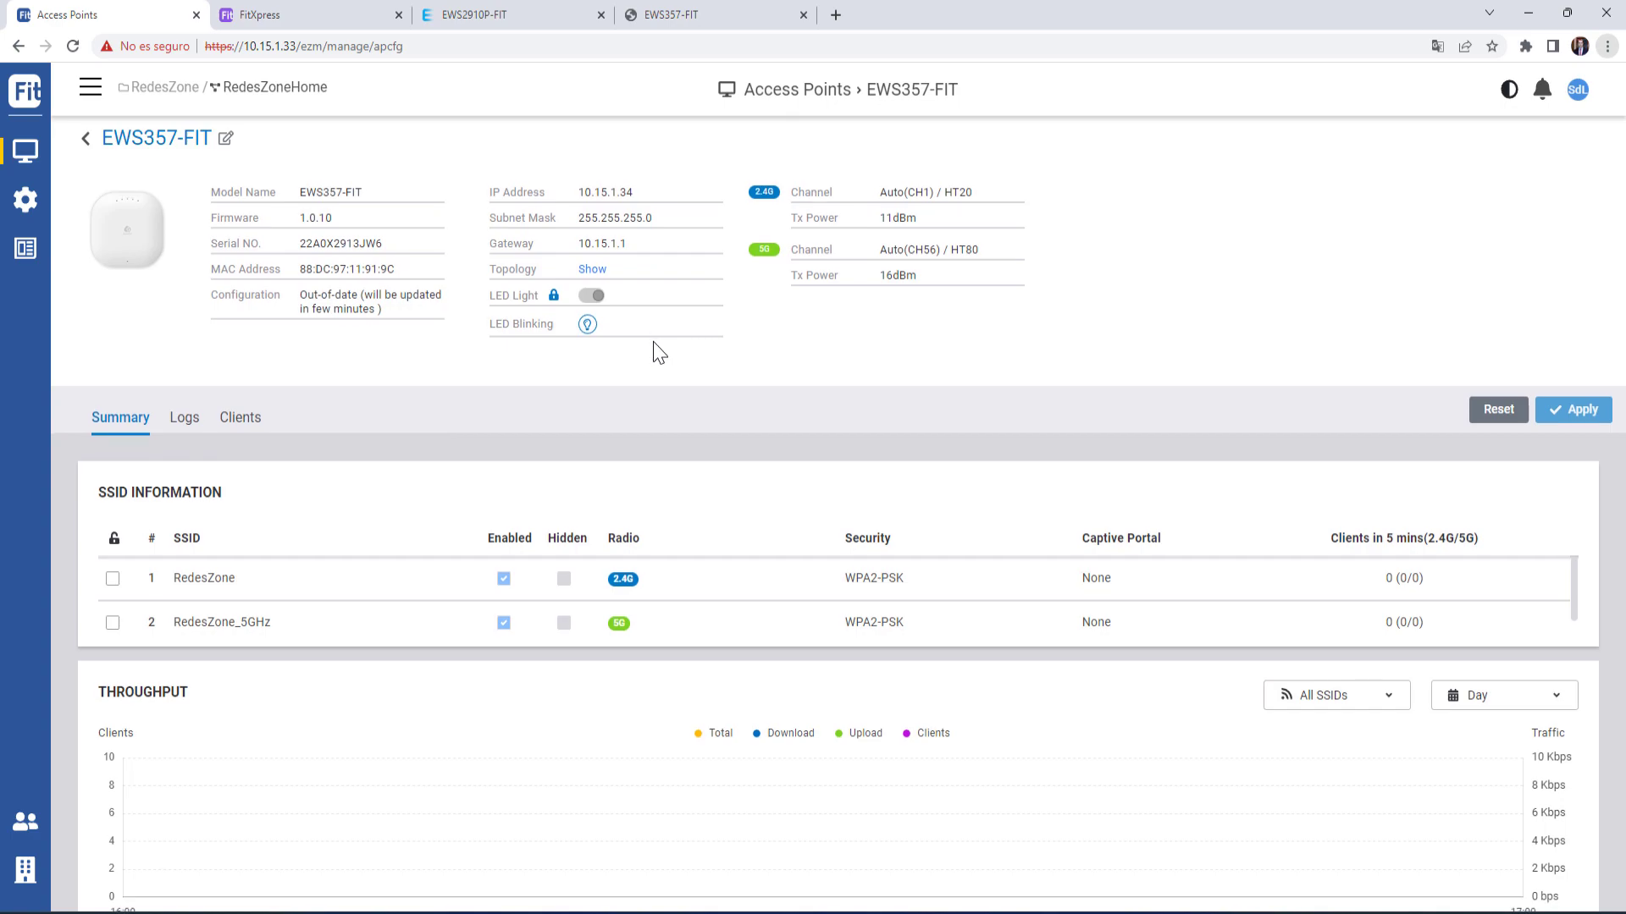
# - Review the access point's Summary, then its Logs and Clients tabs
pyautogui.scroll(-3, 659, 352)
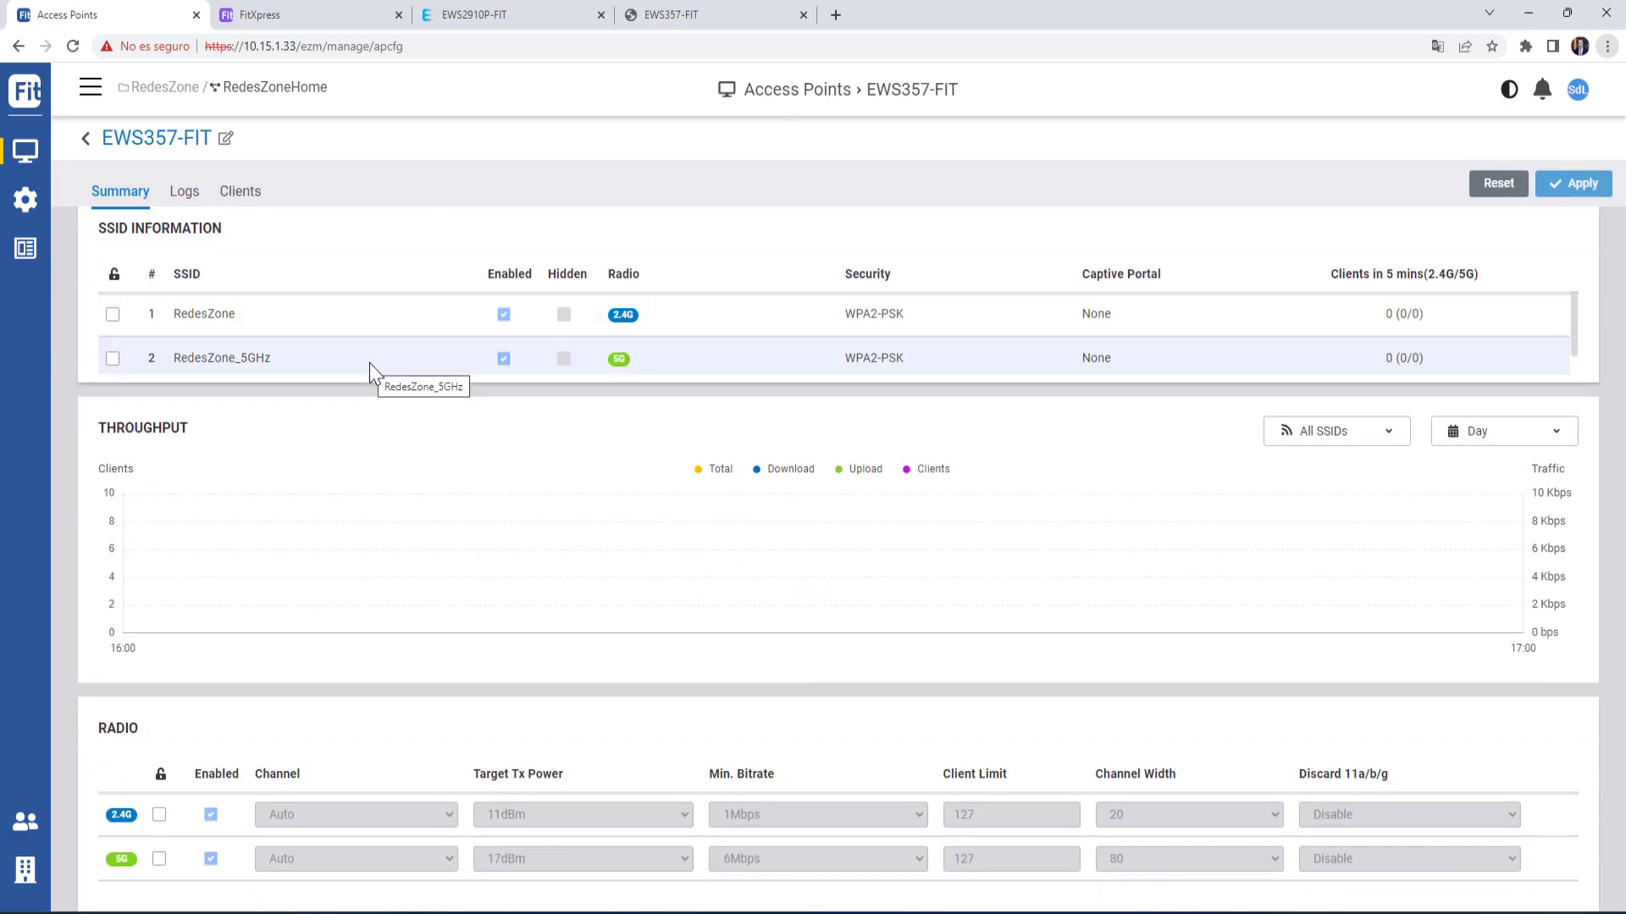
pyautogui.scroll(-1, 394, 369)
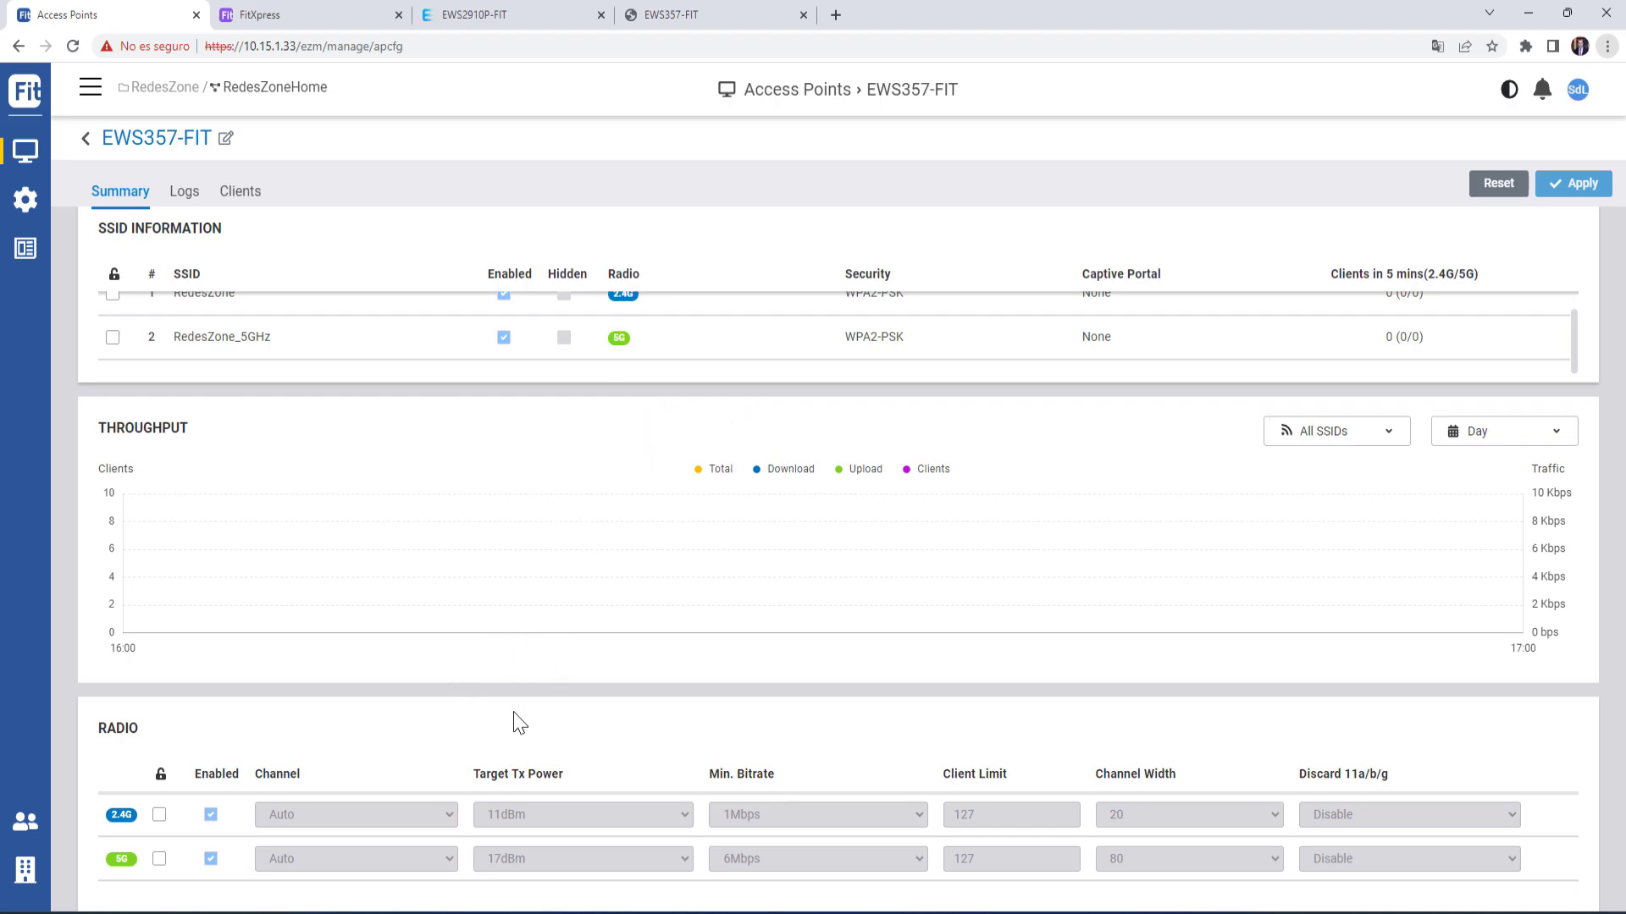
pyautogui.scroll(3, 423, 644)
pyautogui.click(184, 418)
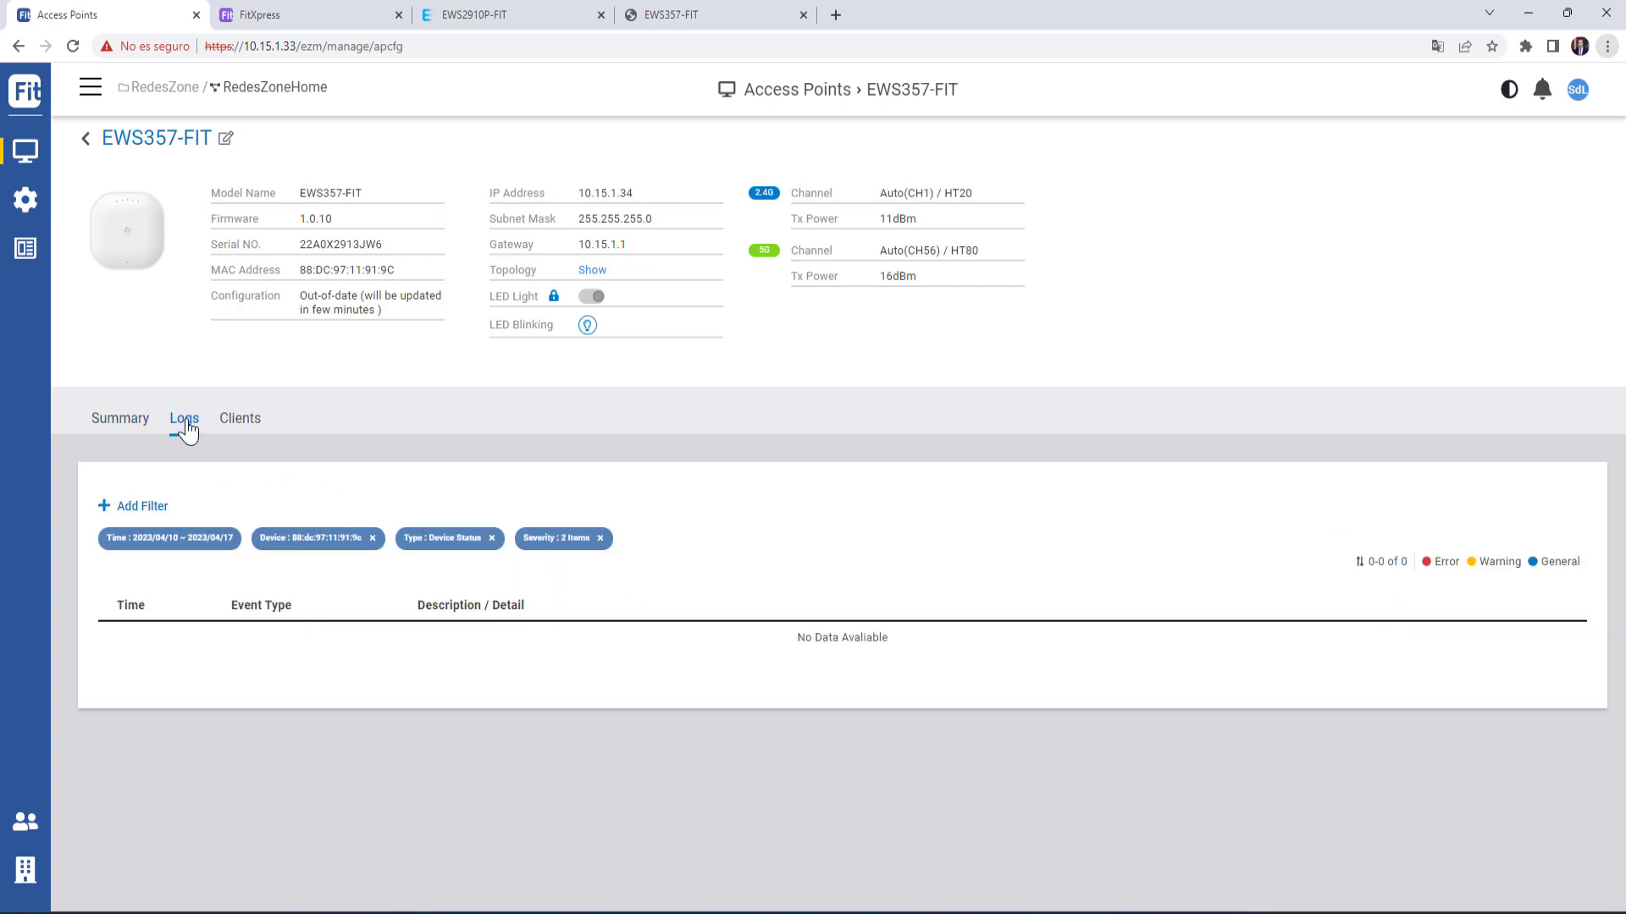
pyautogui.click(241, 418)
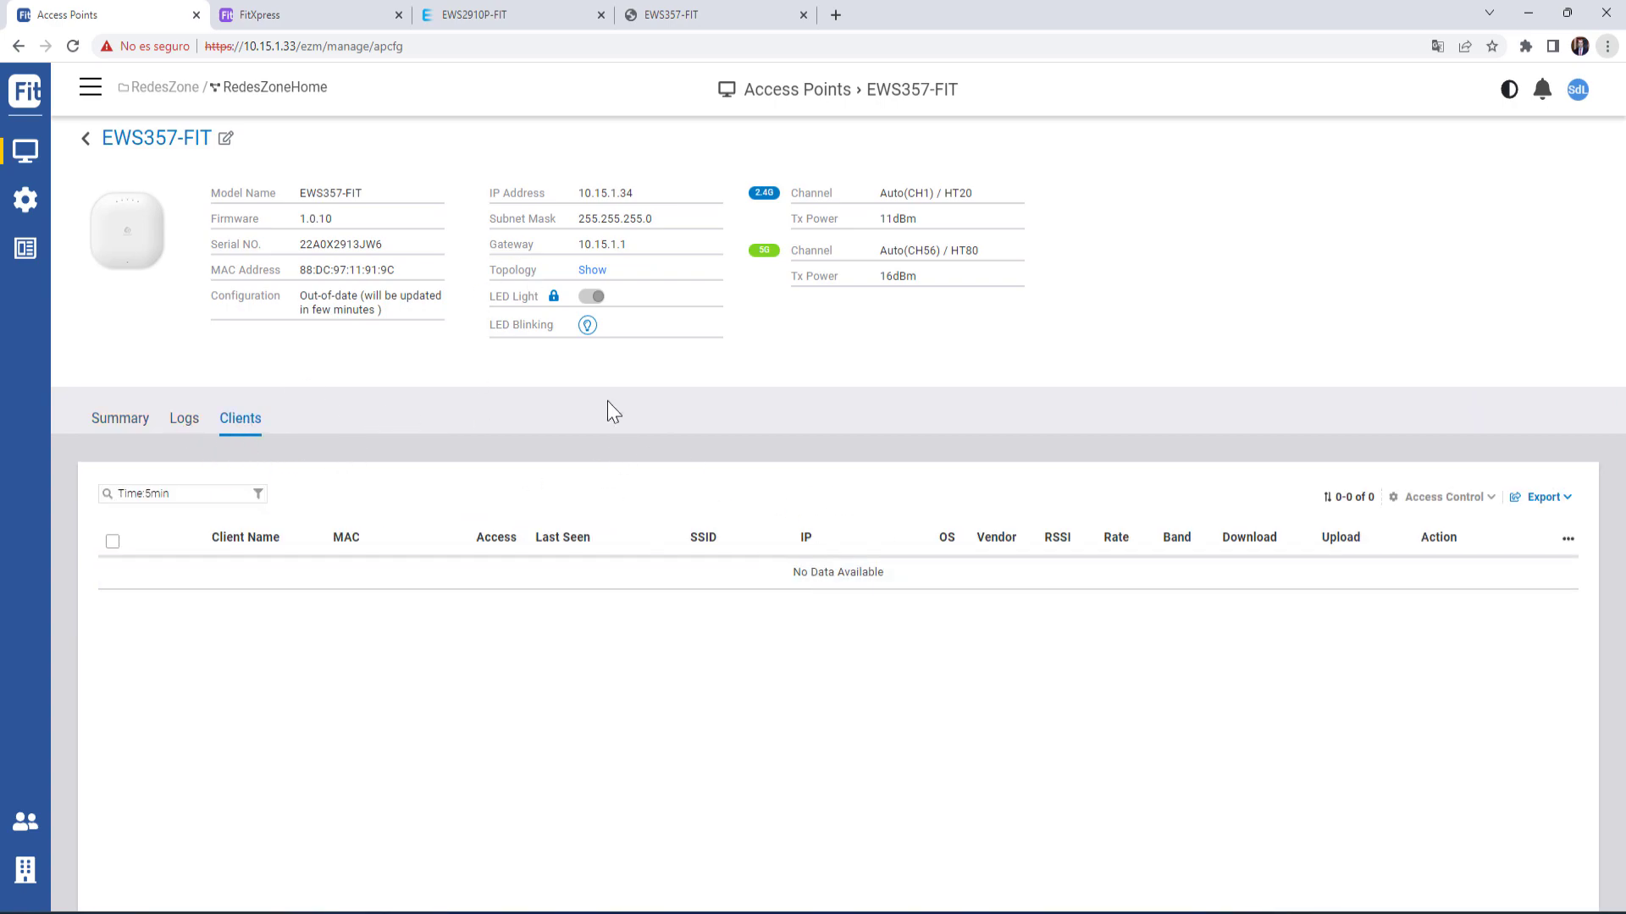
# - View the Switches list, then the network's Clients overview
pyautogui.moveTo(27, 159)
pyautogui.click(96, 269)
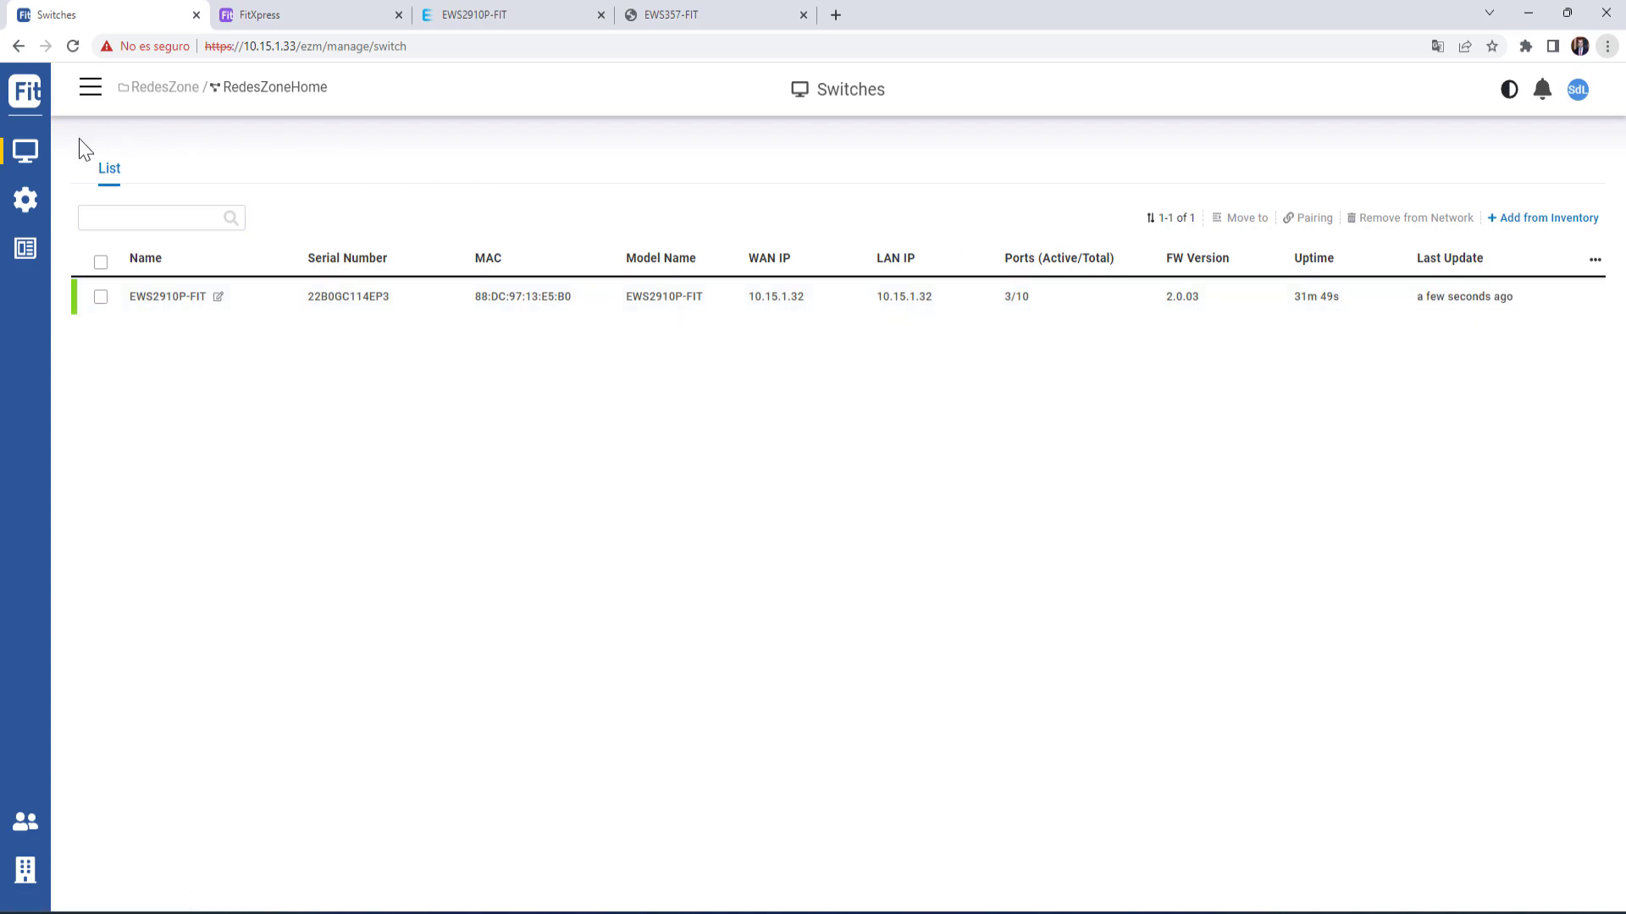
pyautogui.moveTo(29, 157)
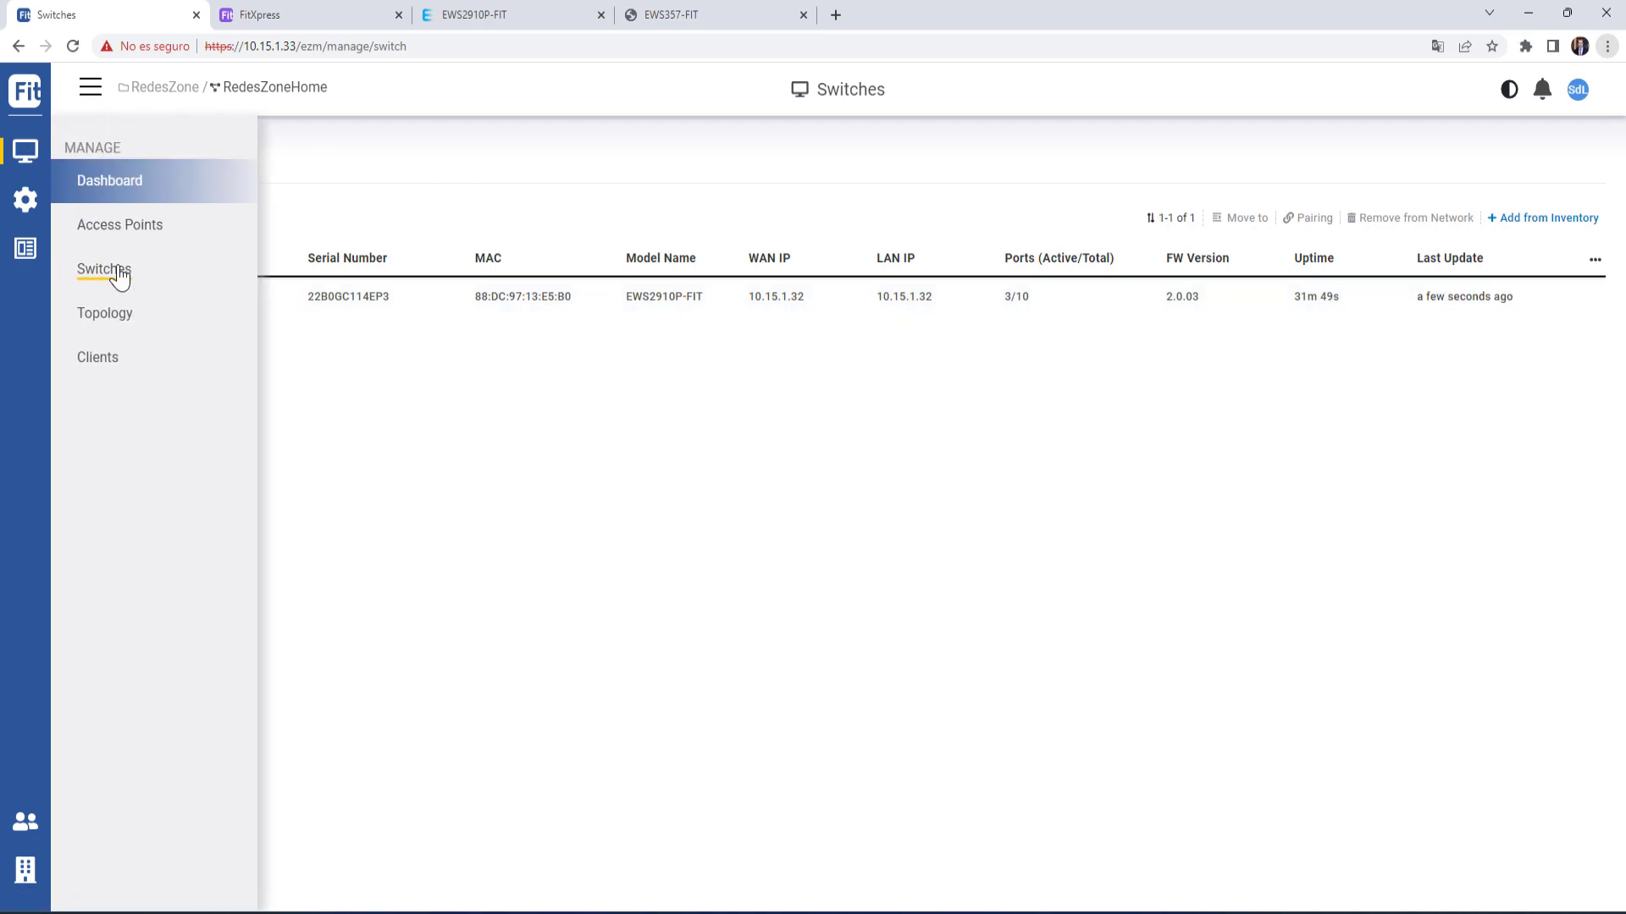
pyautogui.click(98, 357)
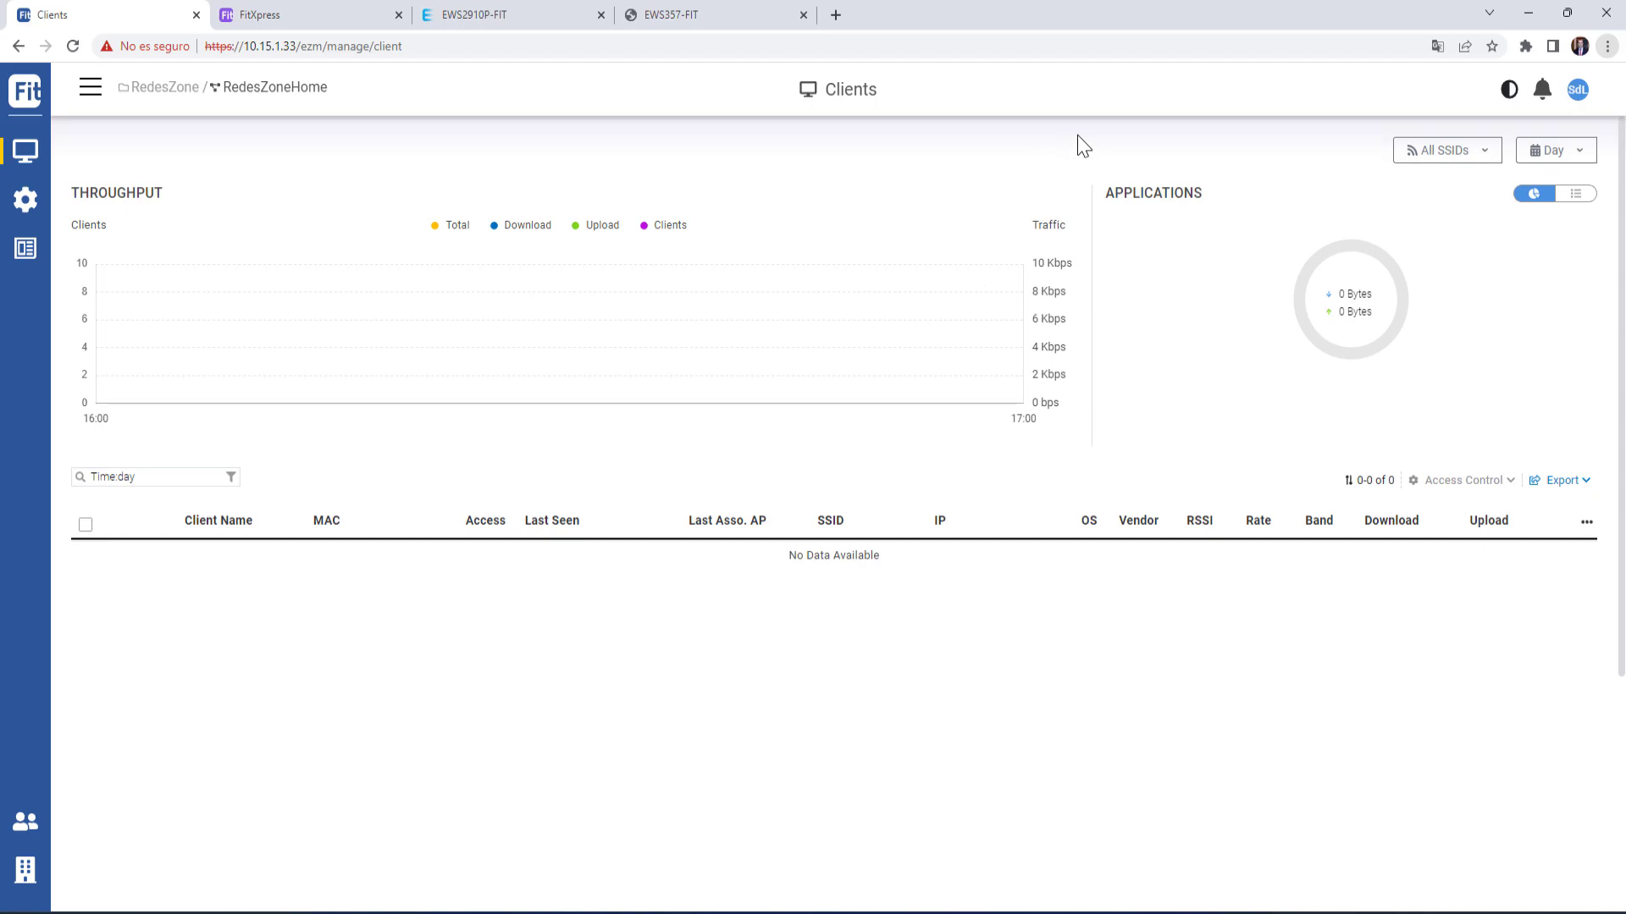
# - Try adding a new SSID with WPA3-PSK (SAE) security, then leave without saving
pyautogui.moveTo(25, 200)
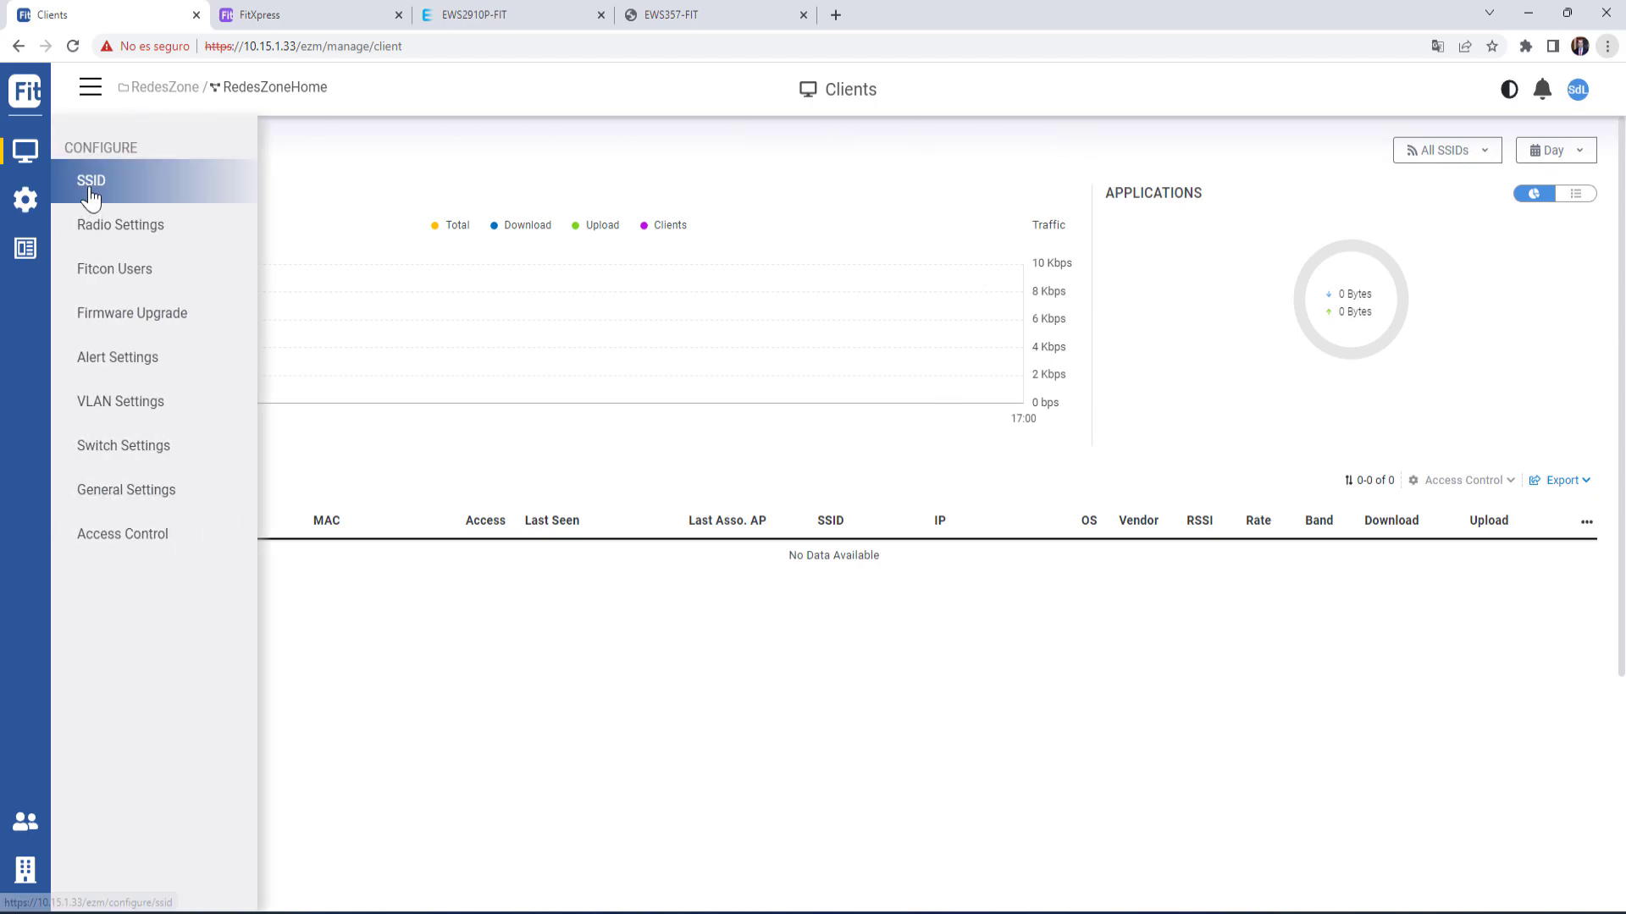
pyautogui.click(90, 192)
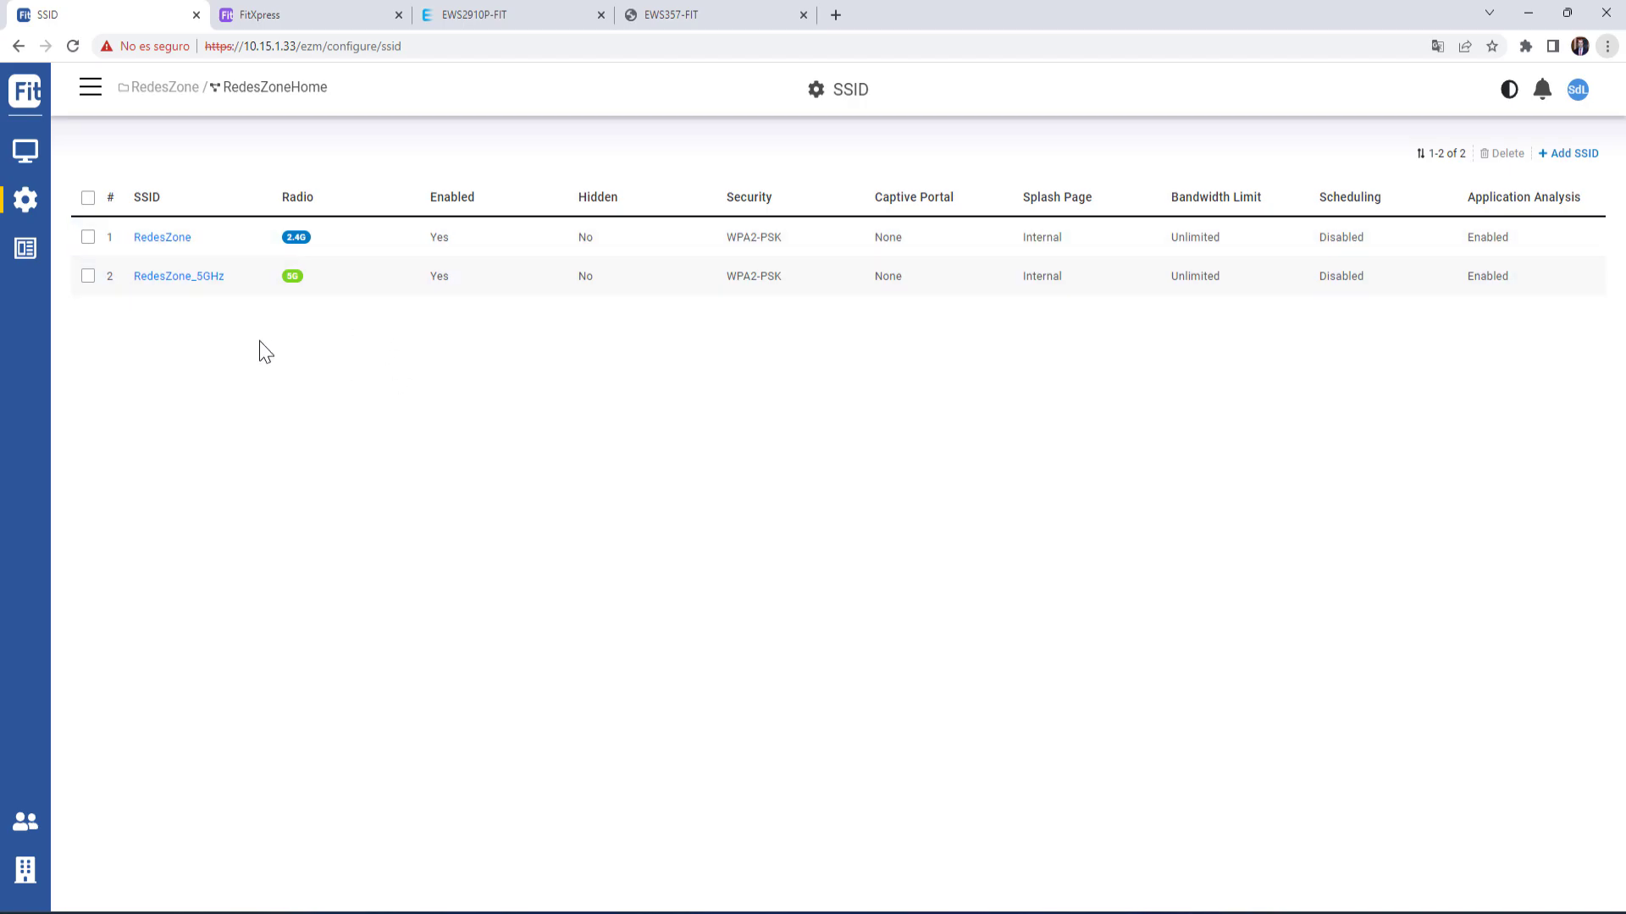
pyautogui.click(1582, 158)
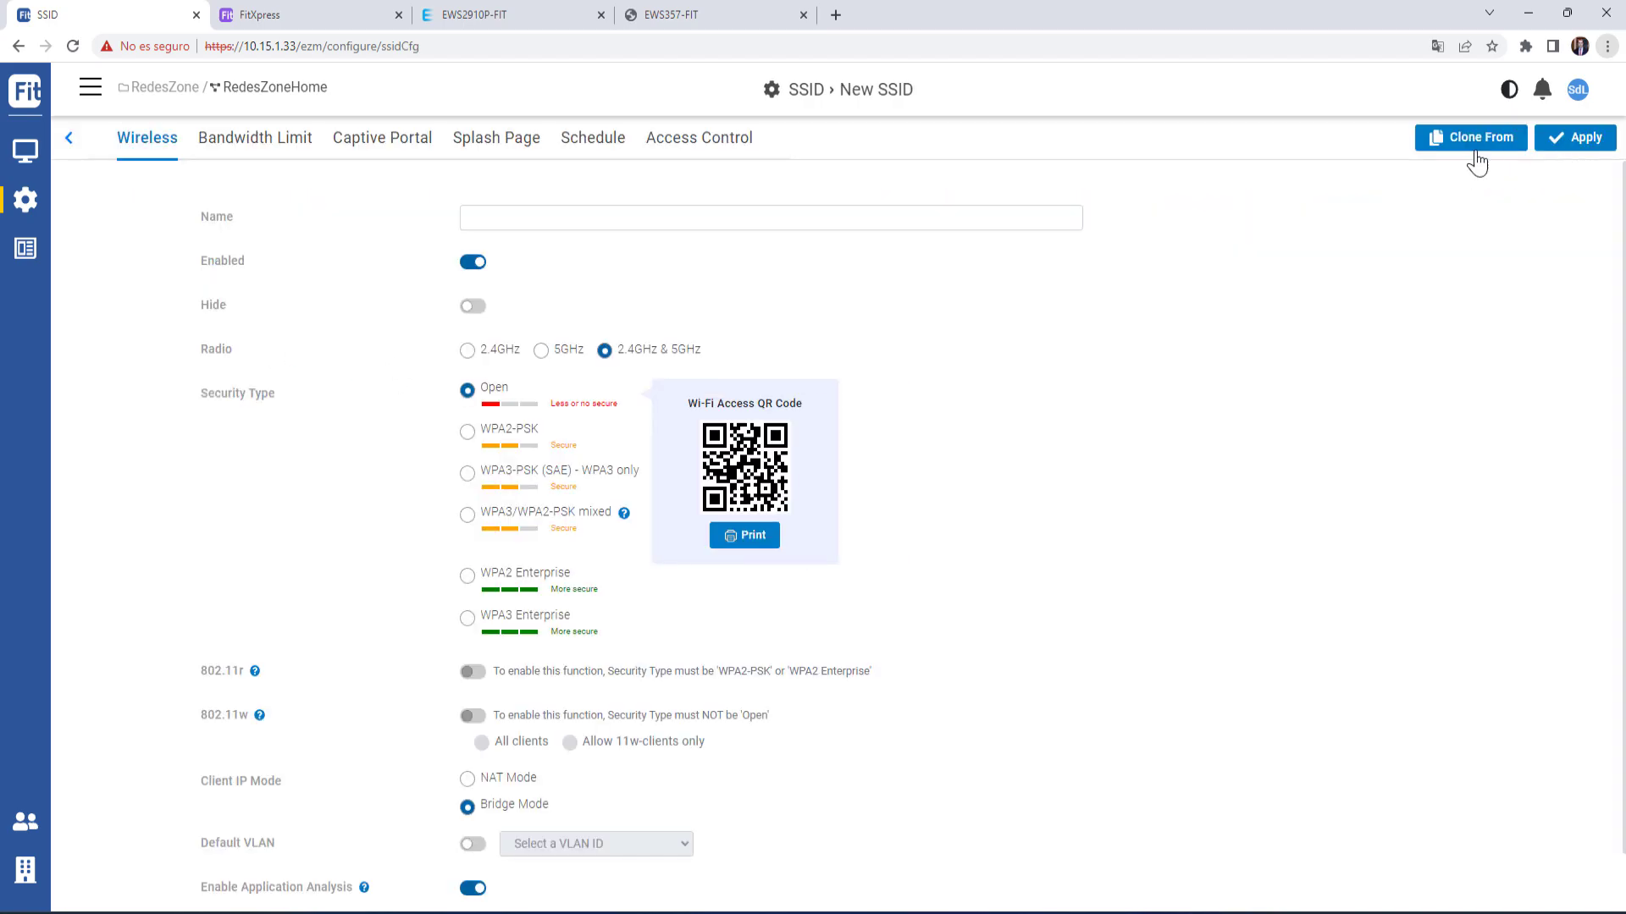
pyautogui.scroll(-1, 611, 318)
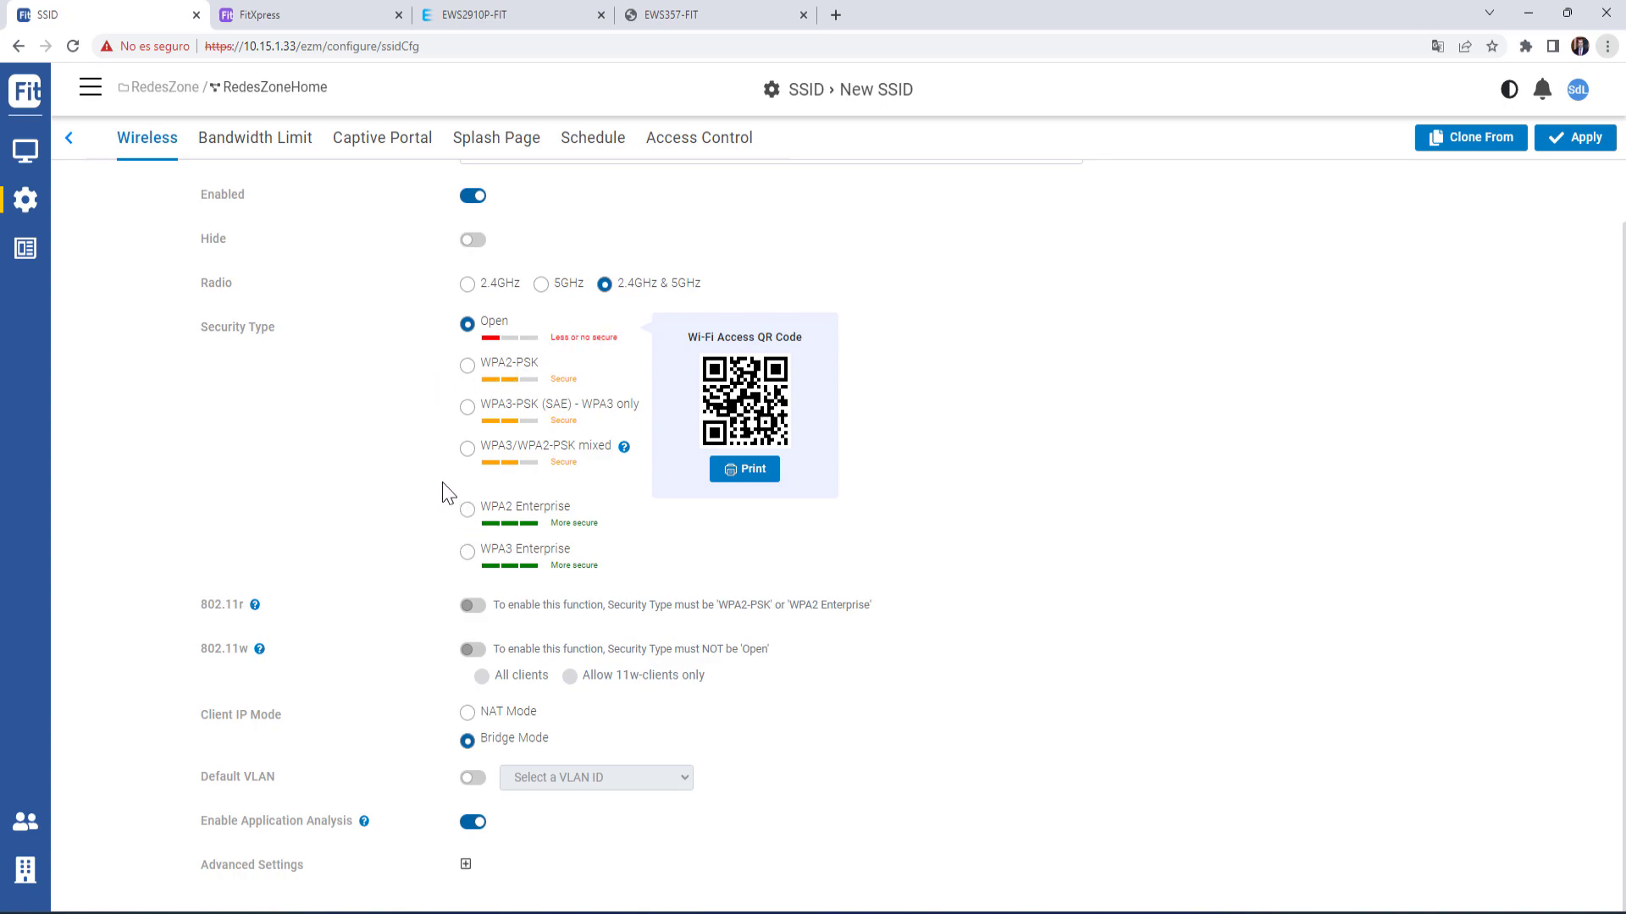
pyautogui.click(471, 410)
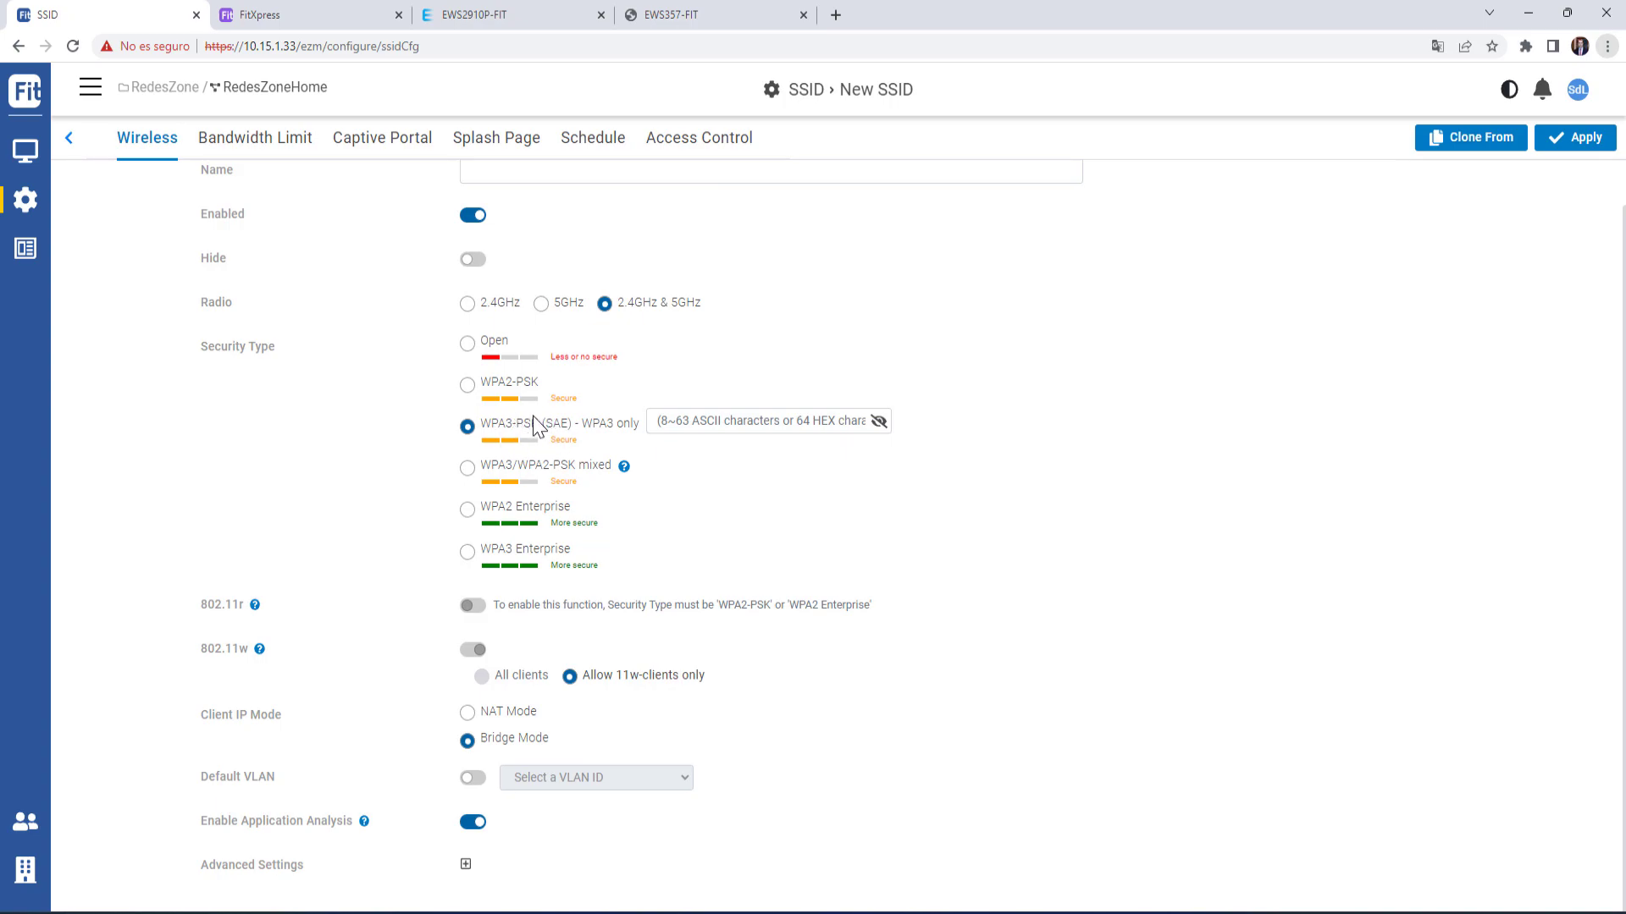
pyautogui.scroll(1, 400, 491)
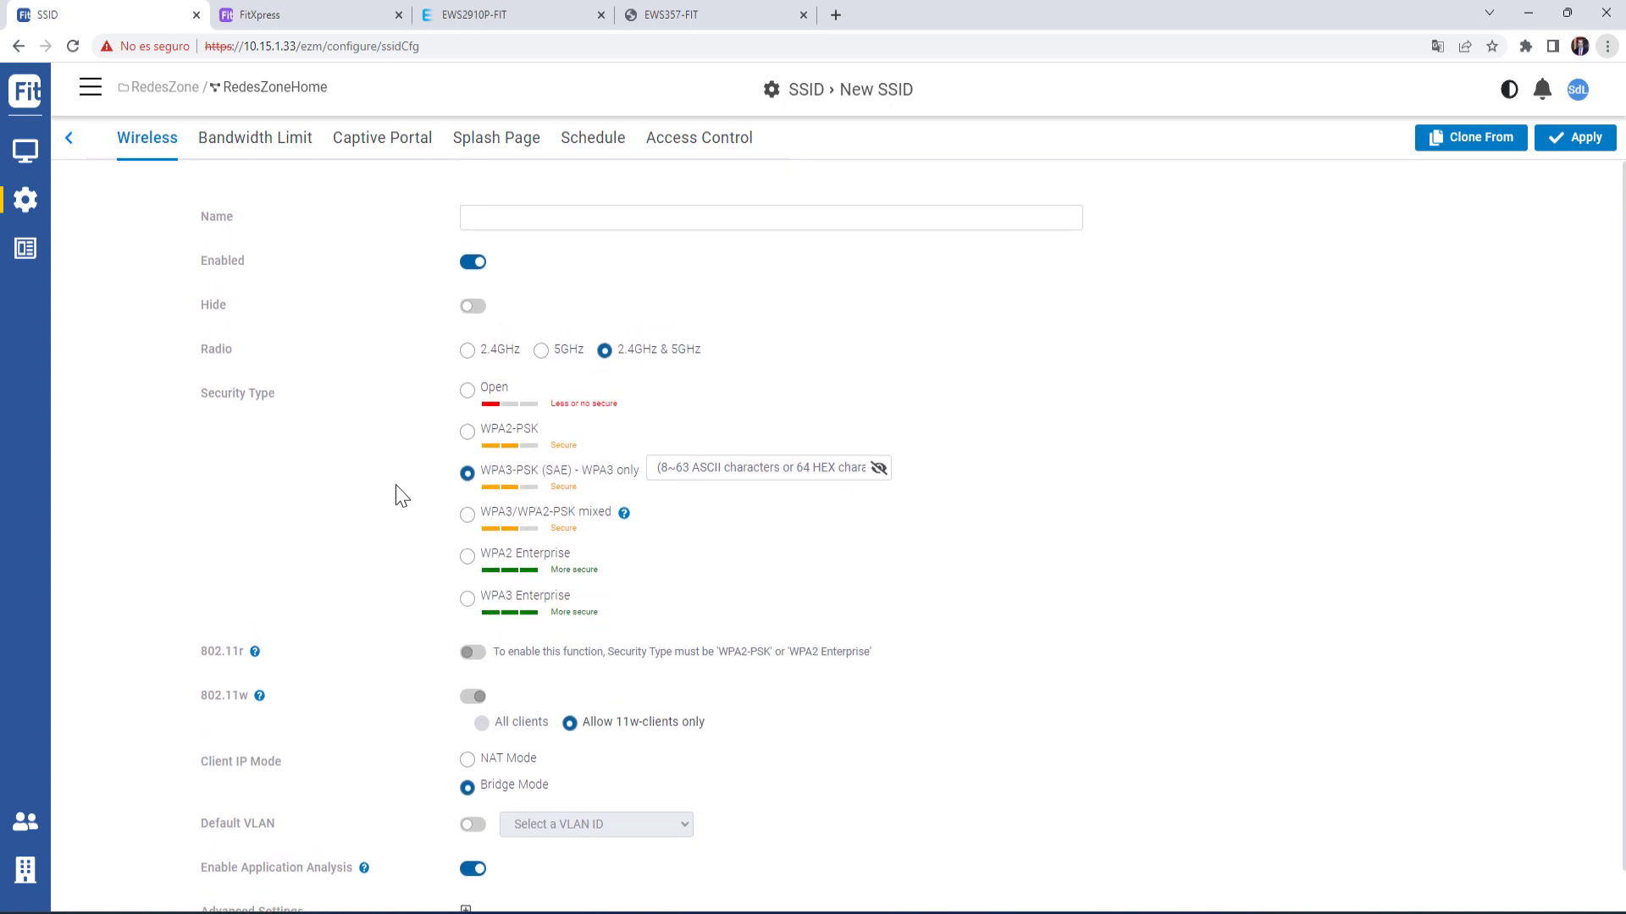
pyautogui.scroll(-1, 400, 491)
pyautogui.scroll(1, 456, 486)
pyautogui.click(68, 142)
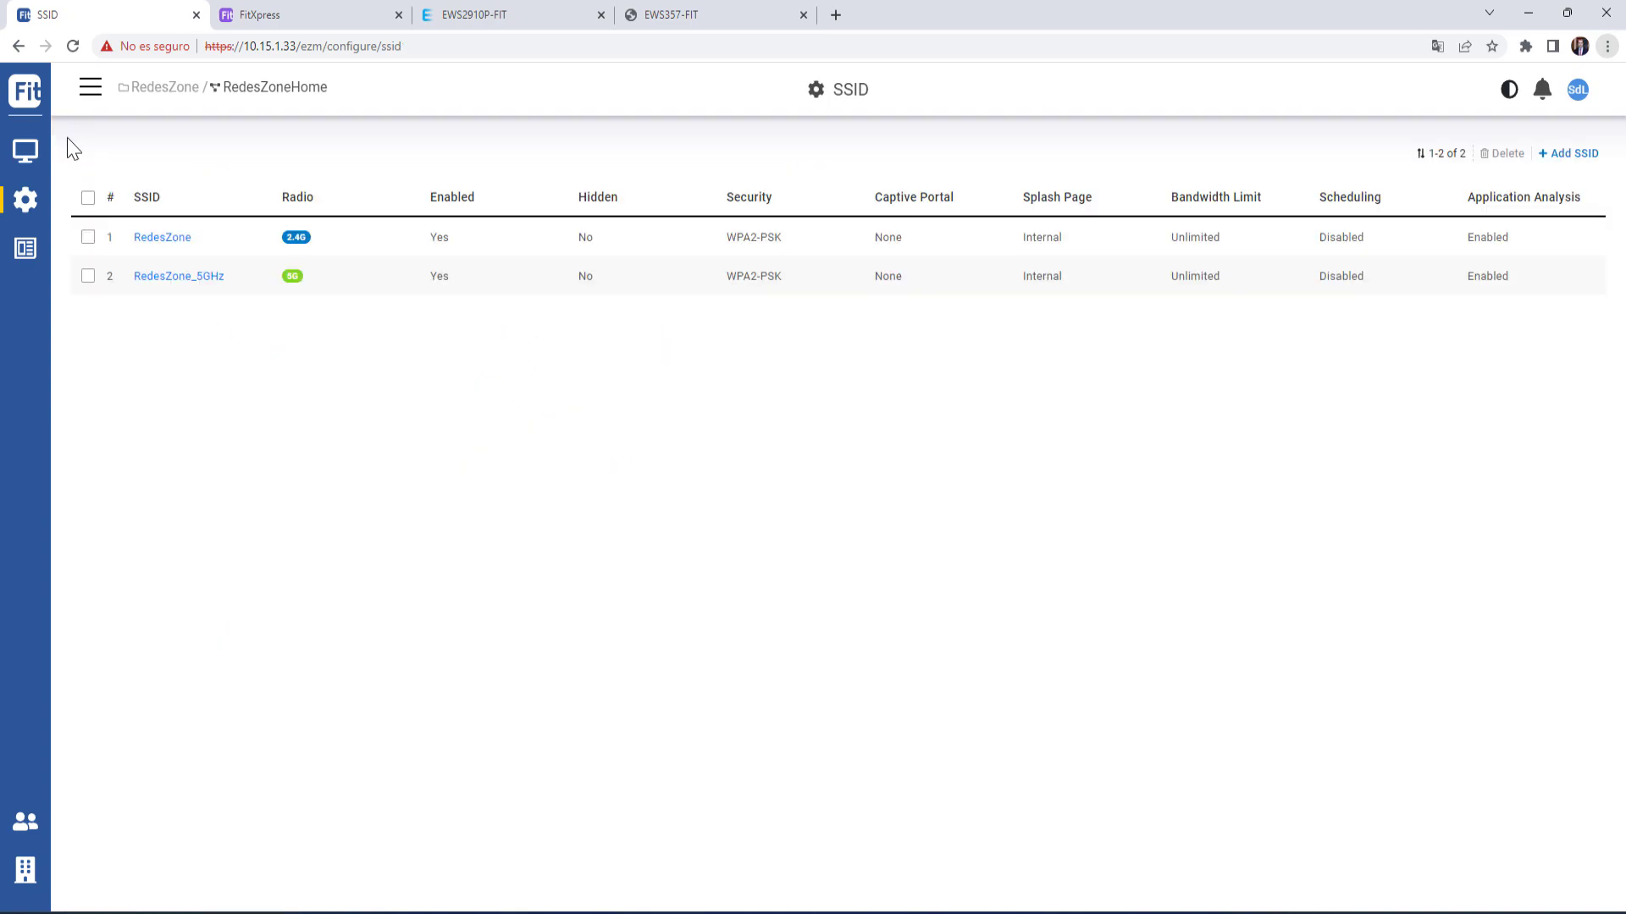
# - Open RedesZone_5GHz's settings and expand its advanced wireless options
pyautogui.click(154, 241)
pyautogui.scroll(-1, 352, 500)
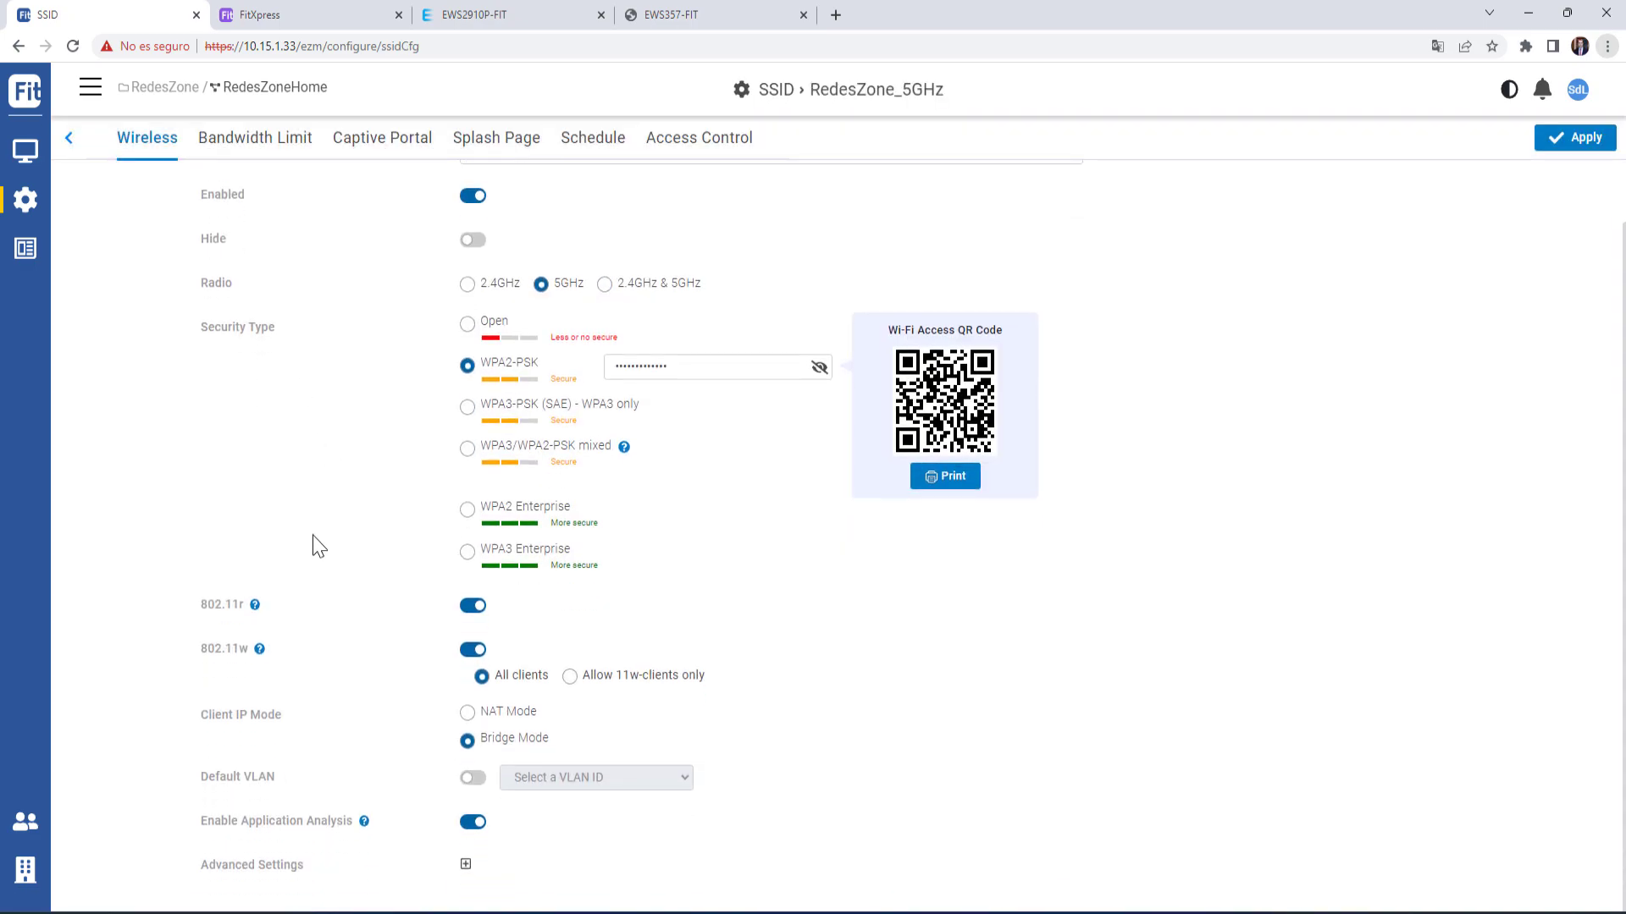
pyautogui.moveTo(256, 607)
pyautogui.click(466, 866)
pyautogui.scroll(-3, 589, 775)
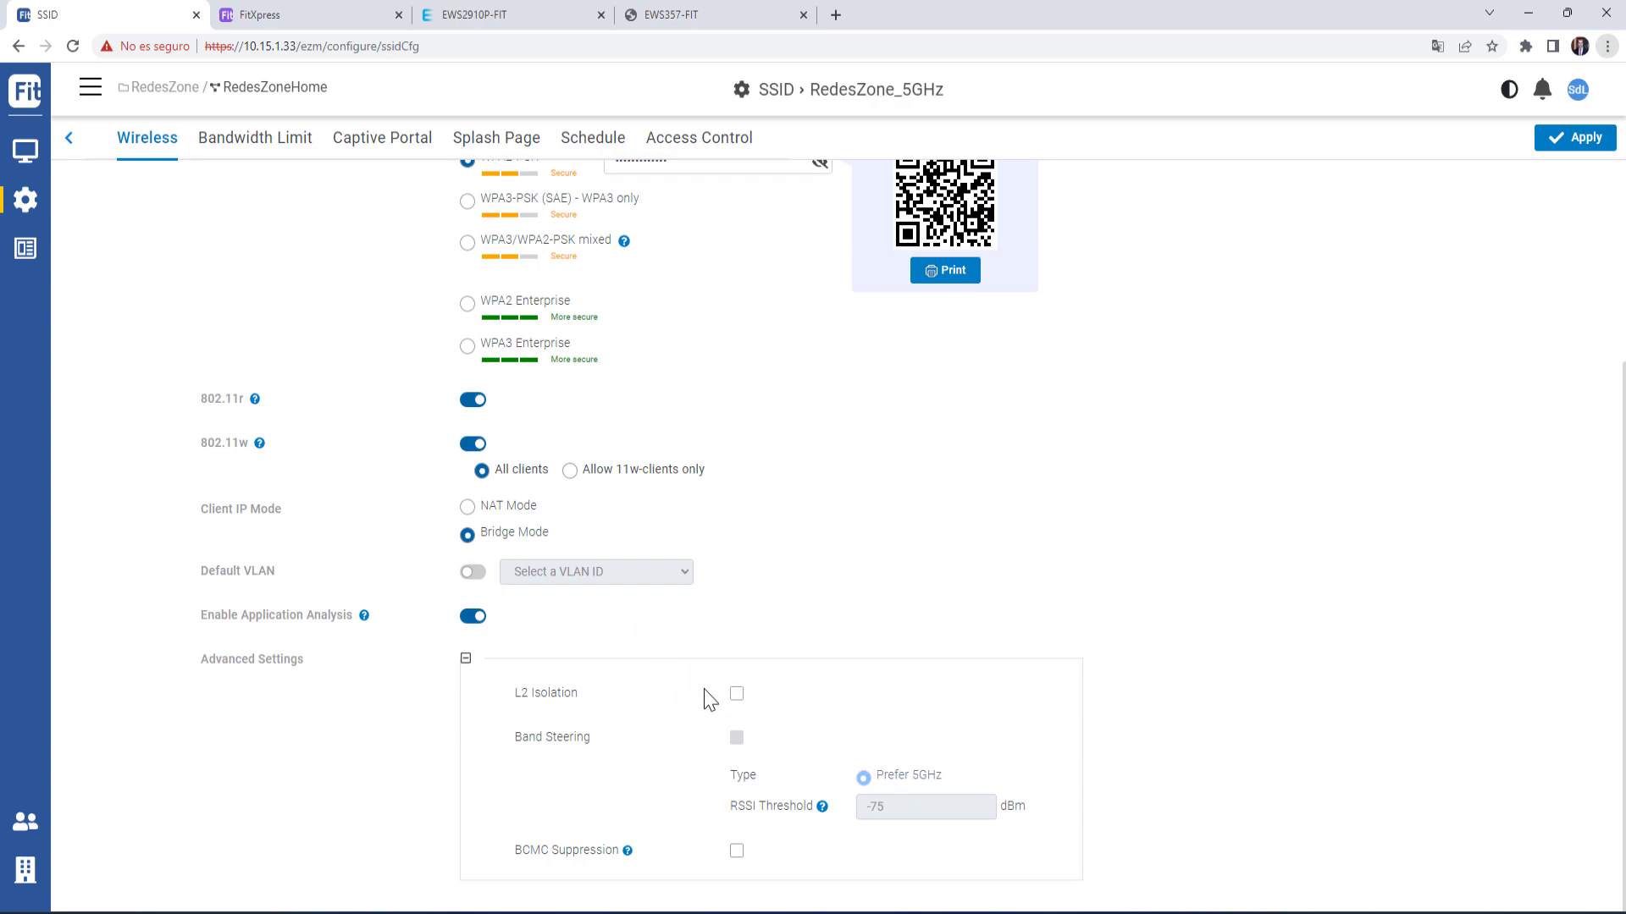
pyautogui.moveTo(515, 697); pyautogui.dragTo(619, 698)
pyautogui.click(730, 714)
pyautogui.scroll(3, 720, 739)
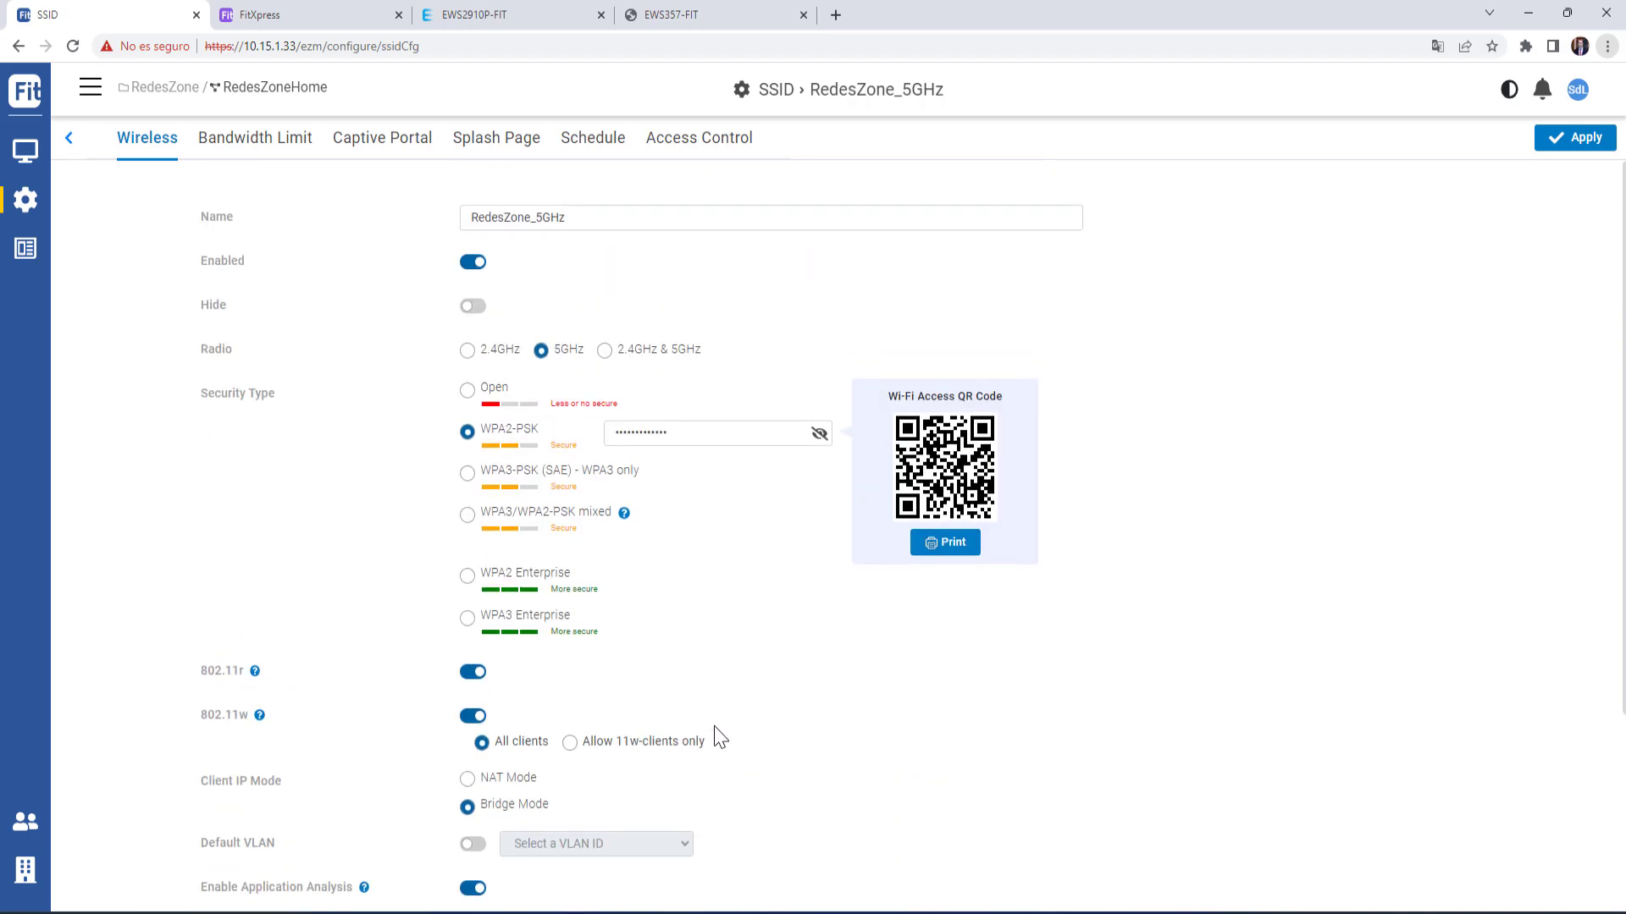
# - Browse RedesZone_5GHz's Bandwidth Limit, Captive Portal, Splash Page, Schedule and Access Control tabs
pyautogui.click(297, 156)
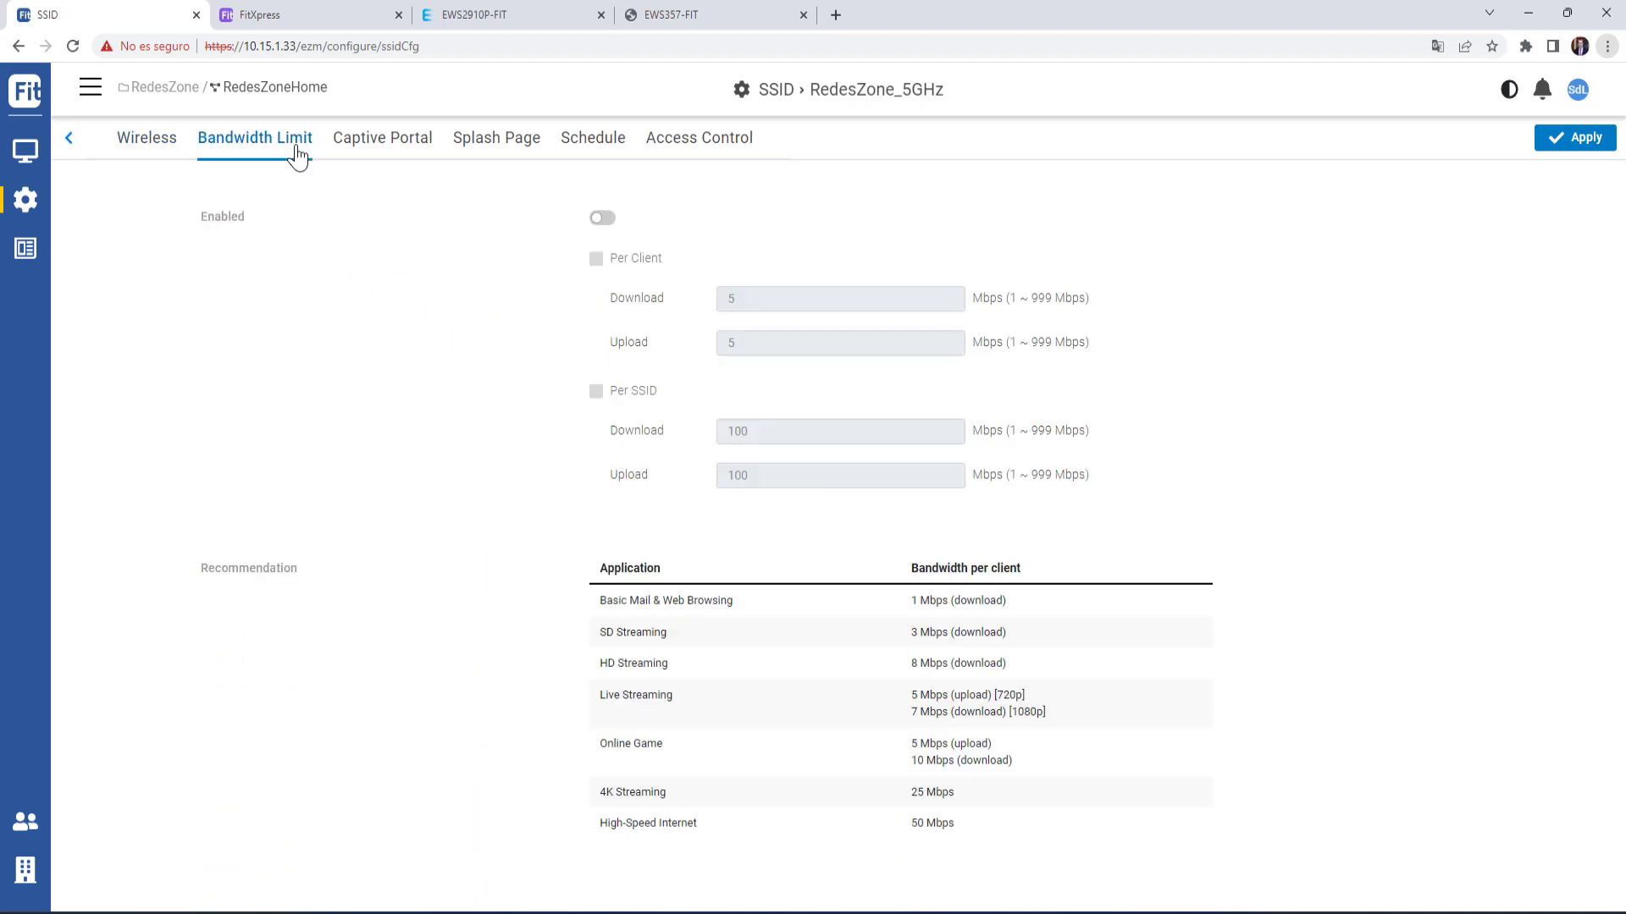
pyautogui.click(375, 151)
pyautogui.click(497, 157)
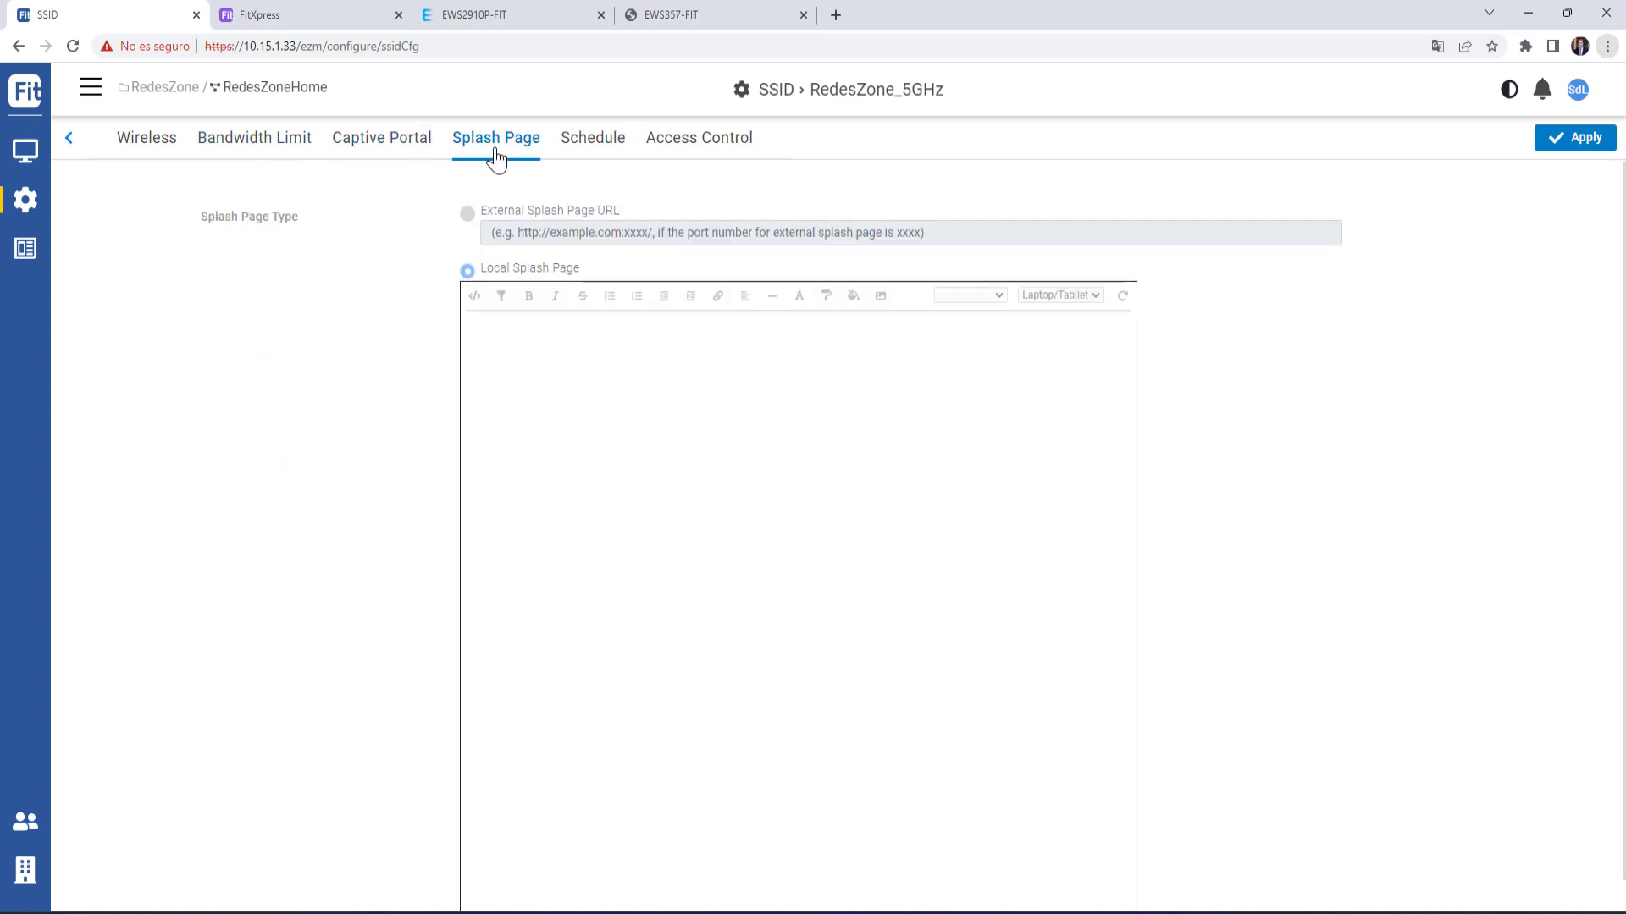
pyautogui.click(598, 151)
pyautogui.click(724, 151)
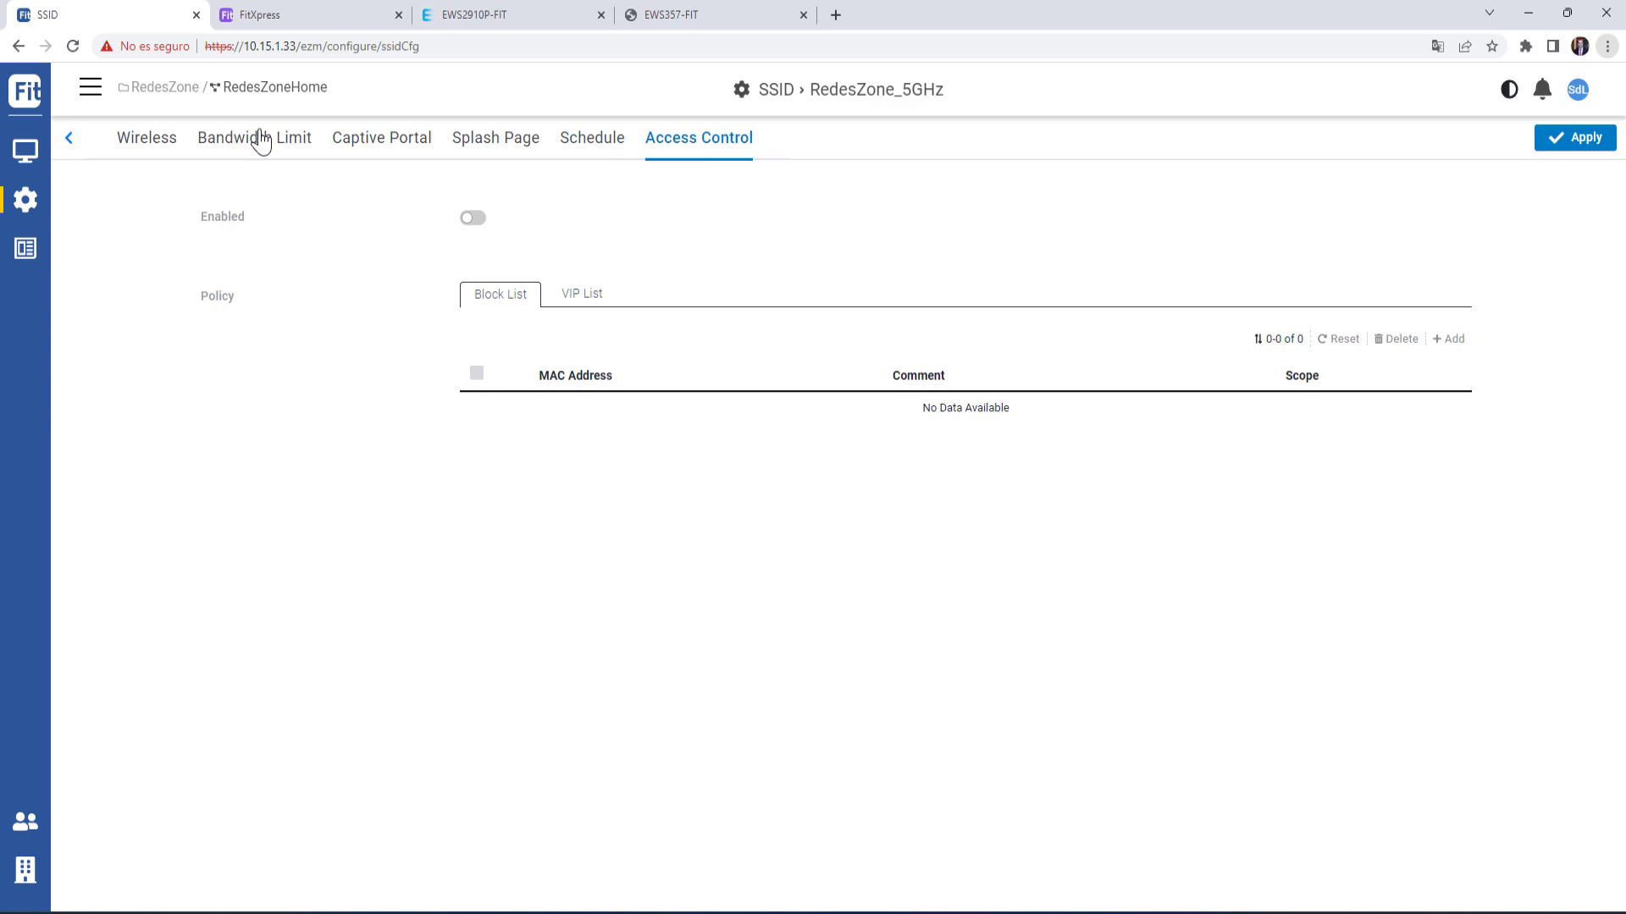
pyautogui.click(28, 199)
pyautogui.click(34, 222)
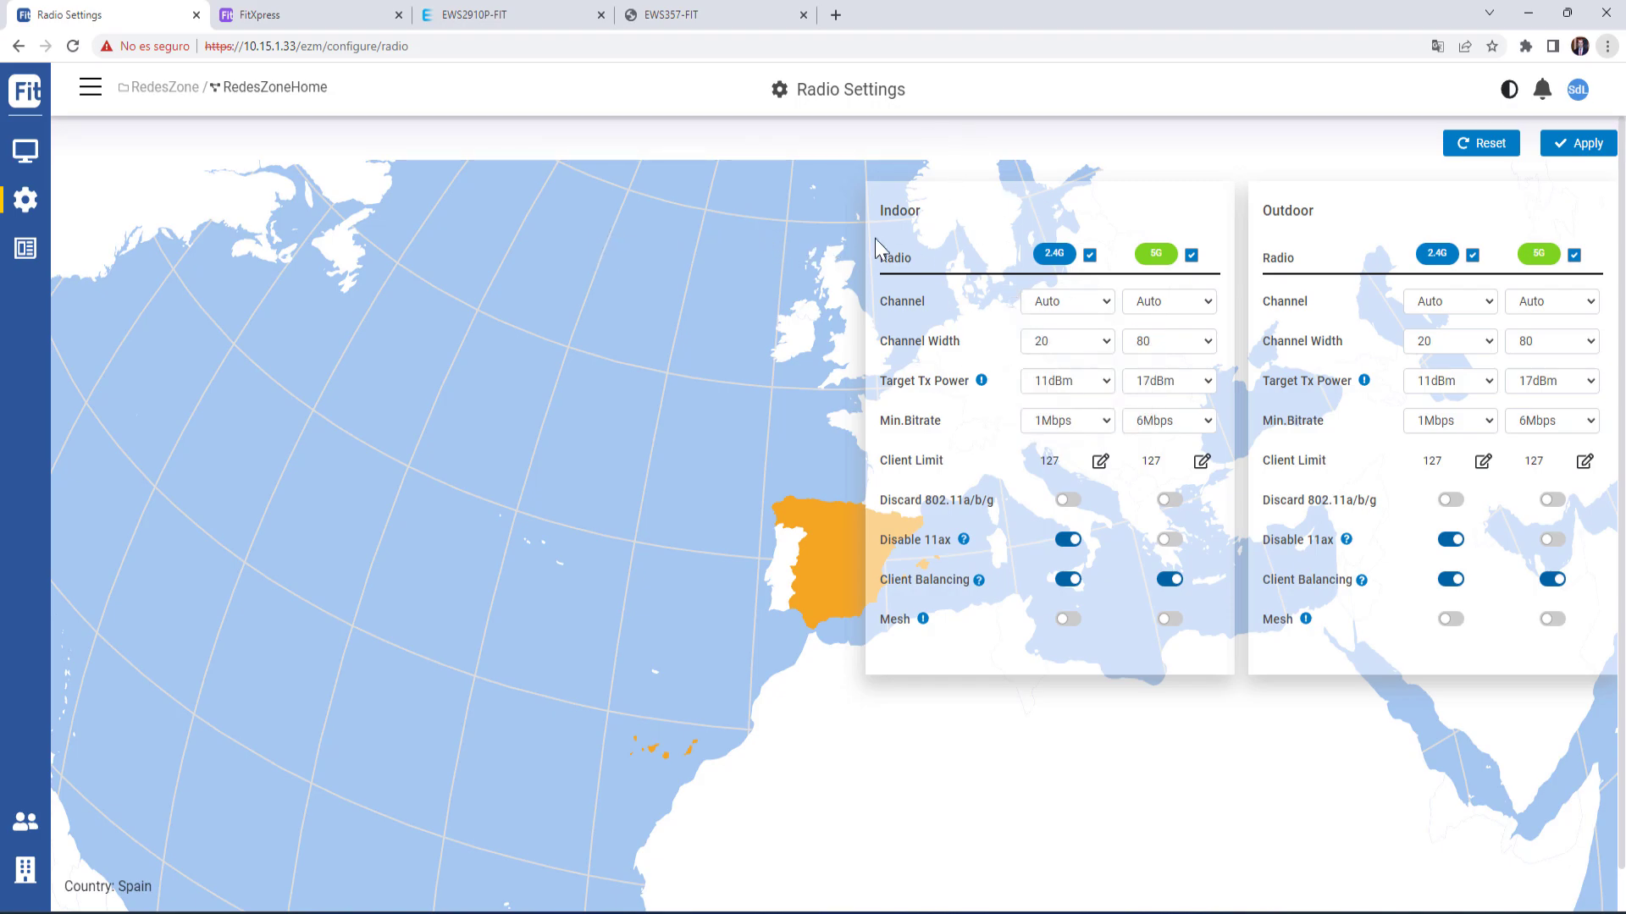
# - View the Fitcon Users and Firmware Upgrade pages, then the Team Members list
pyautogui.moveTo(26, 200)
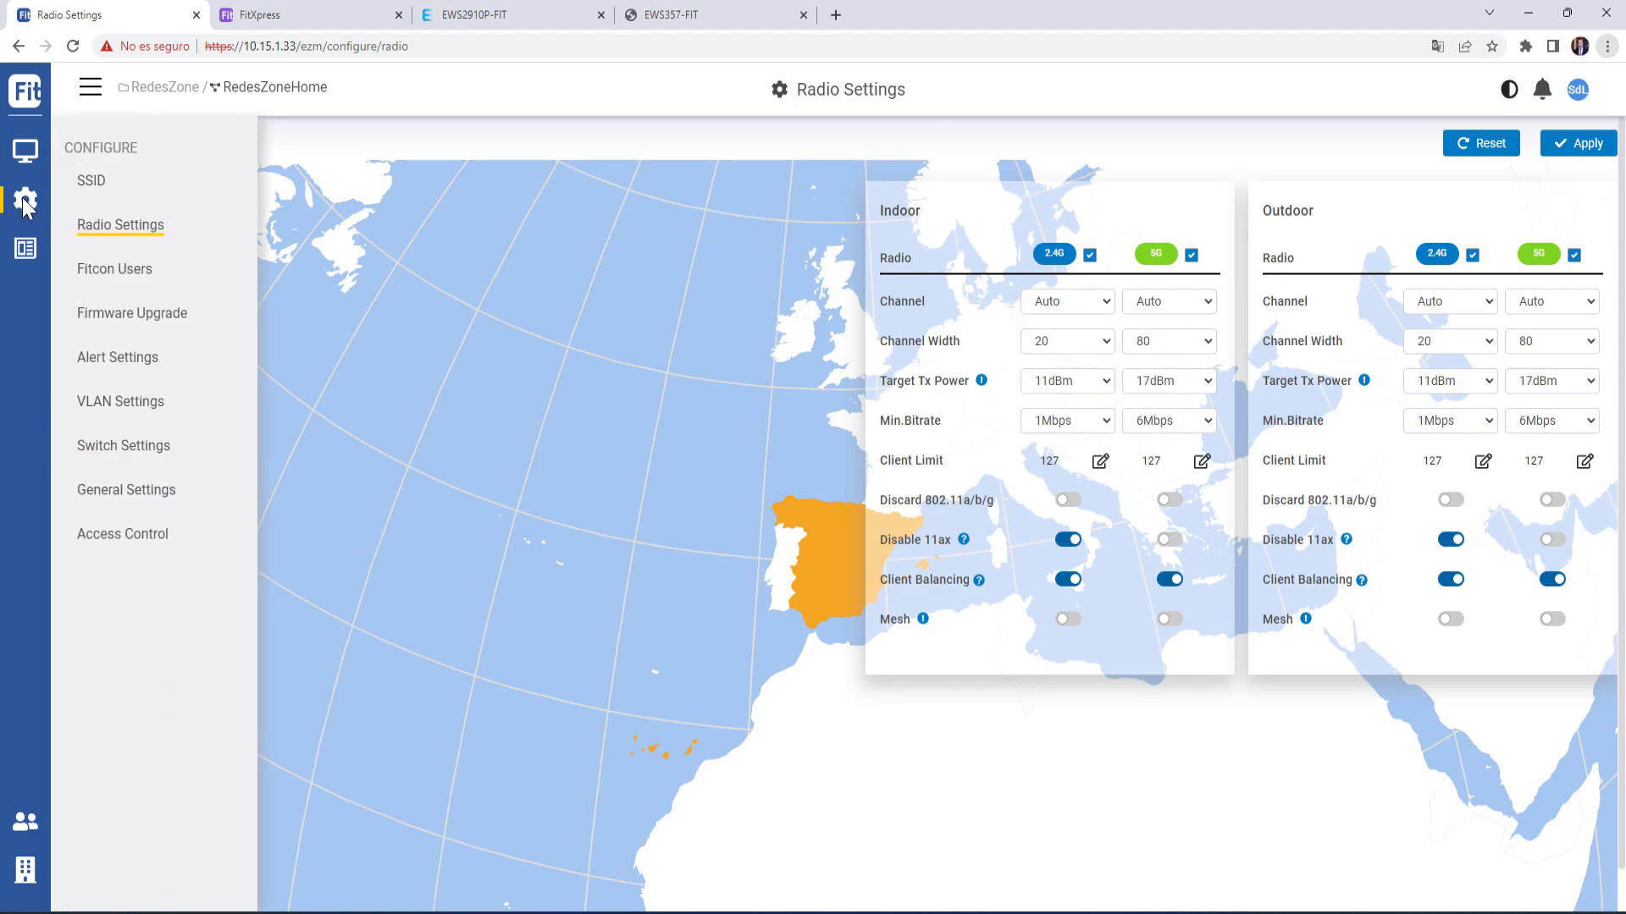
pyautogui.click(127, 282)
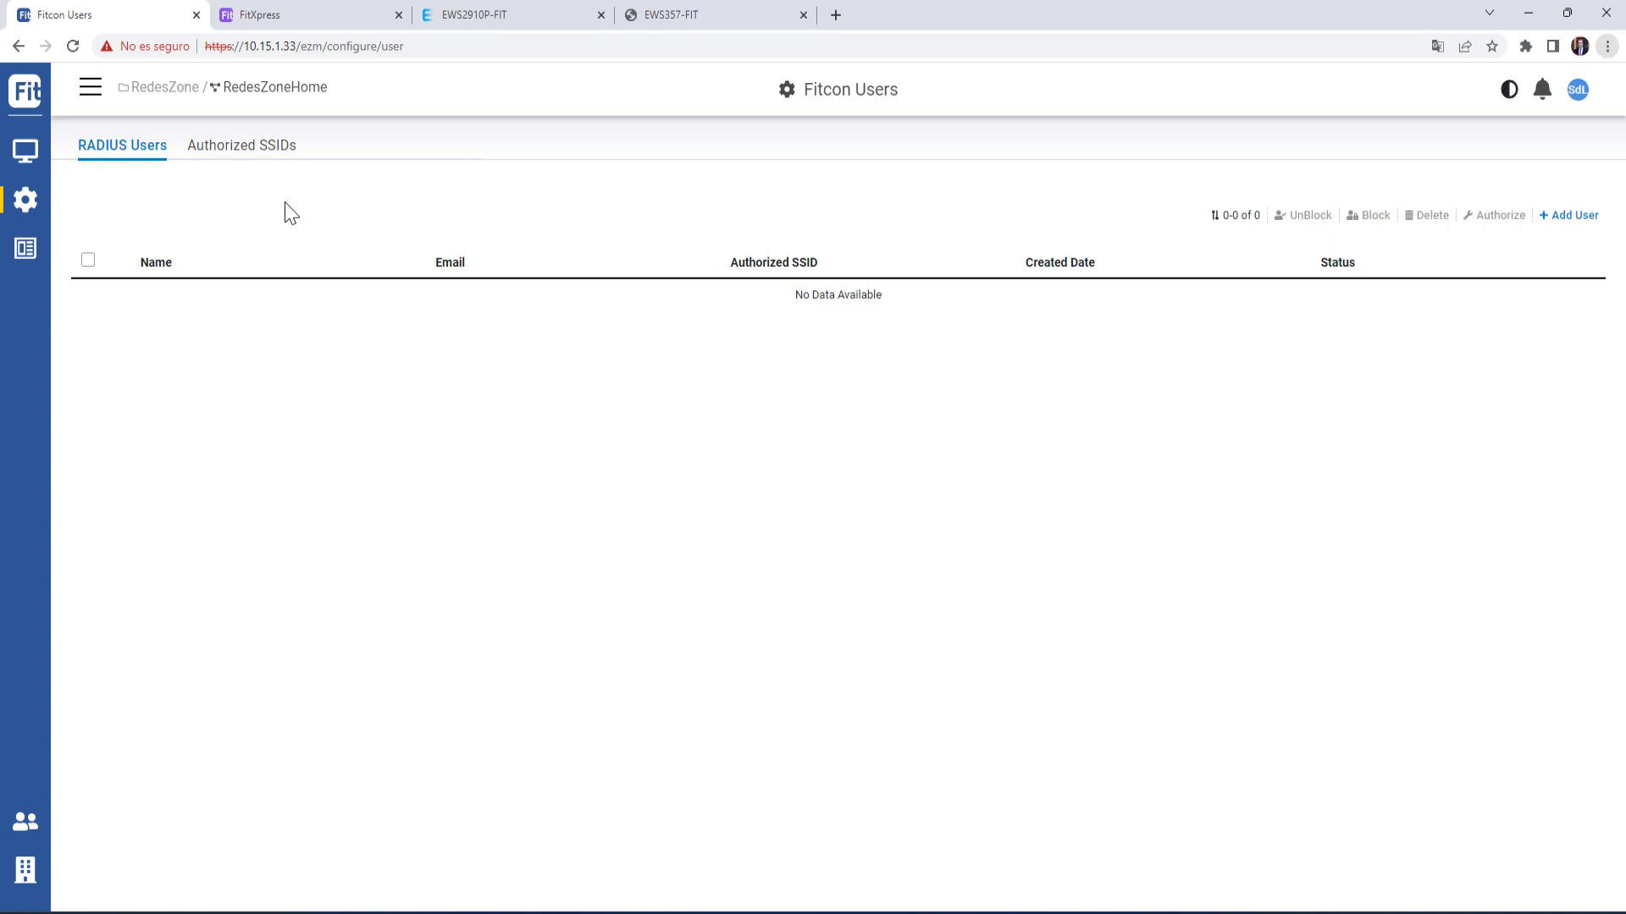
pyautogui.moveTo(28, 201)
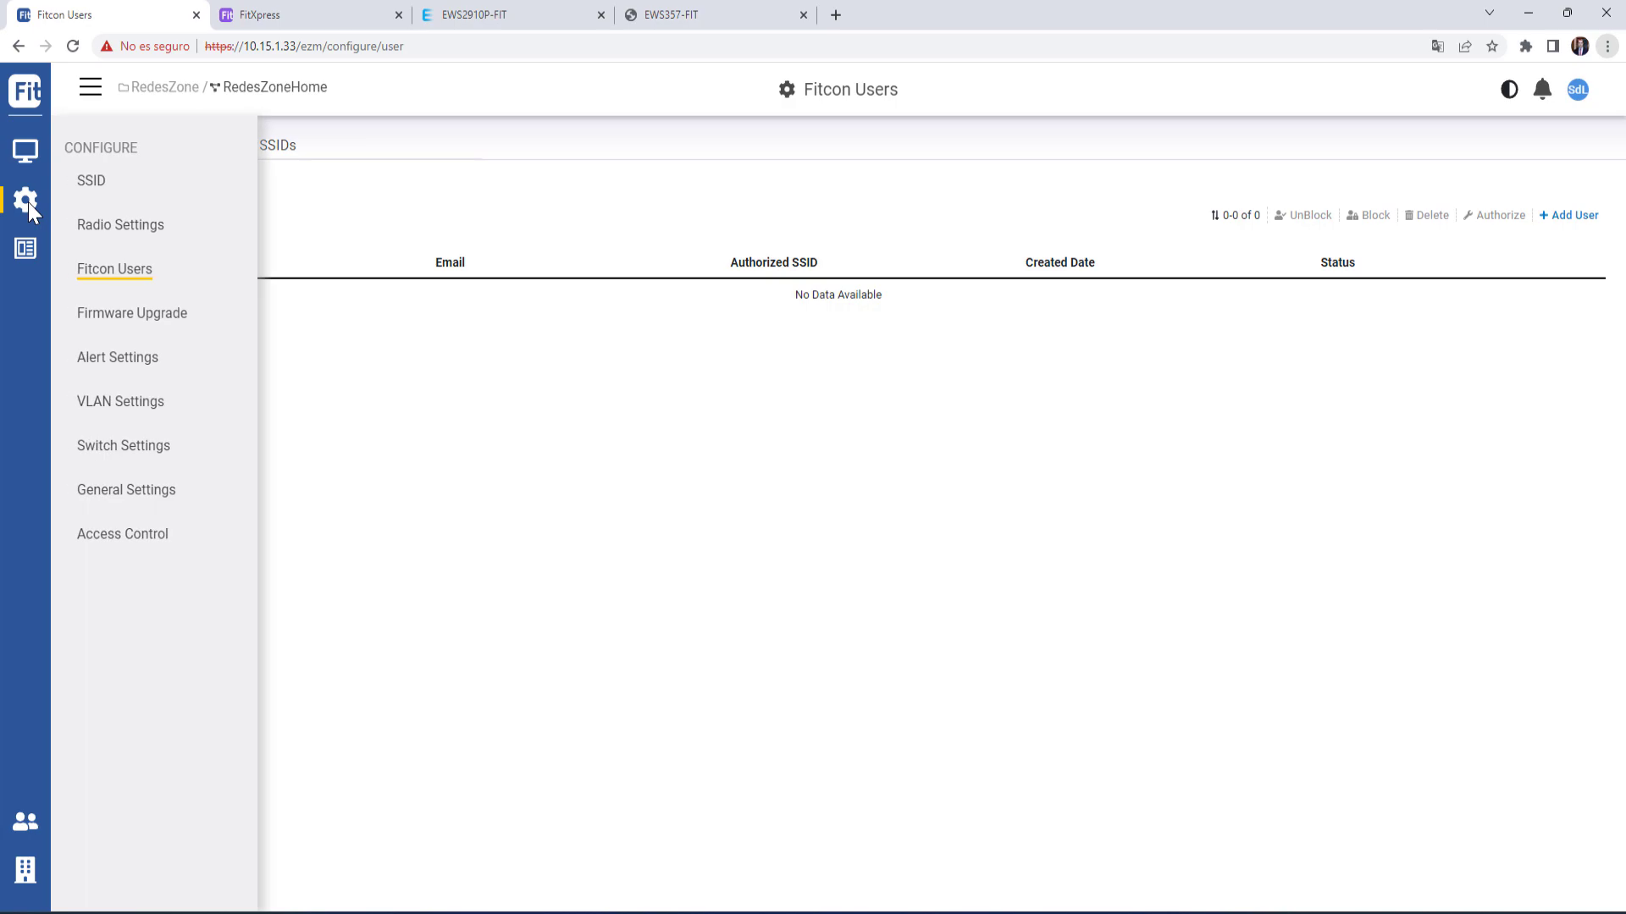
pyautogui.click(150, 324)
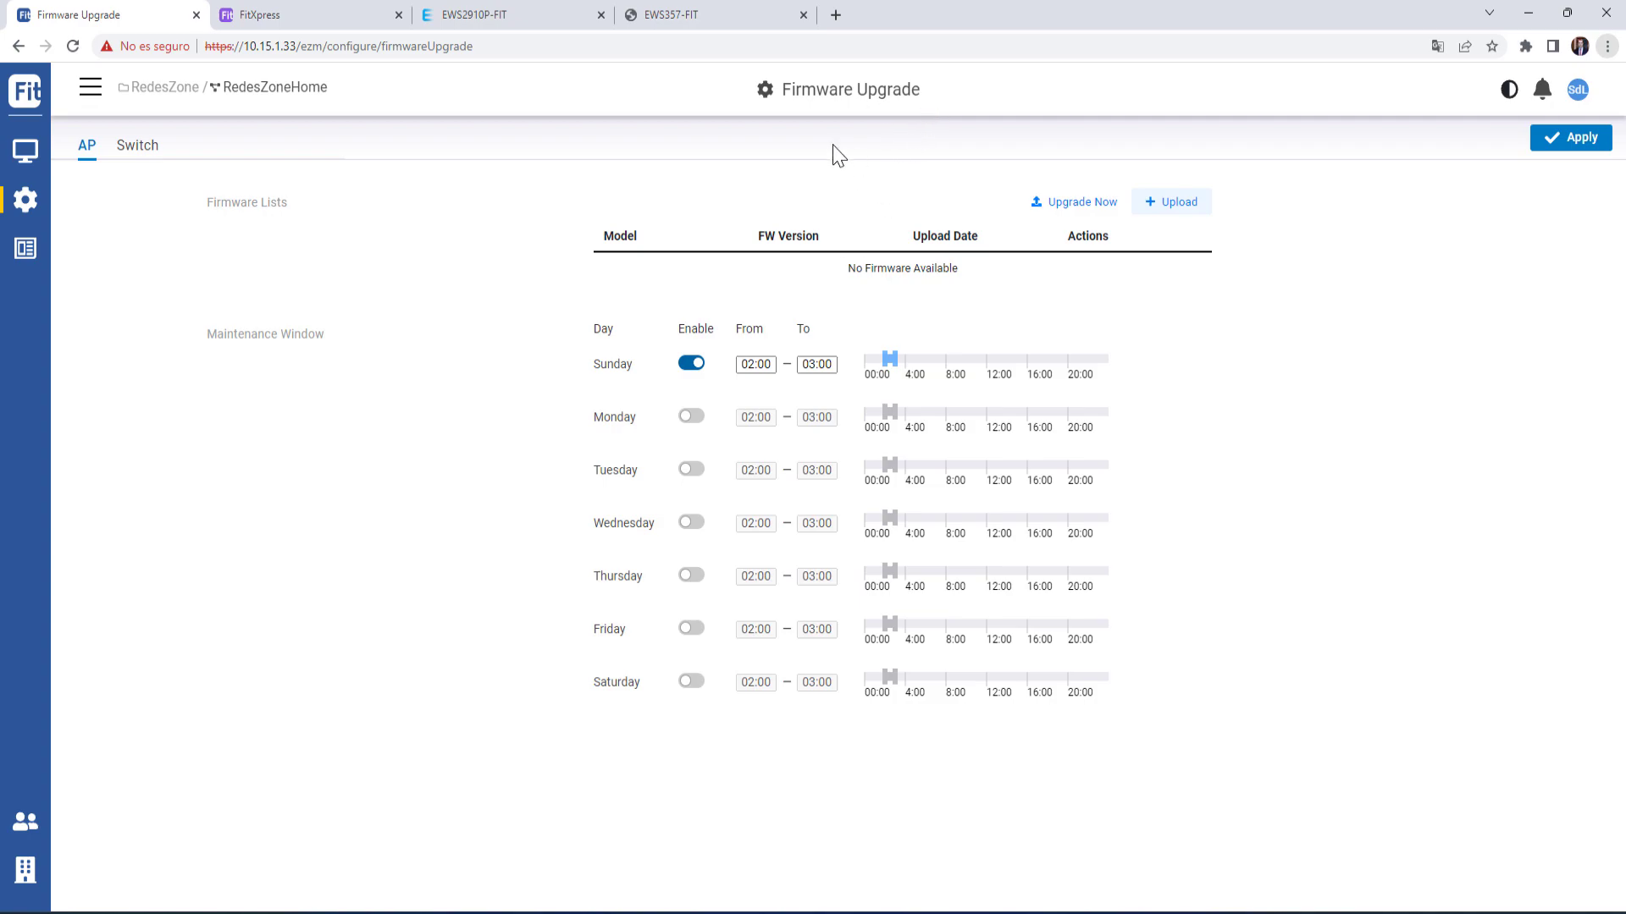
pyautogui.moveTo(28, 202)
pyautogui.click(32, 837)
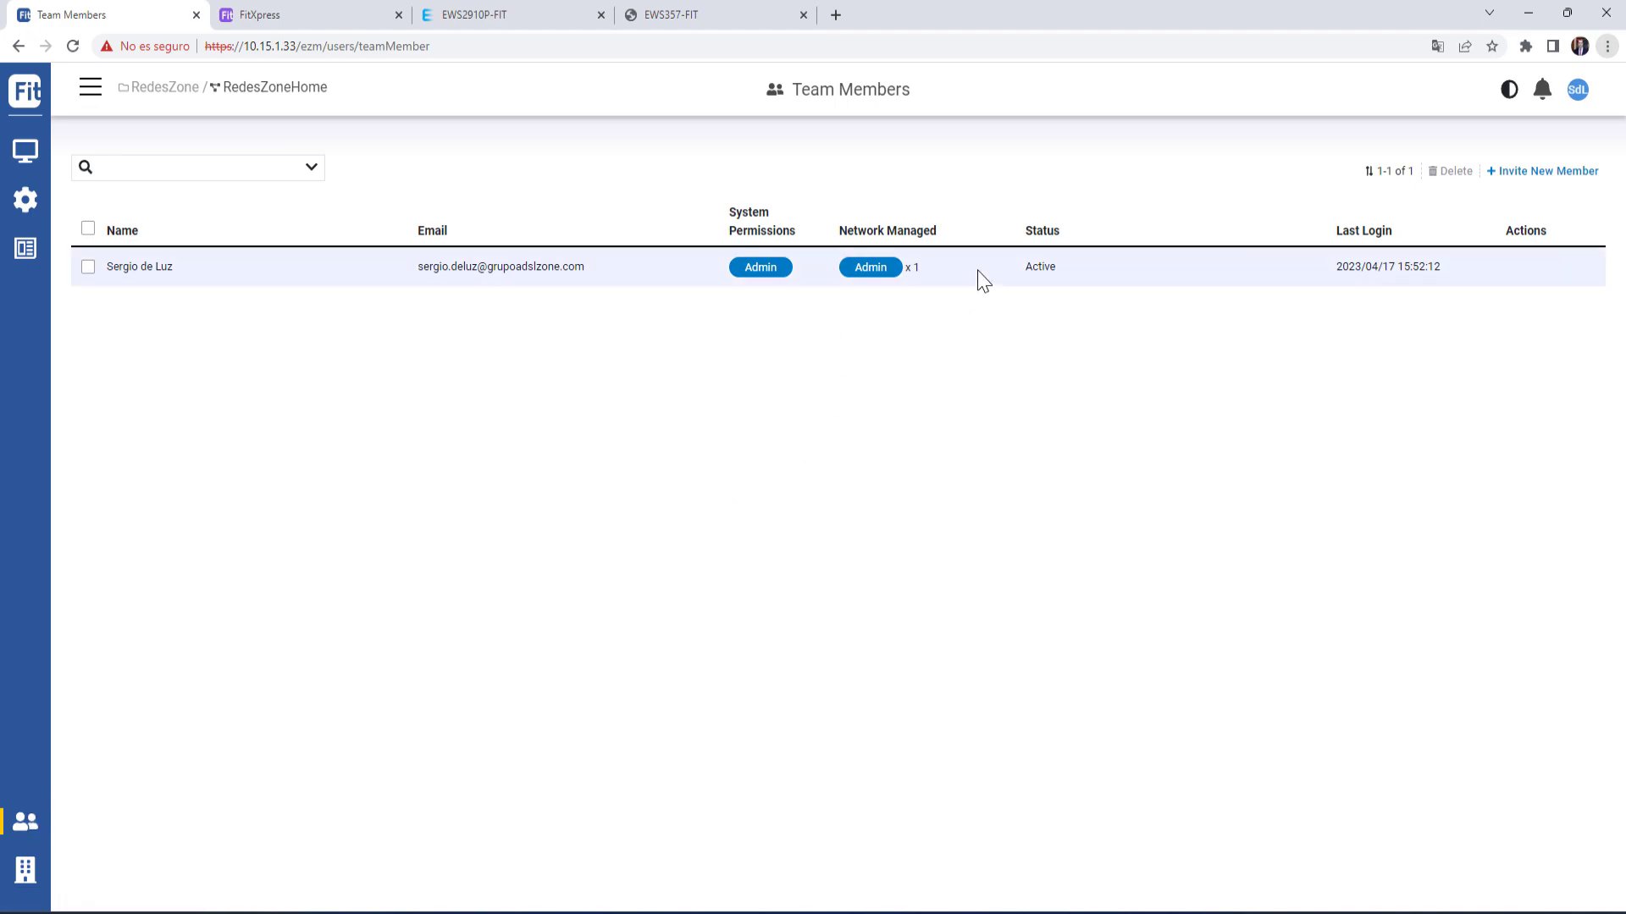
# - Start a team member invitation, check the permission choices, and close it unsent
pyautogui.click(1532, 172)
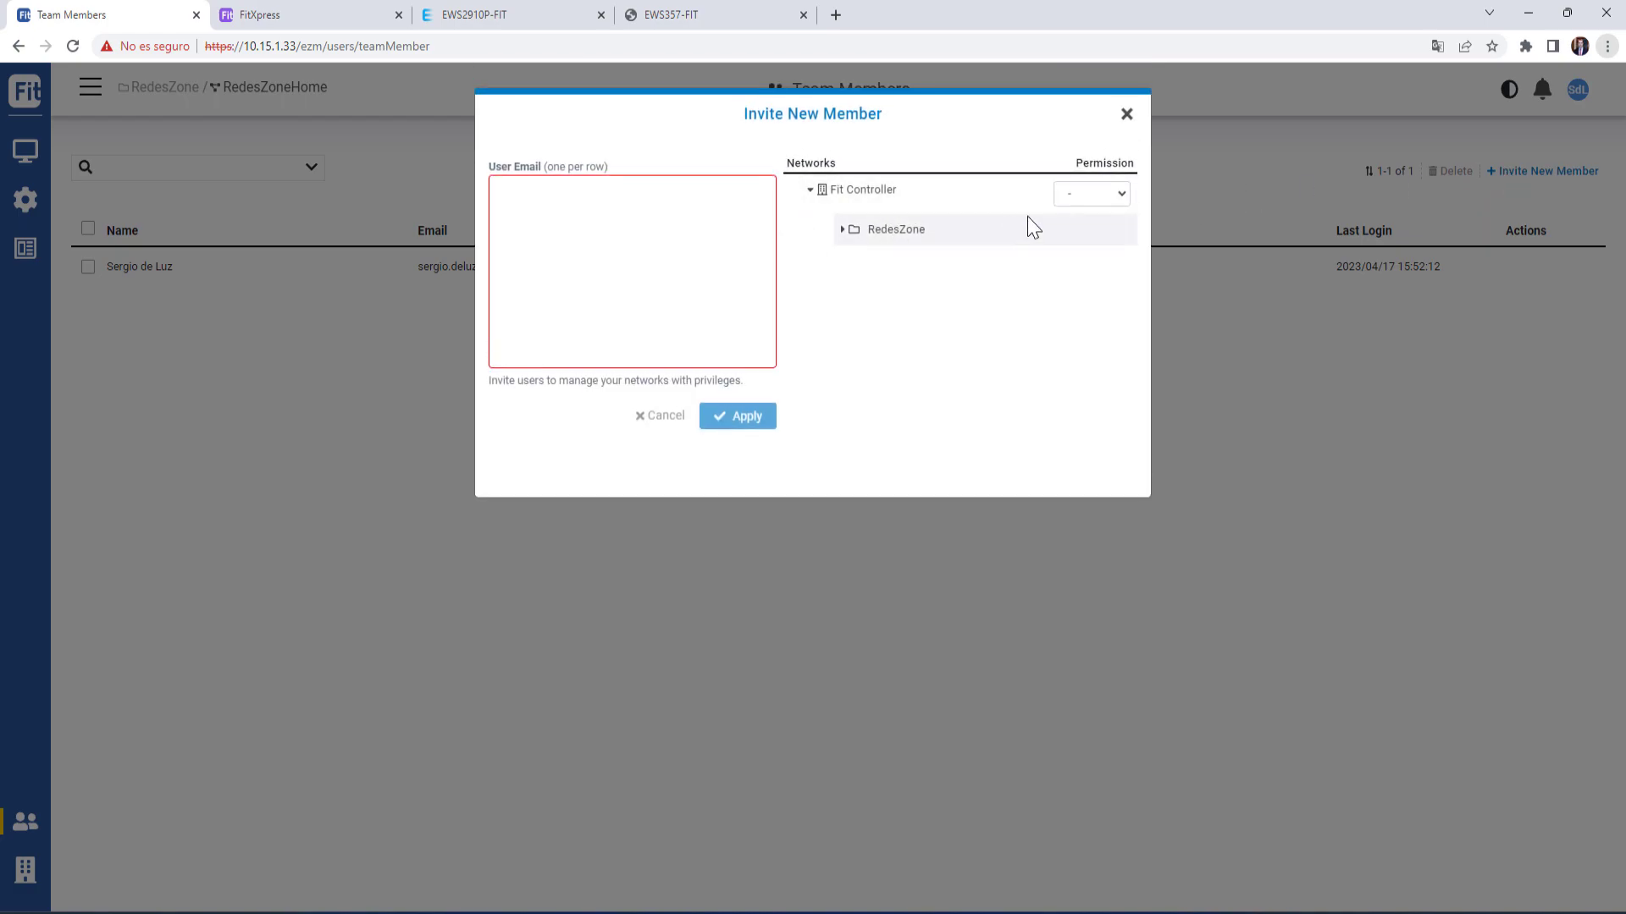
pyautogui.click(1114, 193)
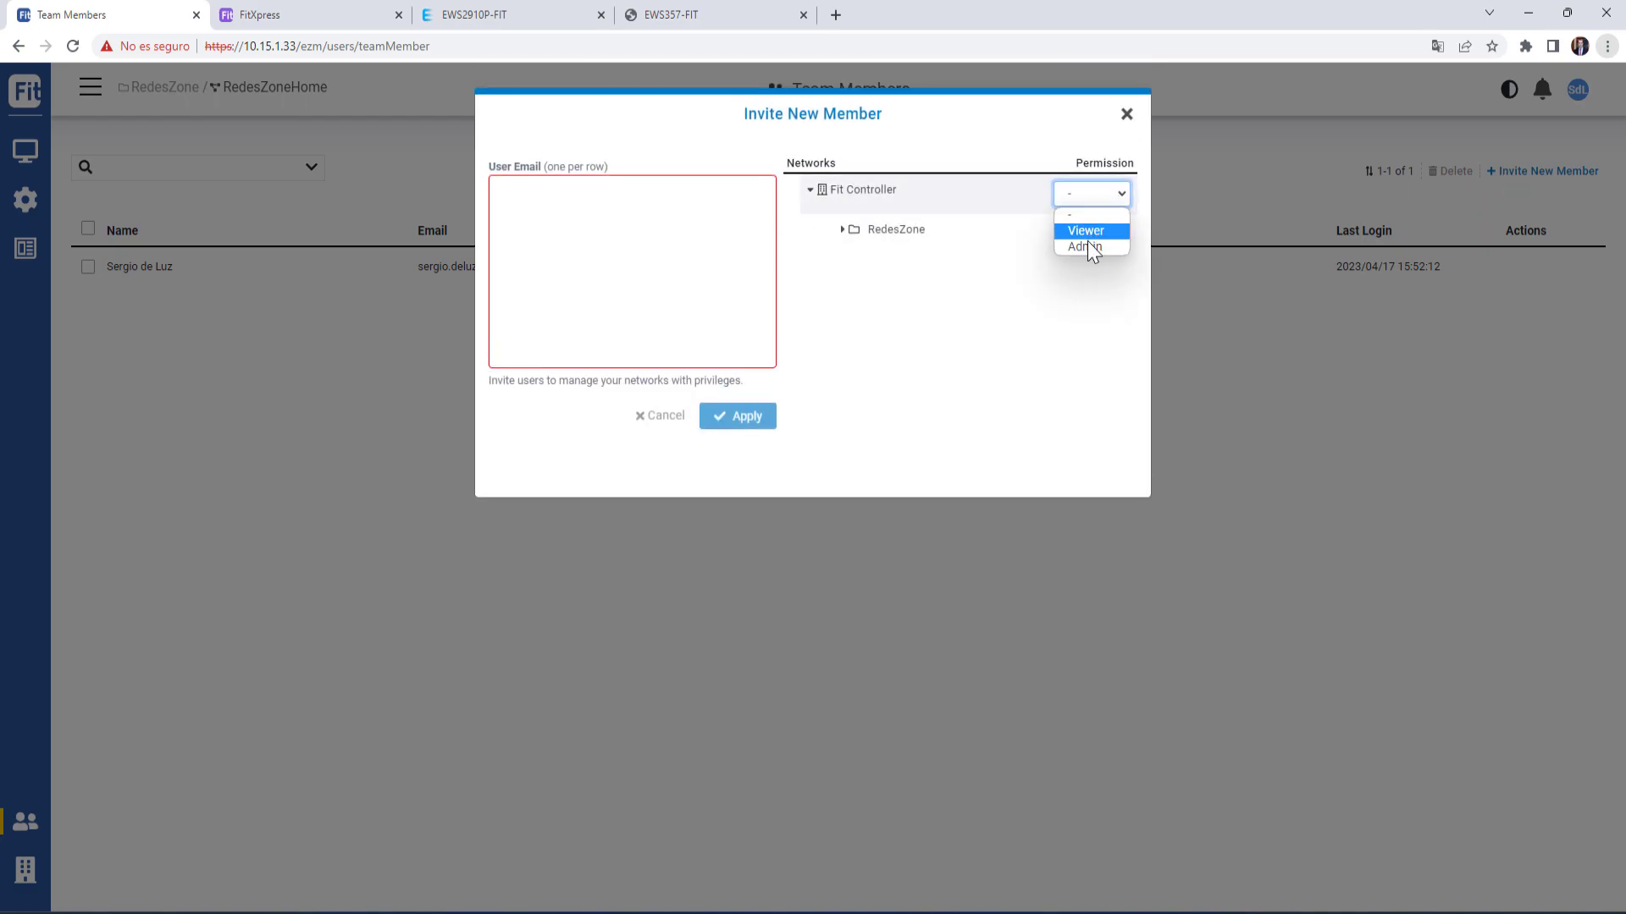
pyautogui.click(1078, 291)
pyautogui.click(1127, 115)
# - Check the Inventory's registered devices, selecting the switch serial, then go to FitXpress
pyautogui.moveTo(25, 871)
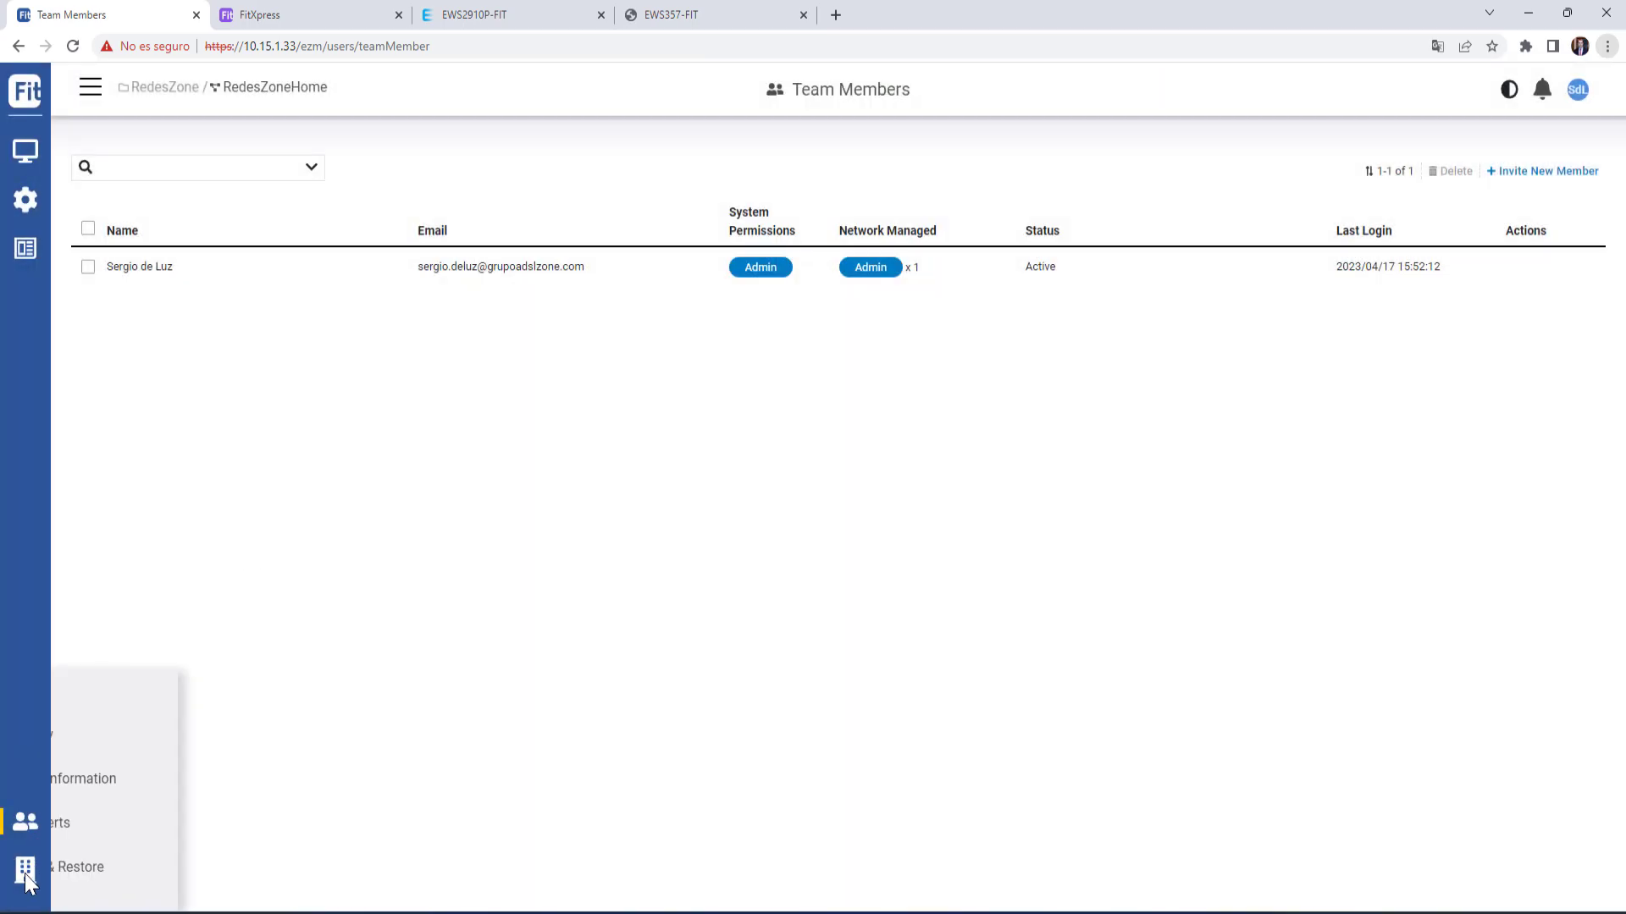
pyautogui.click(134, 838)
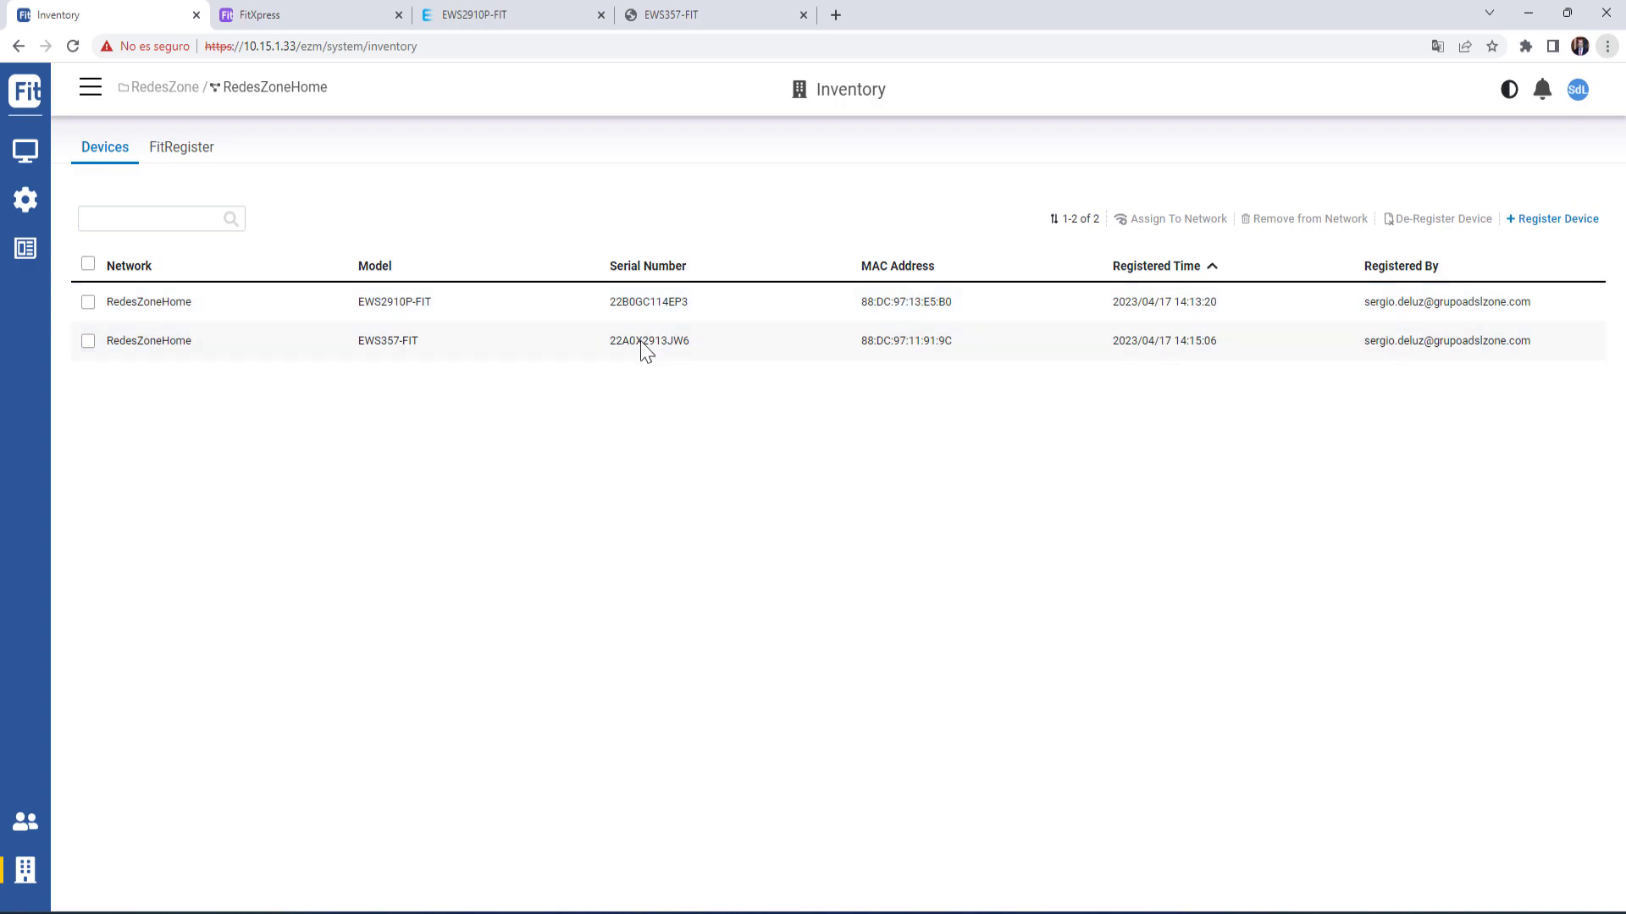
pyautogui.moveTo(610, 303); pyautogui.dragTo(691, 312)
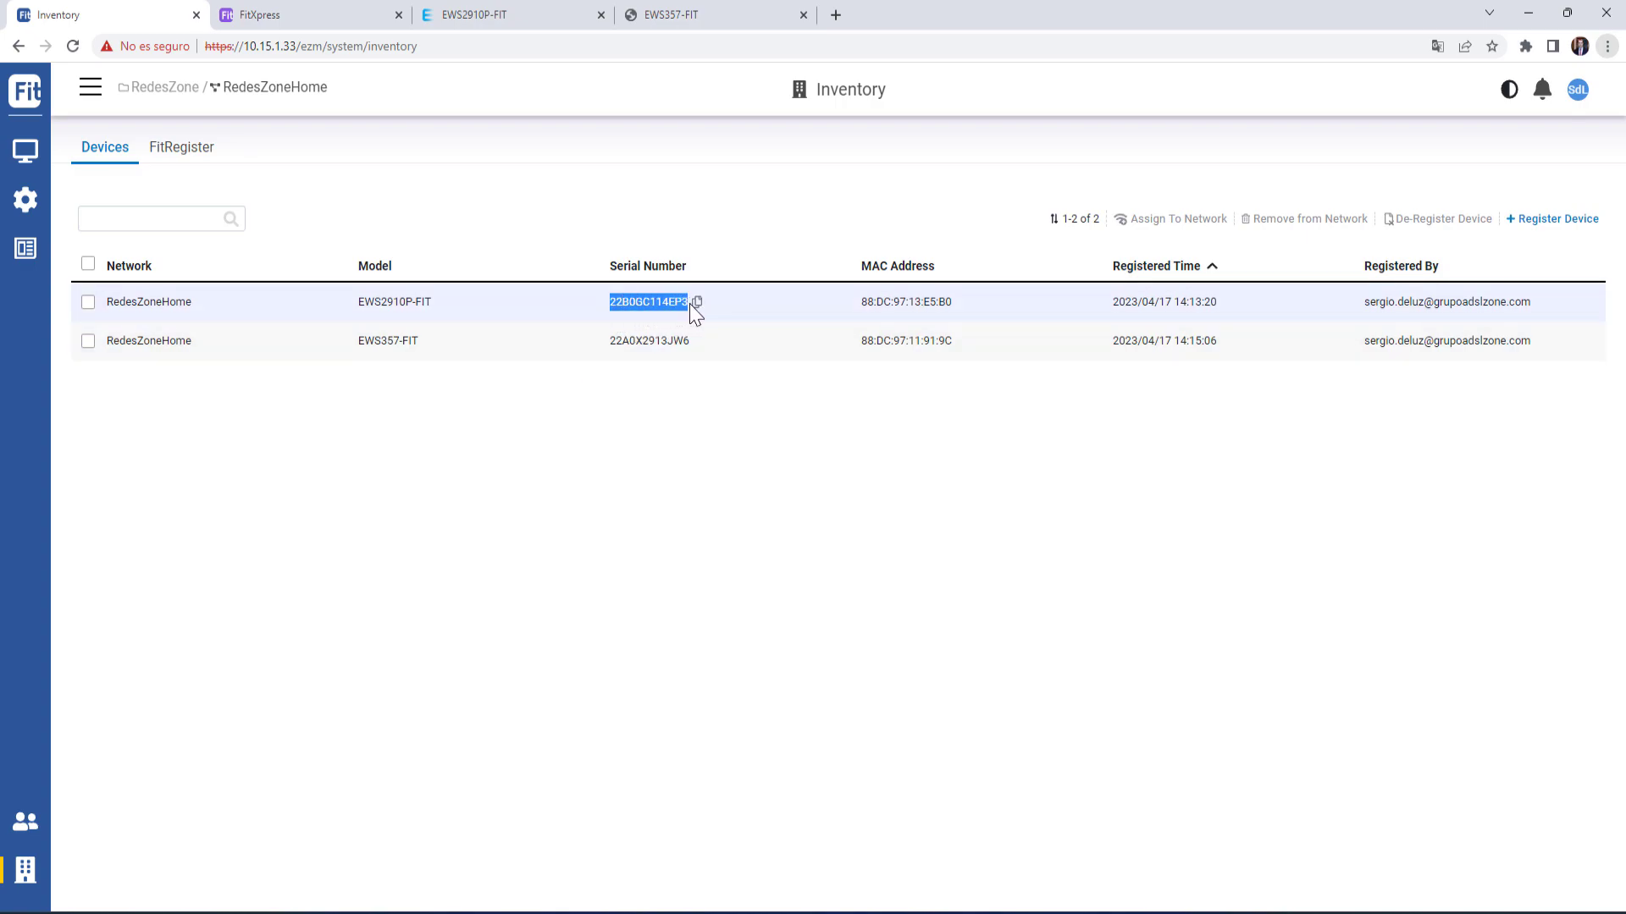
pyautogui.click(635, 314)
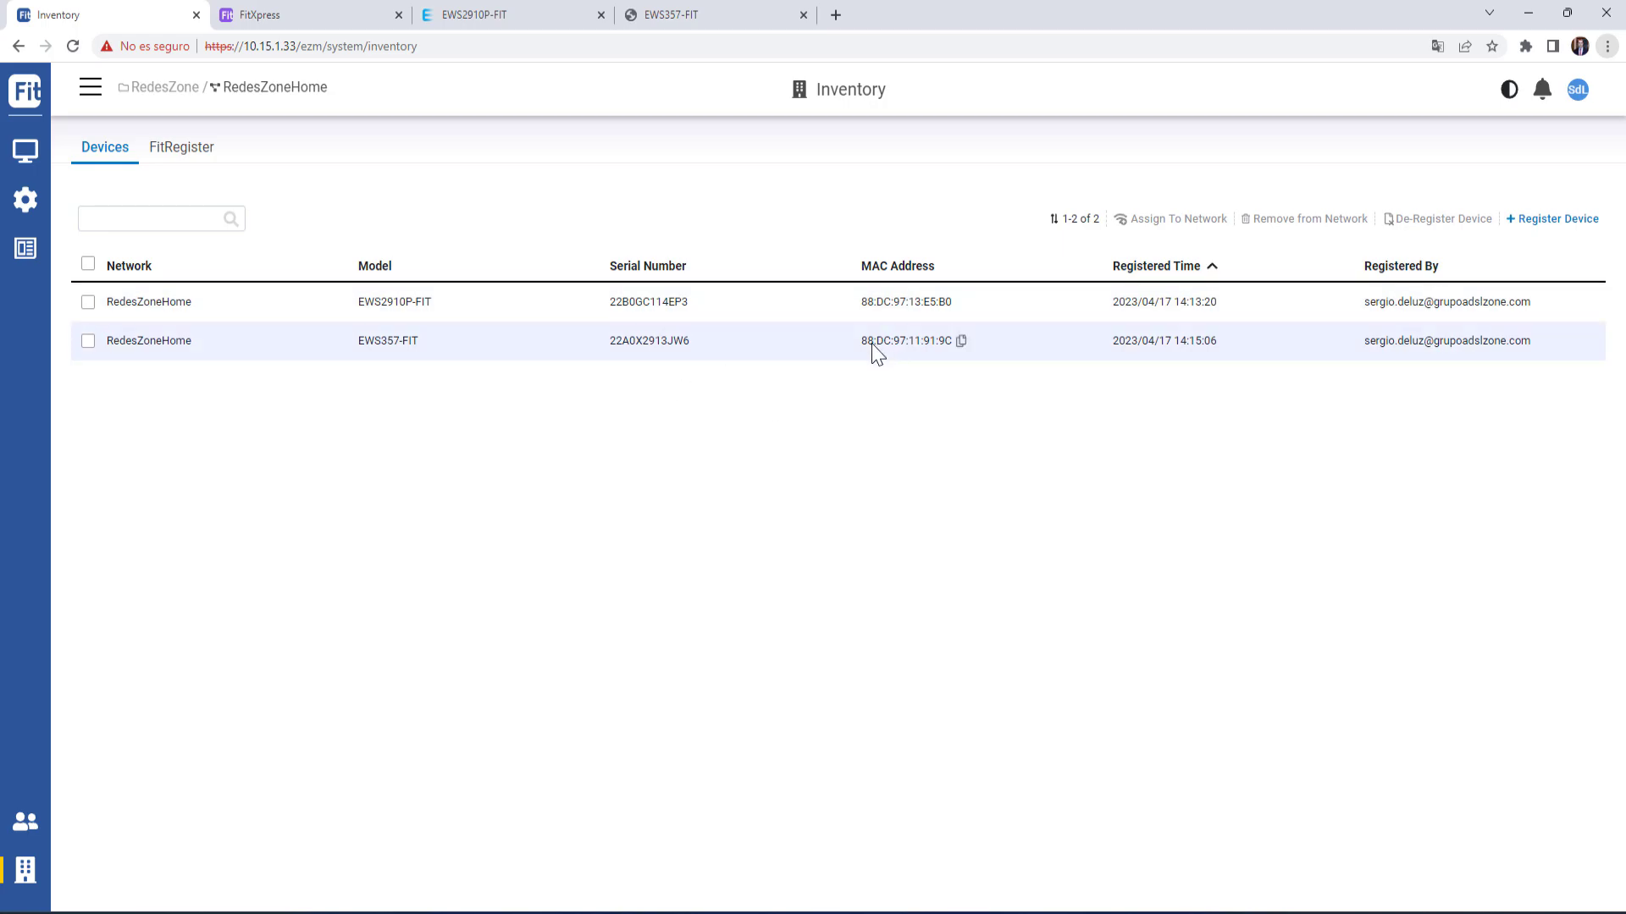
pyautogui.click(317, 23)
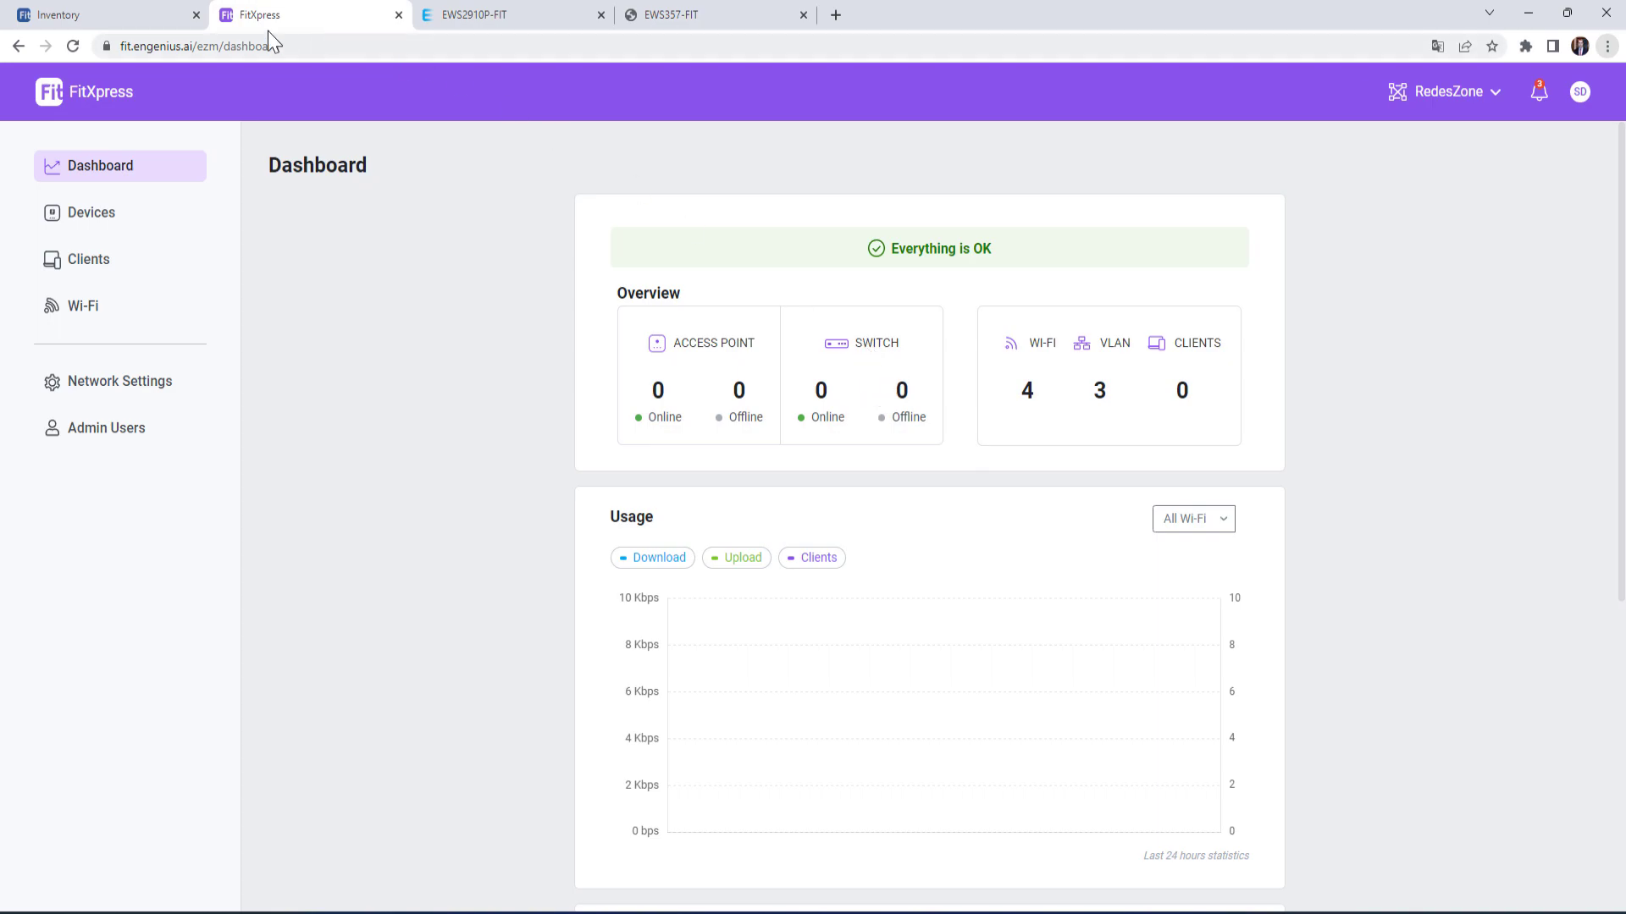
# - Compare the FitXpress dashboard with the controller's Manage > Dashboard, ending on FitXpress
pyautogui.click(144, 24)
pyautogui.moveTo(35, 150)
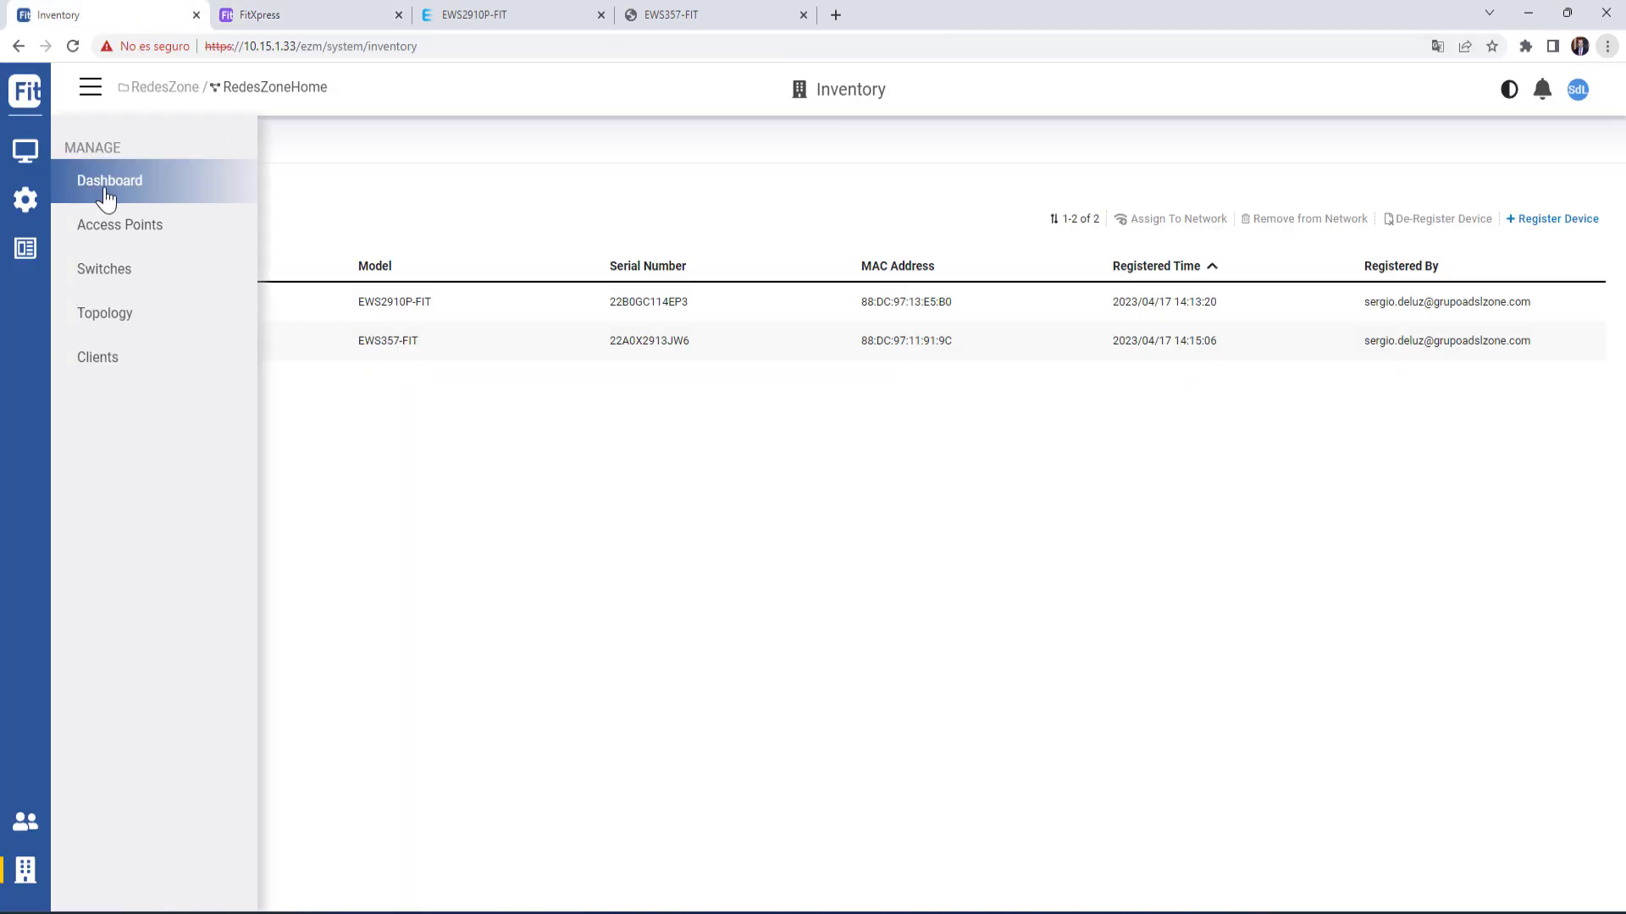
pyautogui.click(127, 199)
pyautogui.click(269, 17)
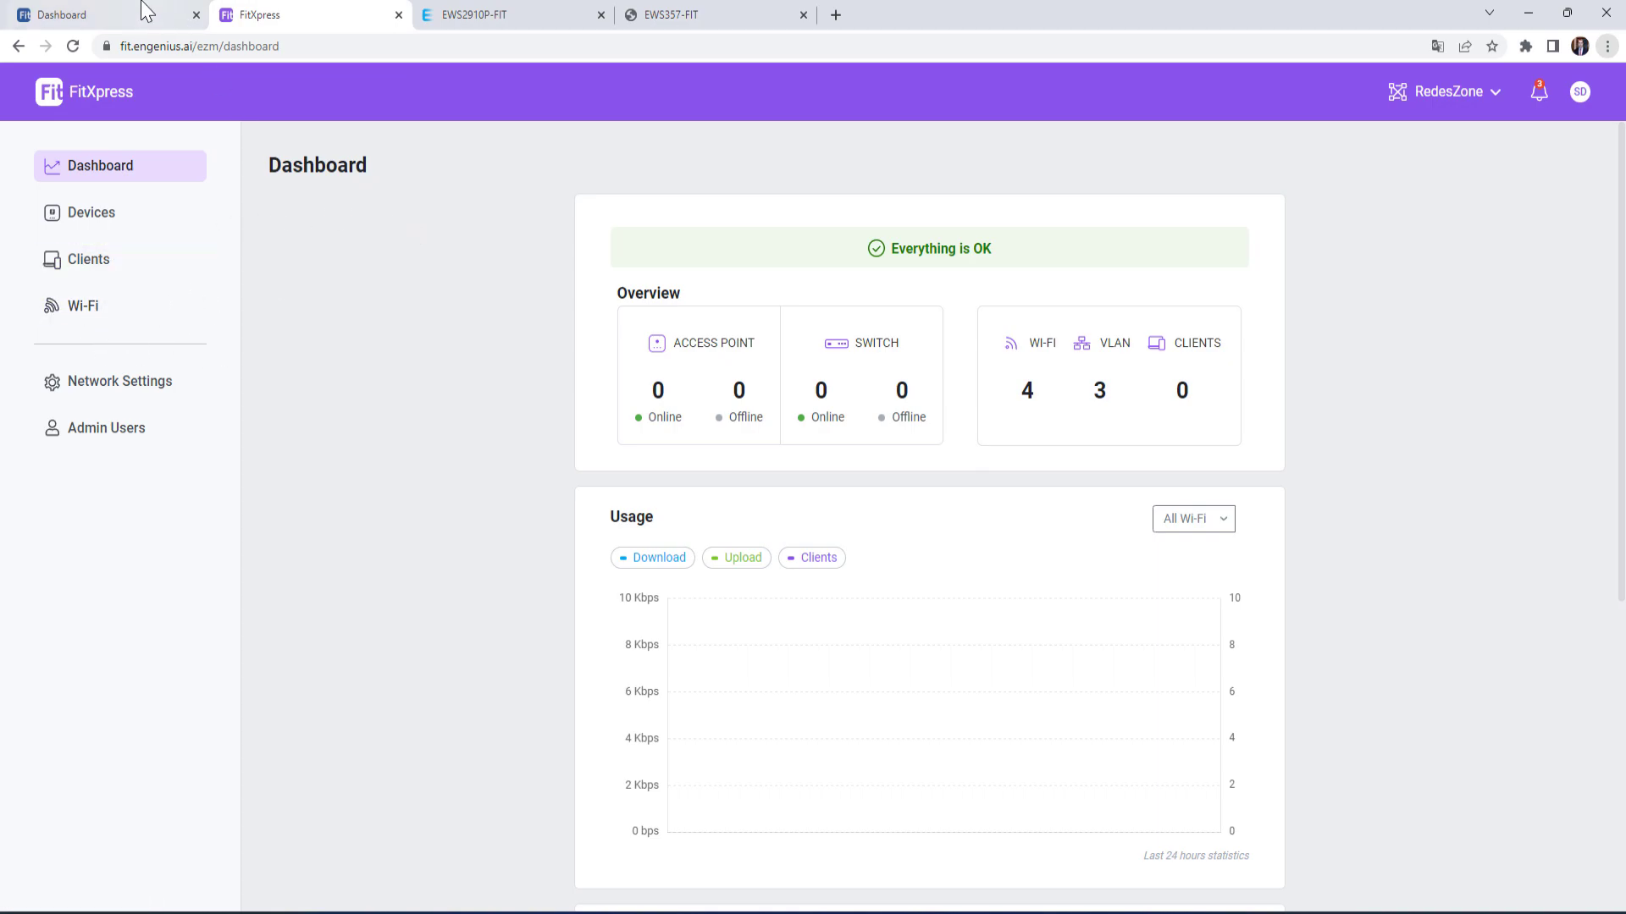
pyautogui.click(103, 16)
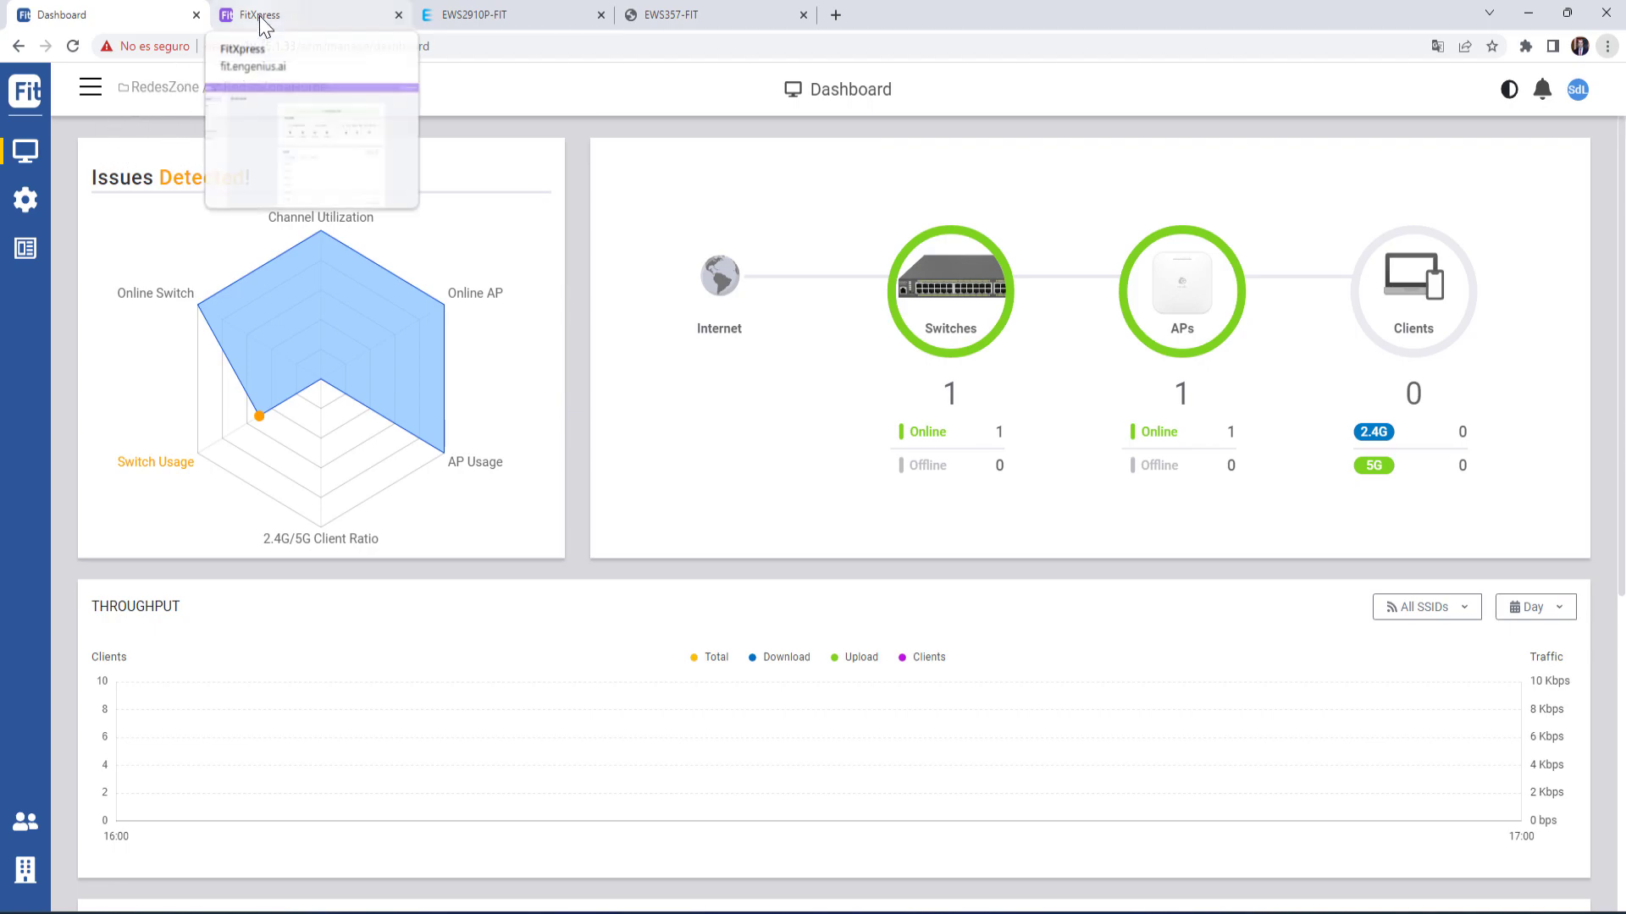
pyautogui.moveTo(95, 383)
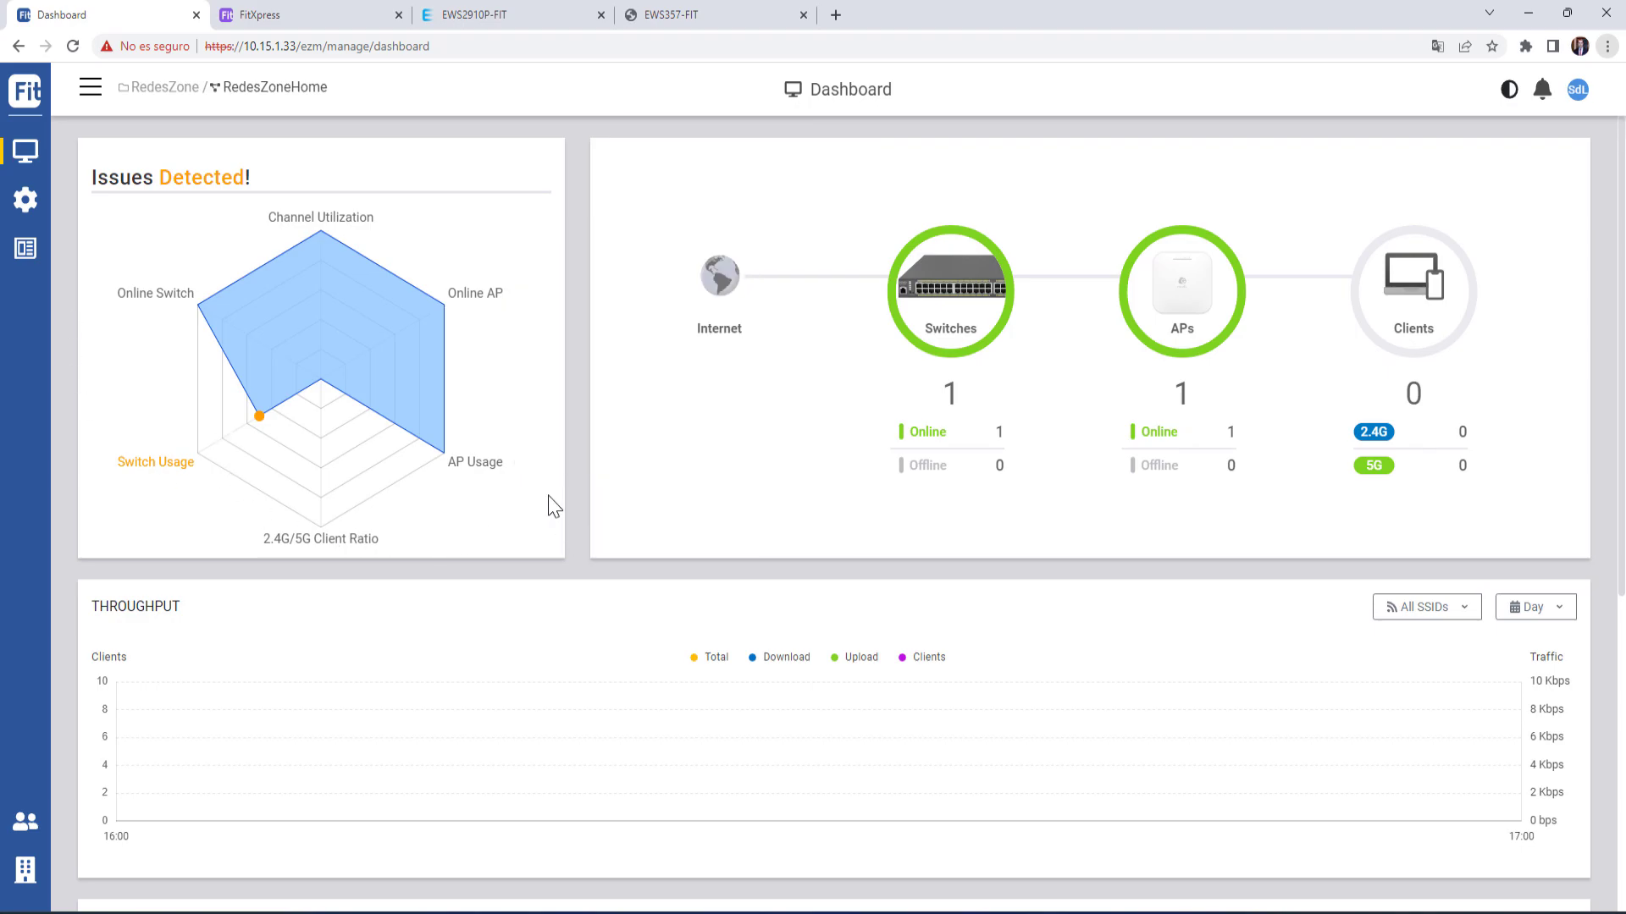
pyautogui.click(319, 12)
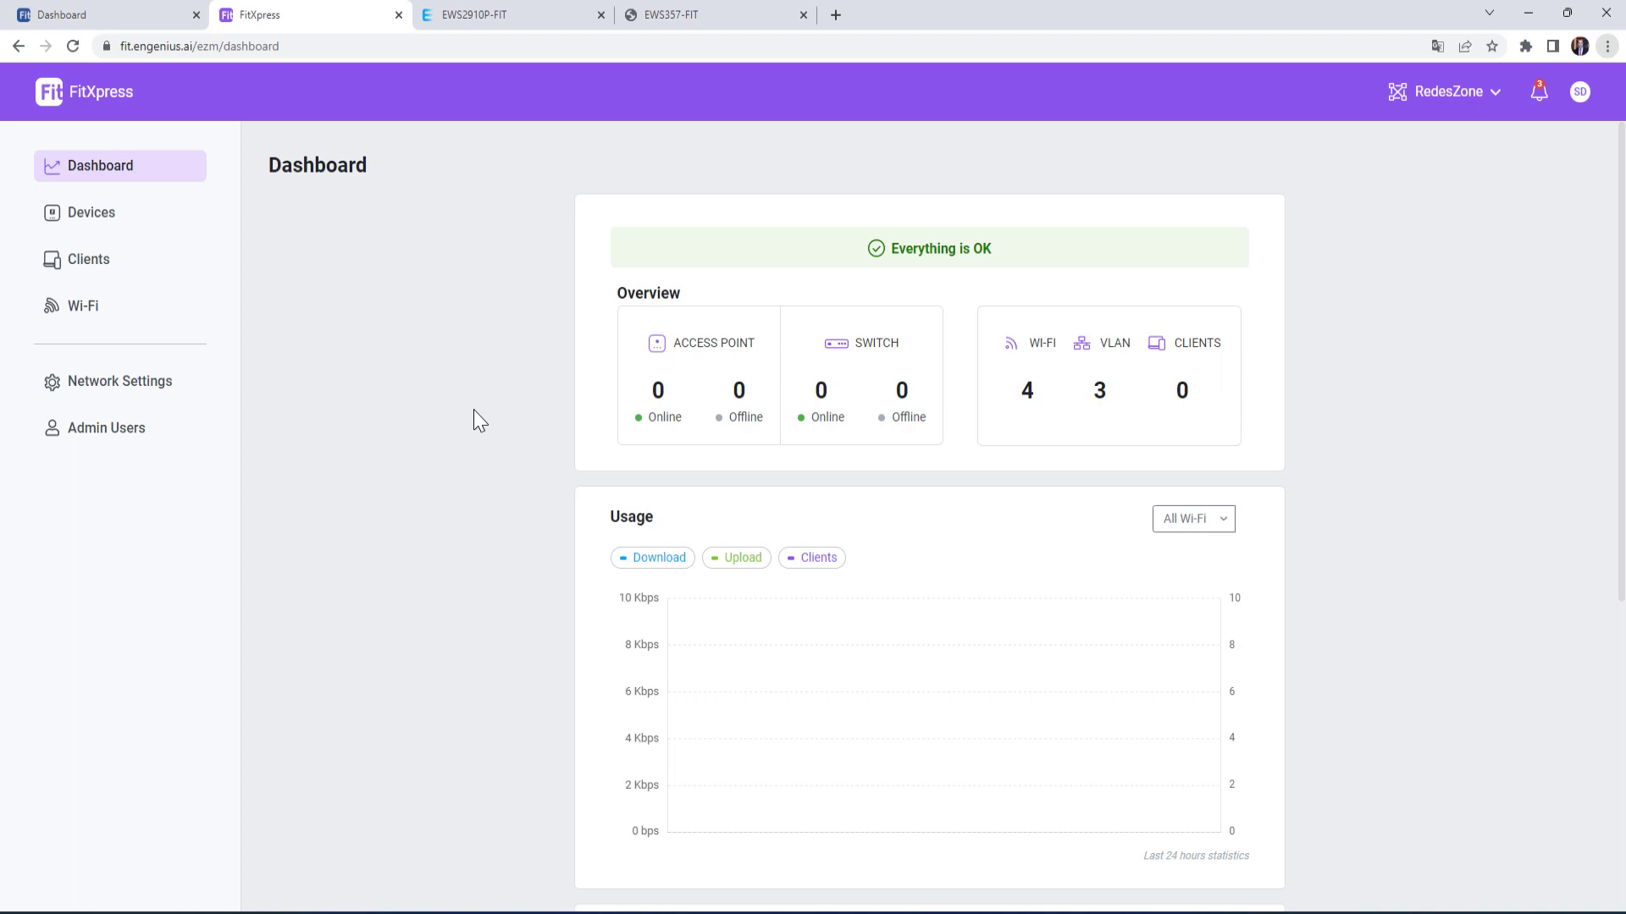
# - Browse FitXpress's access point and switch device lists, Clients, and Wi-Fi networks
pyautogui.click(102, 217)
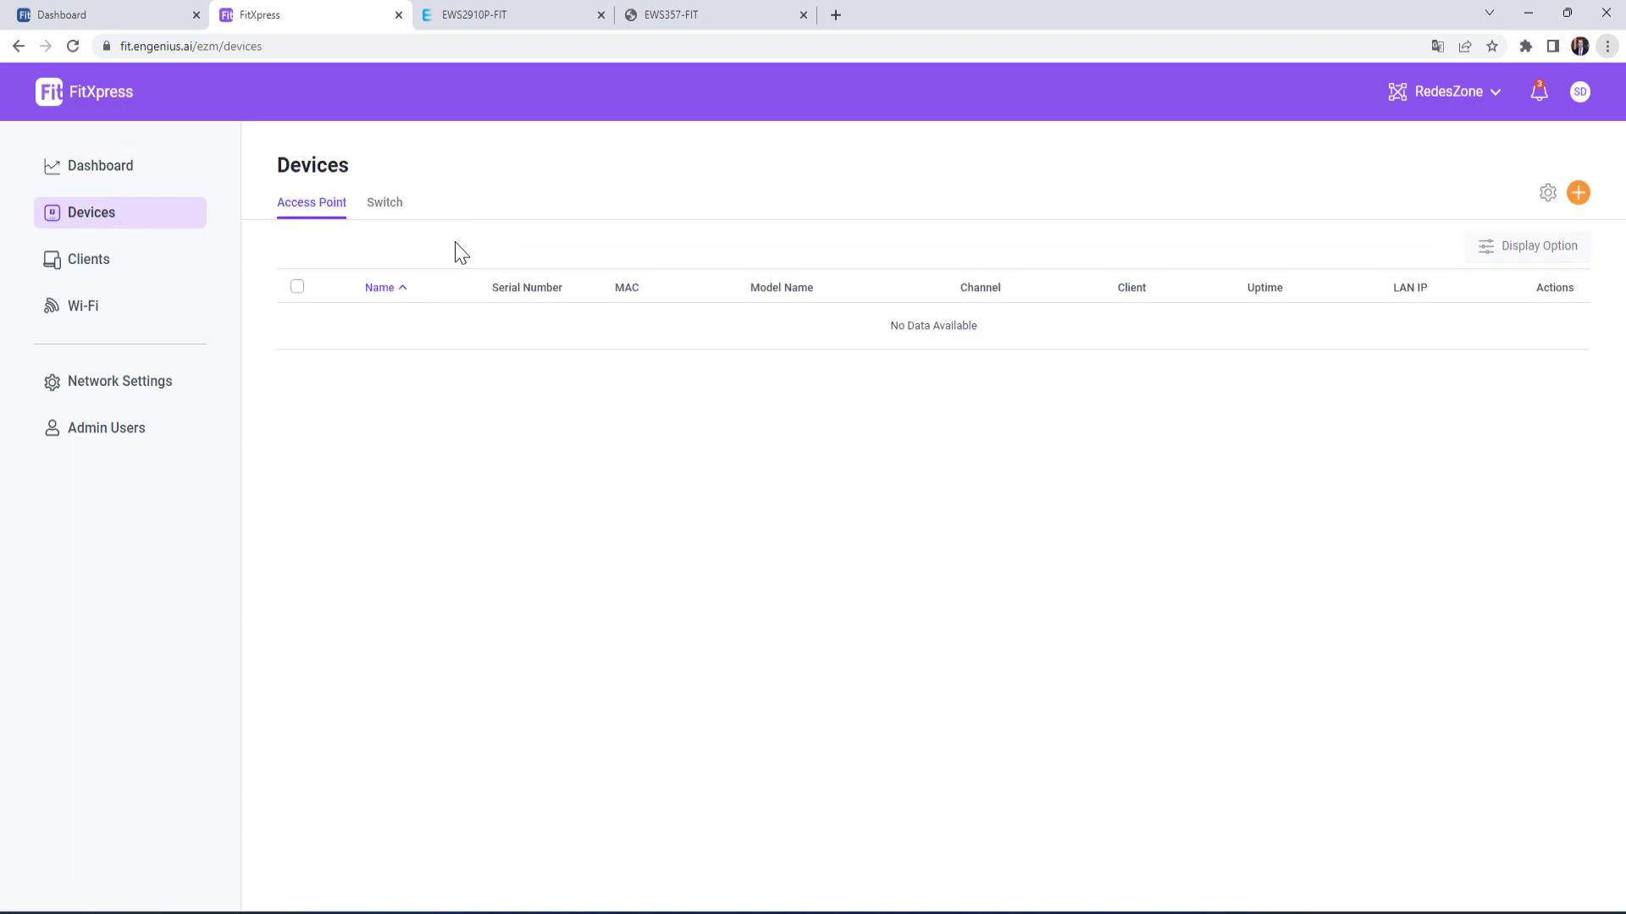
pyautogui.click(379, 209)
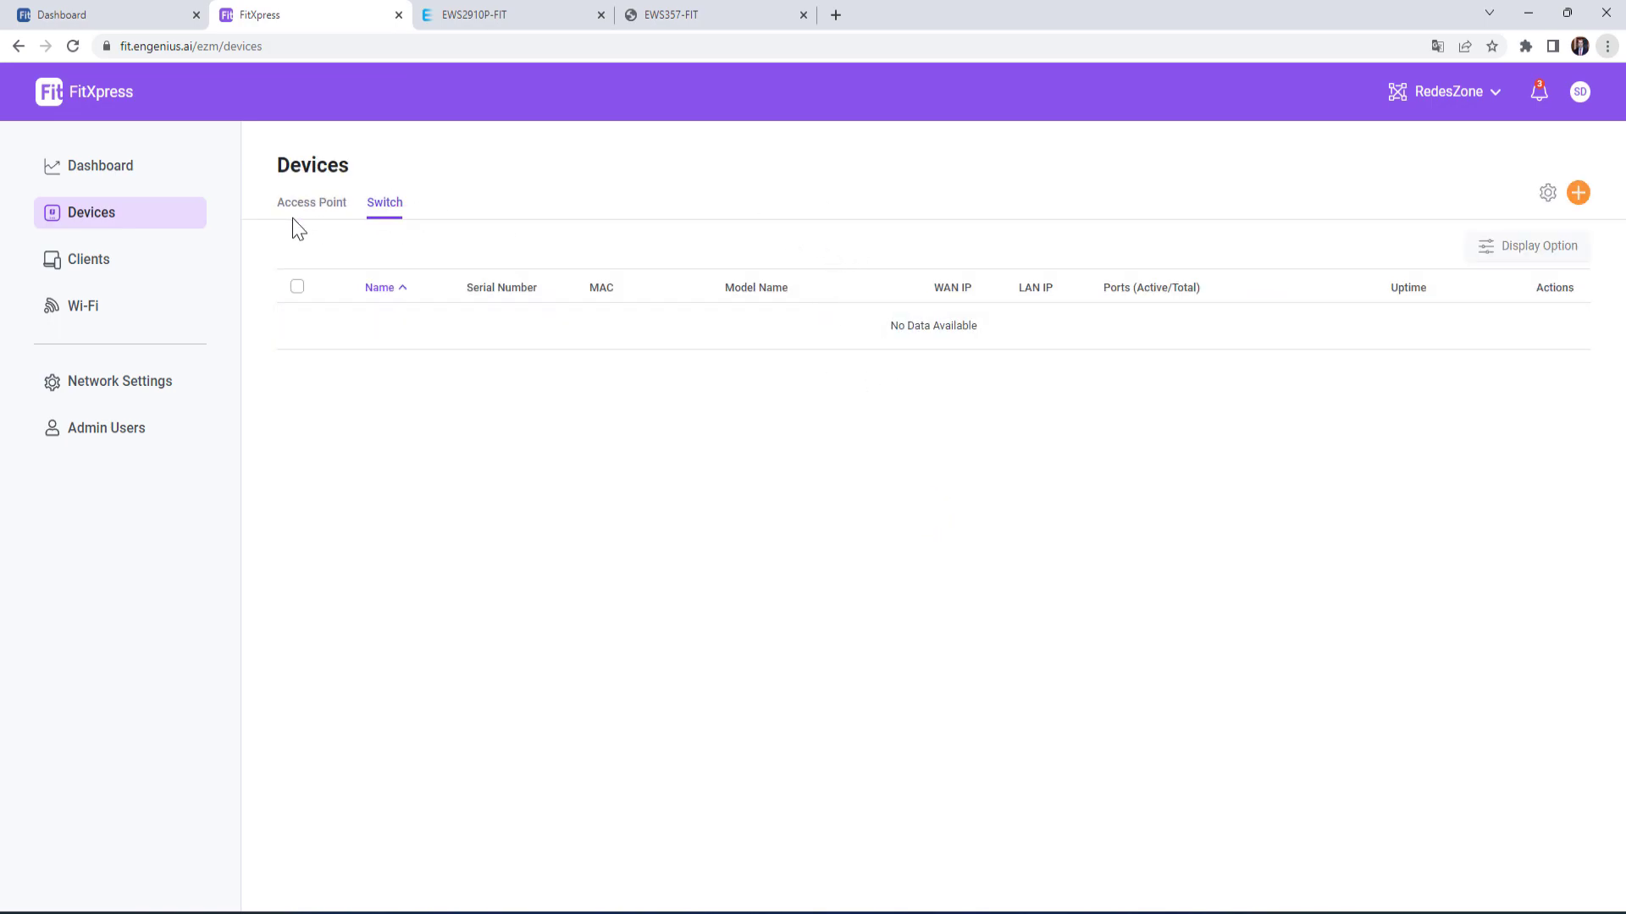
pyautogui.click(85, 264)
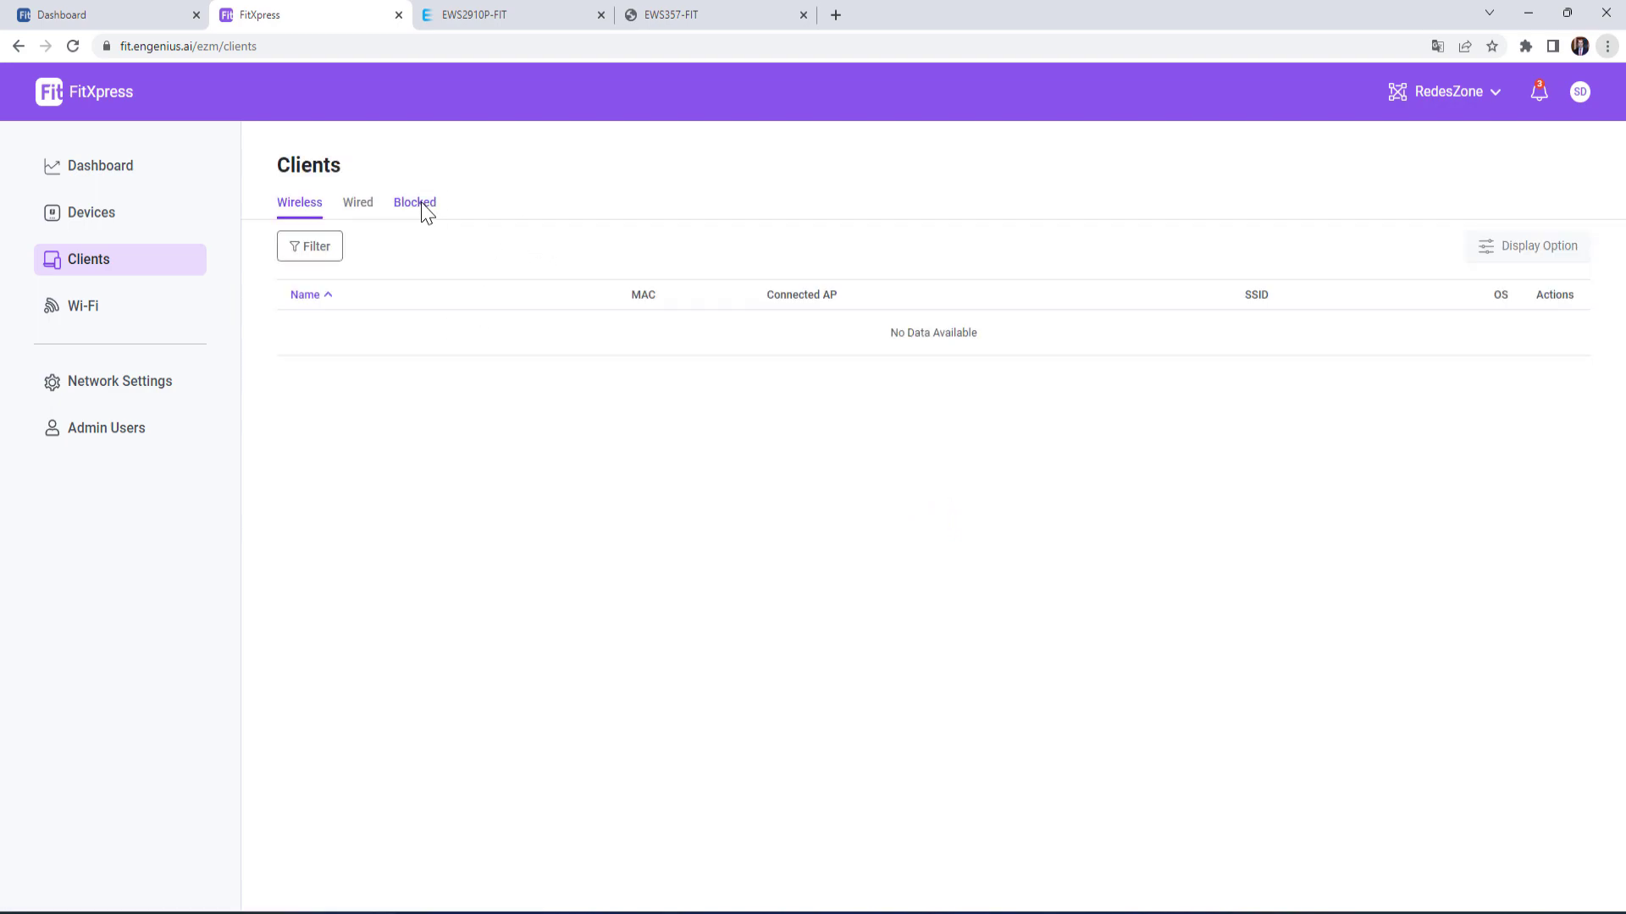
pyautogui.click(76, 307)
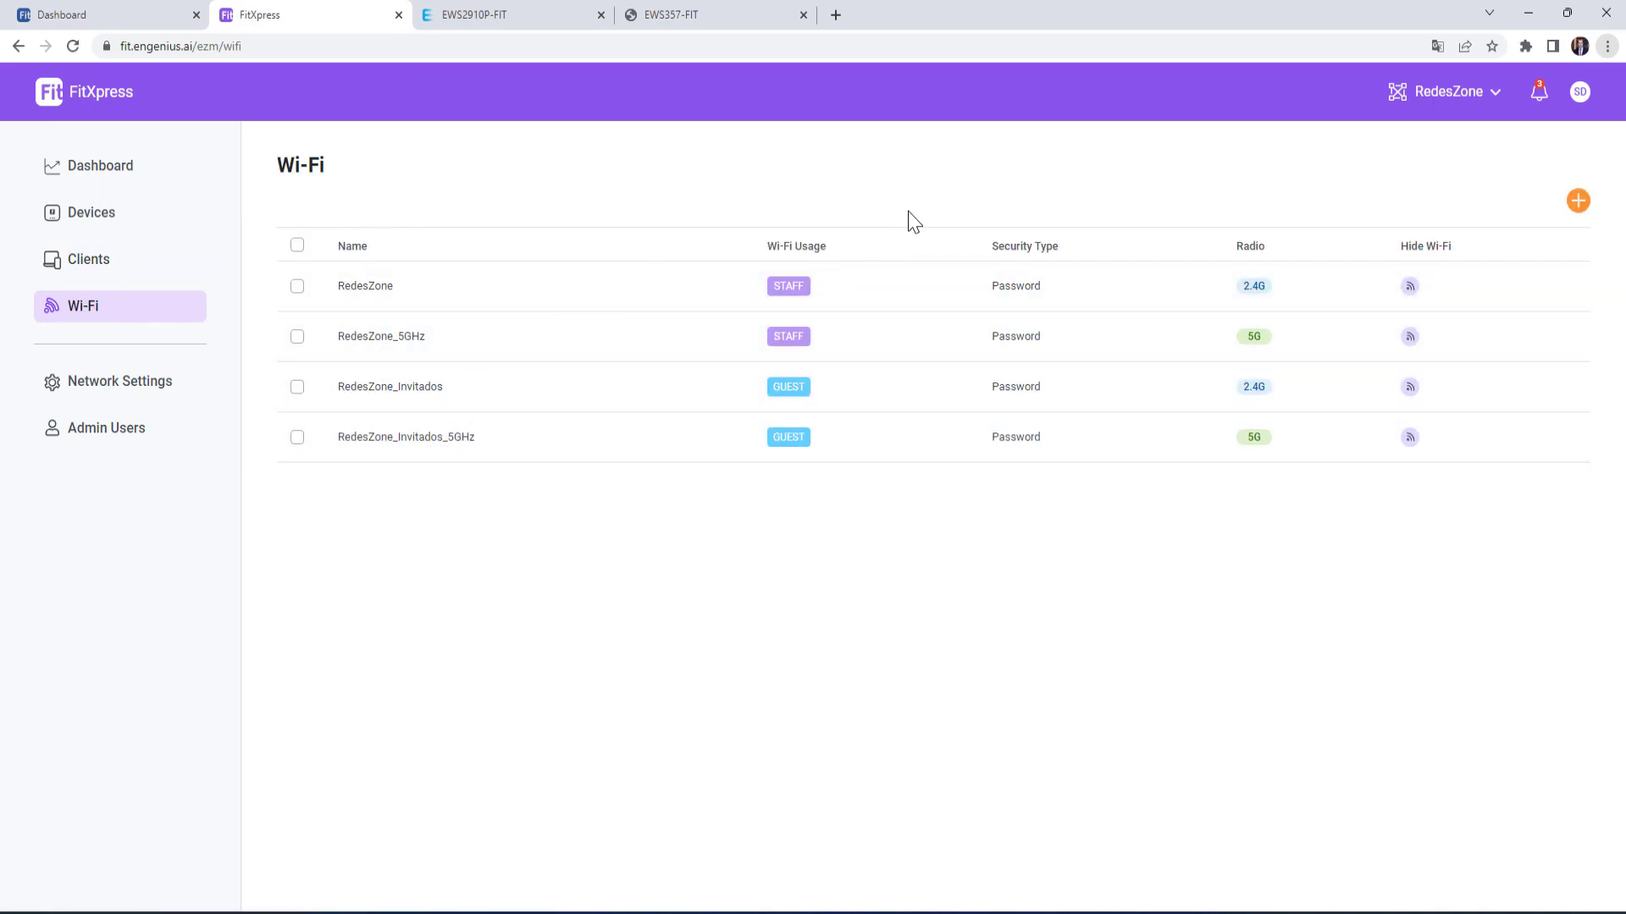
# - Open the RedesZone Wi-Fi network and view its Network Addressing and Bandwidth Limit tabs
pyautogui.click(373, 290)
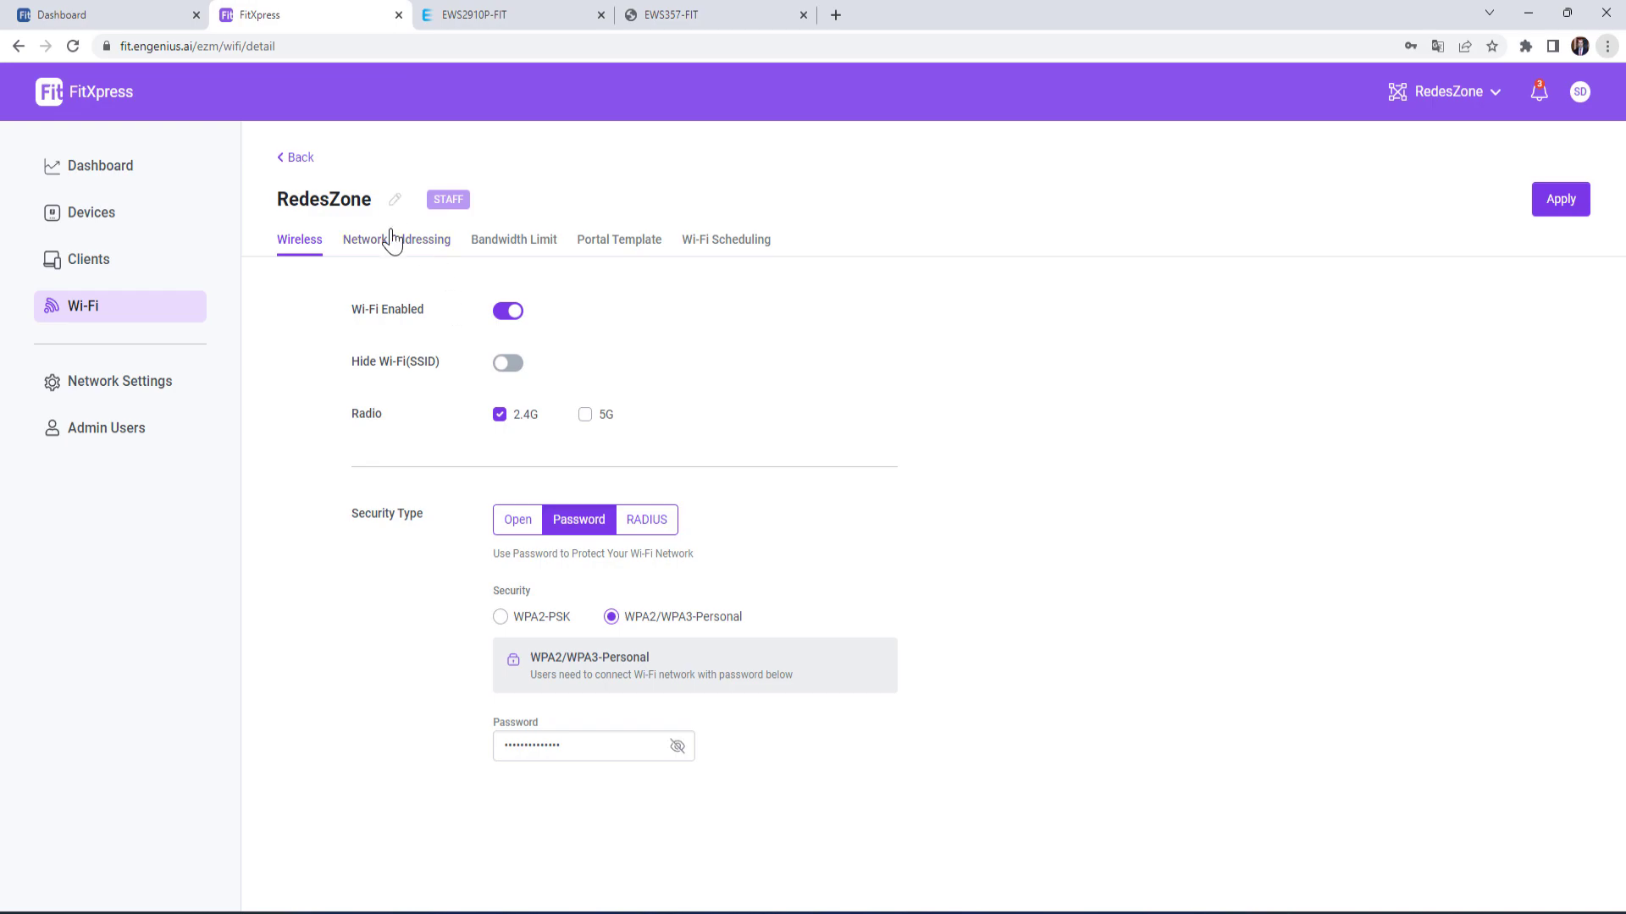
pyautogui.click(412, 244)
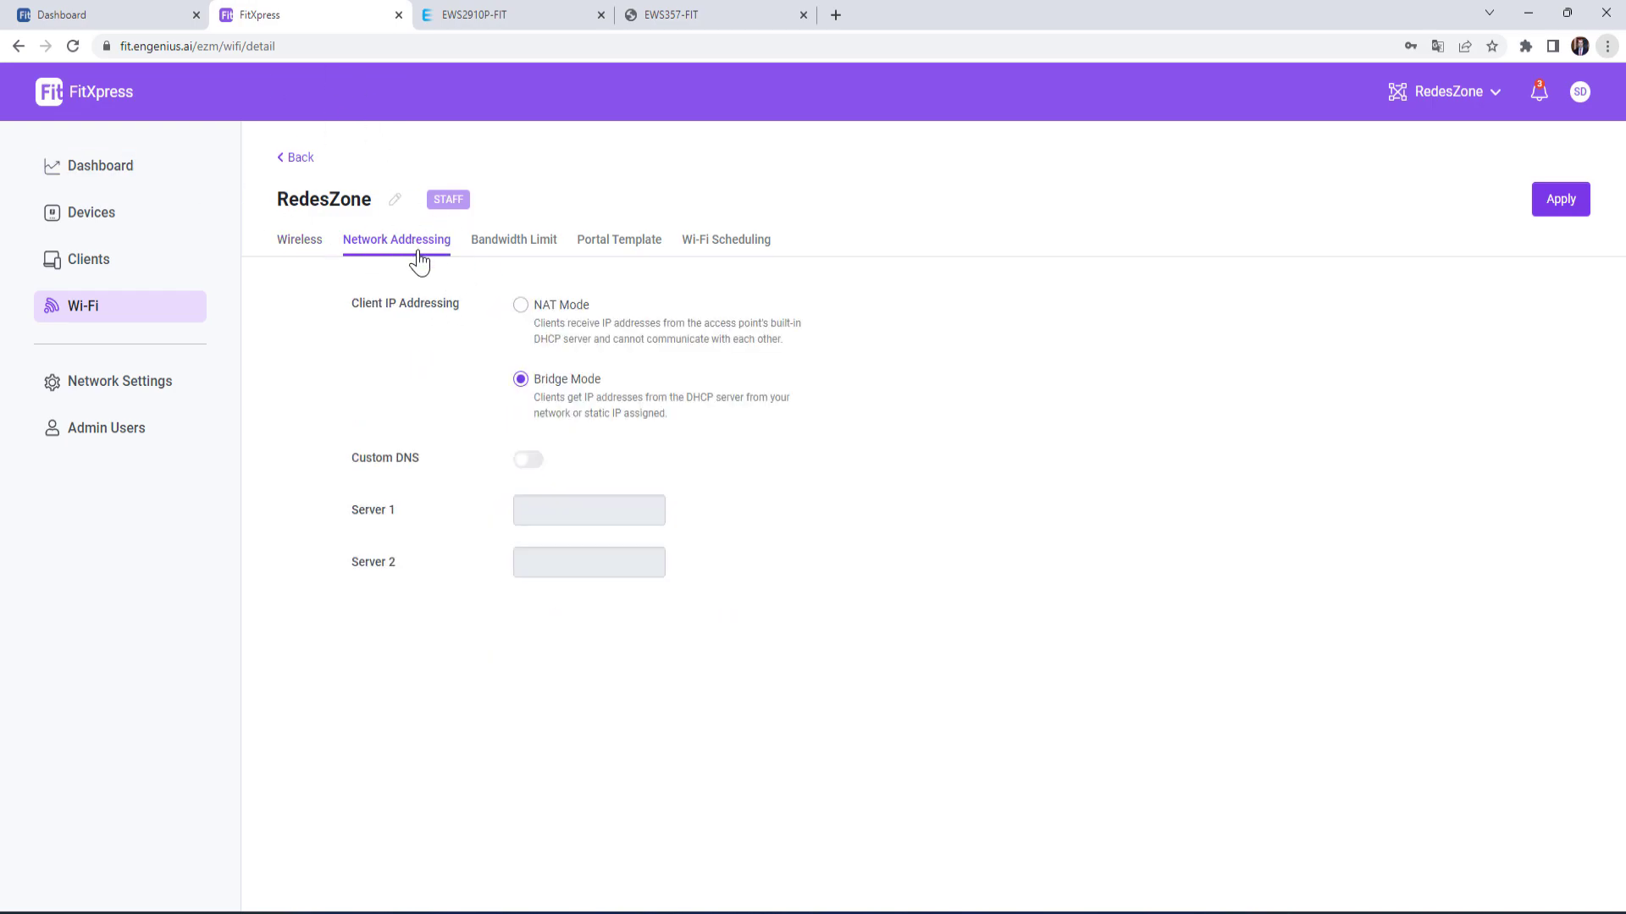
pyautogui.click(517, 244)
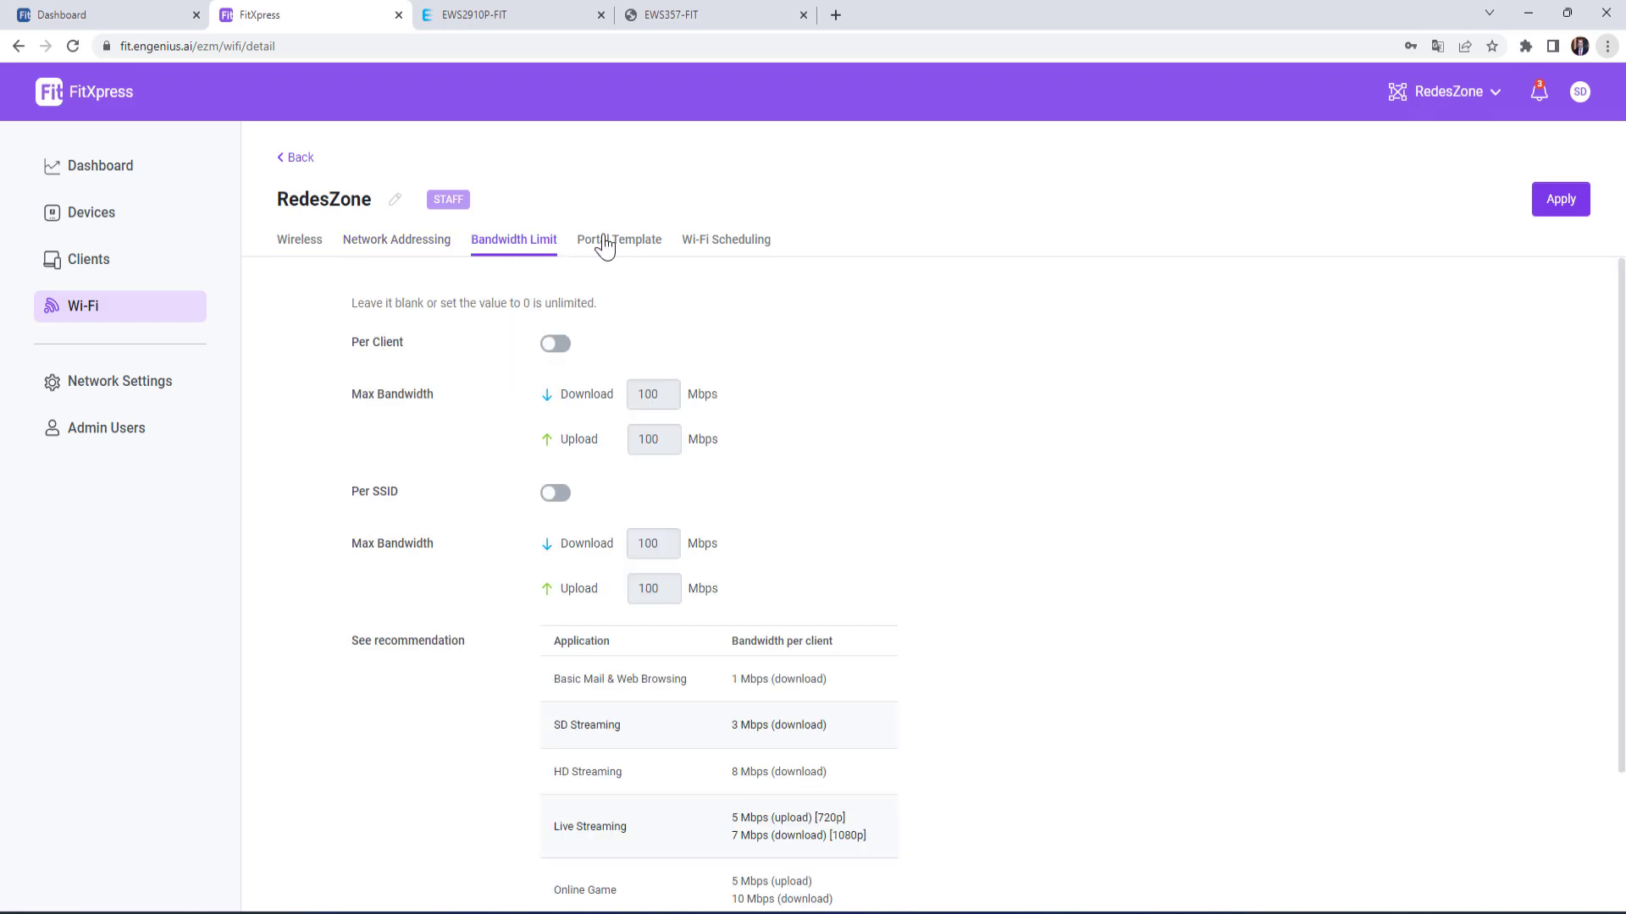
pyautogui.scroll(-2, 607, 437)
pyautogui.scroll(2, 606, 437)
# - Check the Portal Template and Wi-Fi Scheduling tabs, then Network Settings
pyautogui.click(635, 242)
pyautogui.scroll(-3, 648, 441)
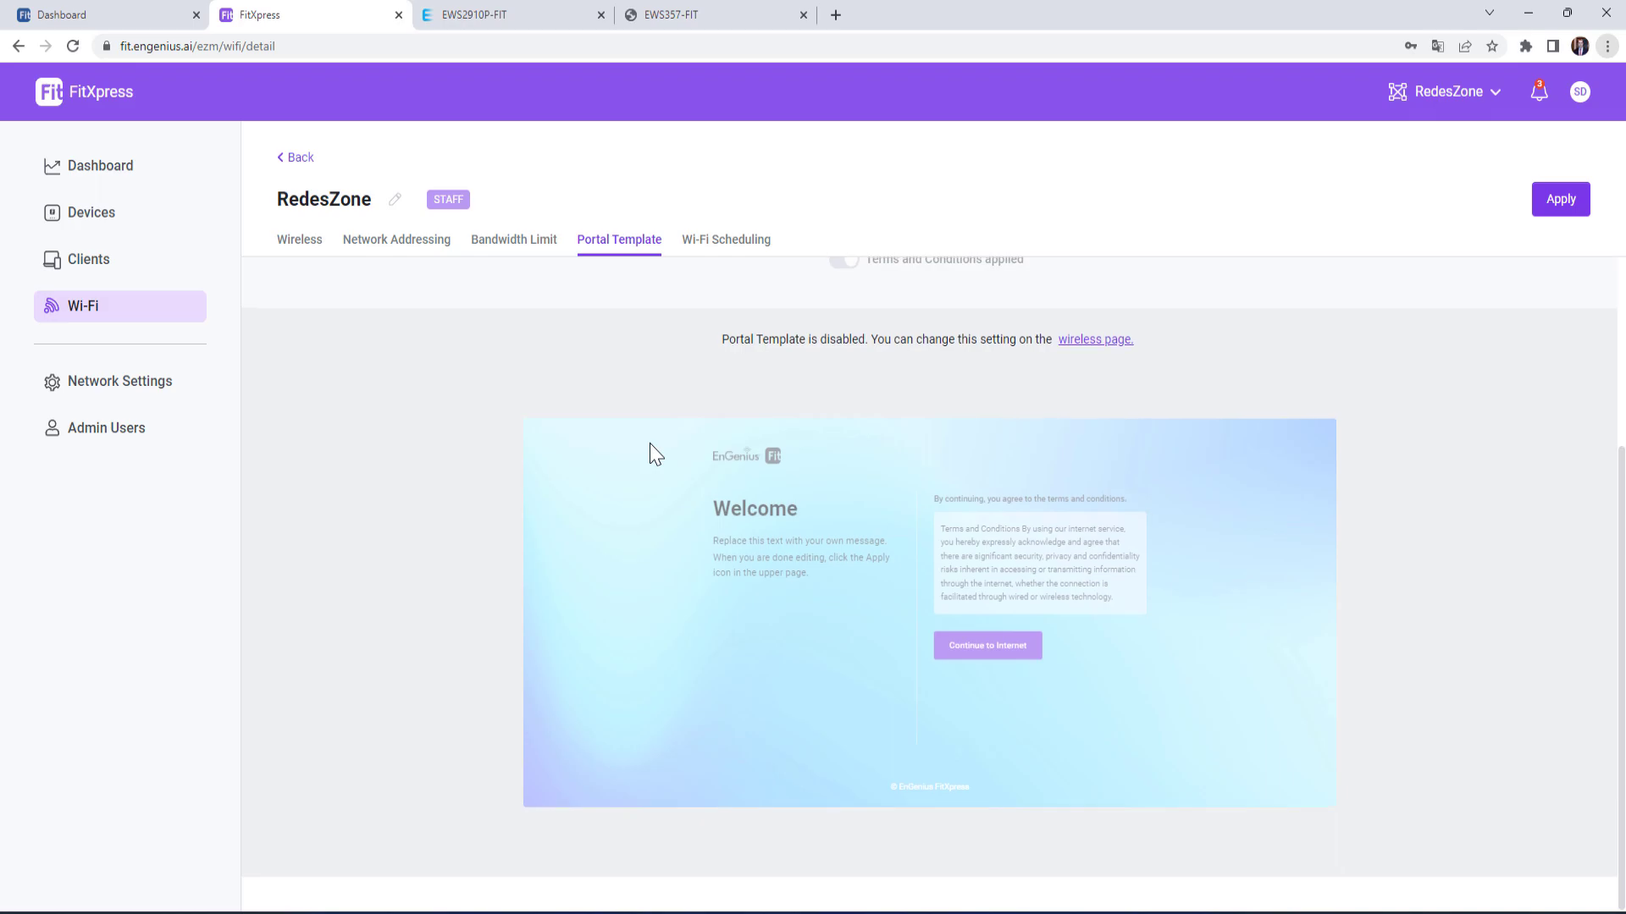
pyautogui.scroll(3, 653, 454)
pyautogui.click(724, 242)
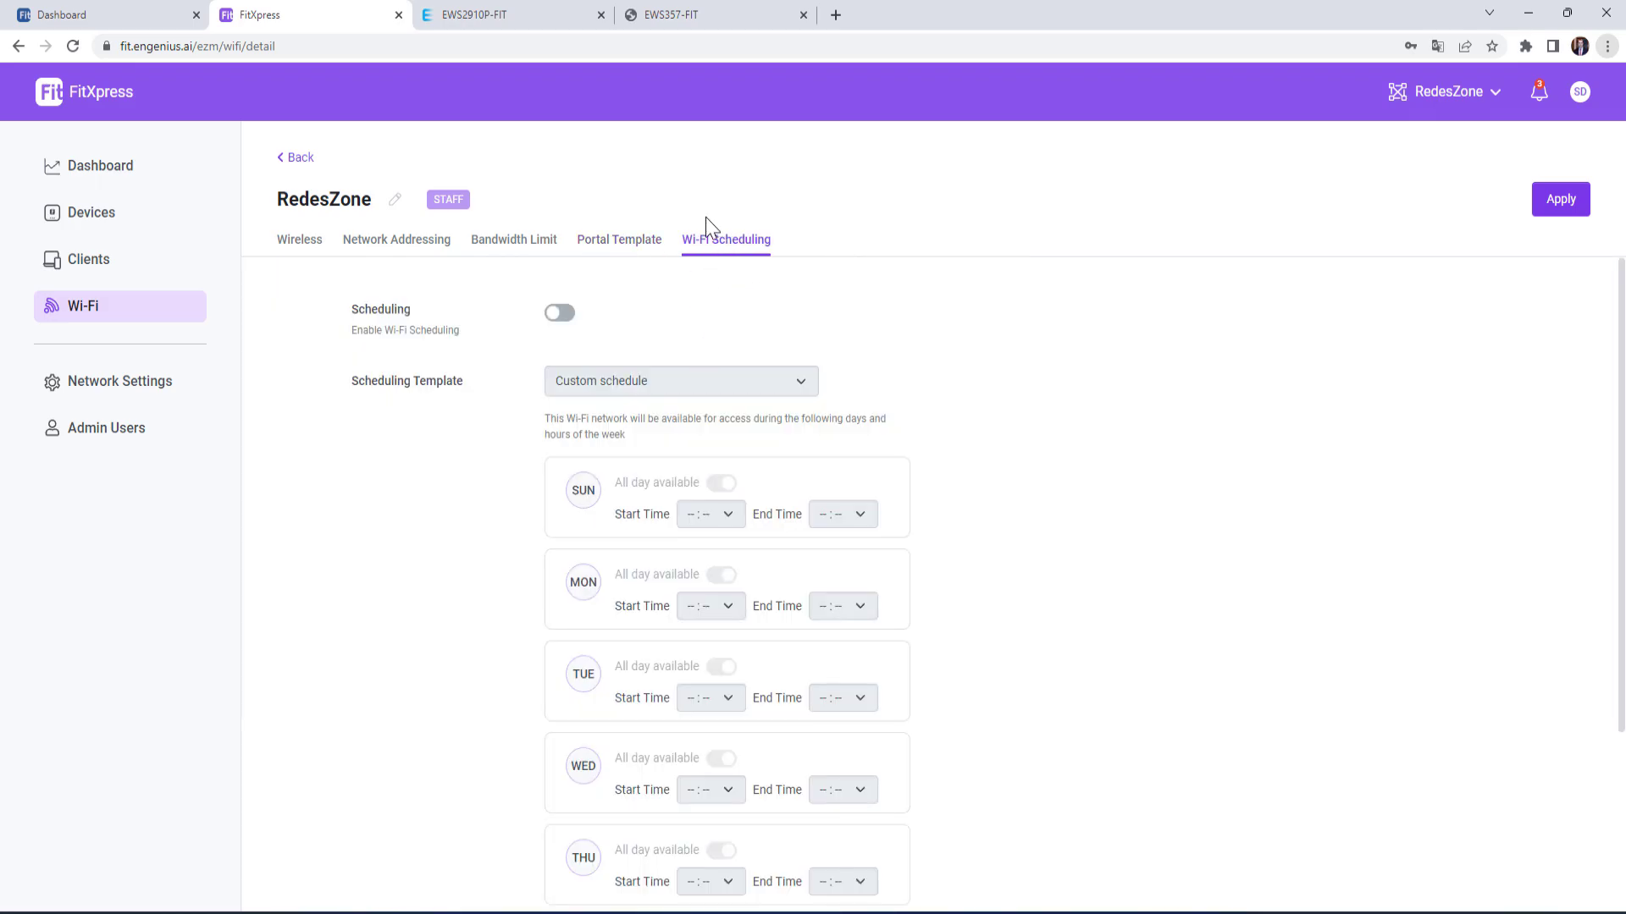
pyautogui.click(119, 391)
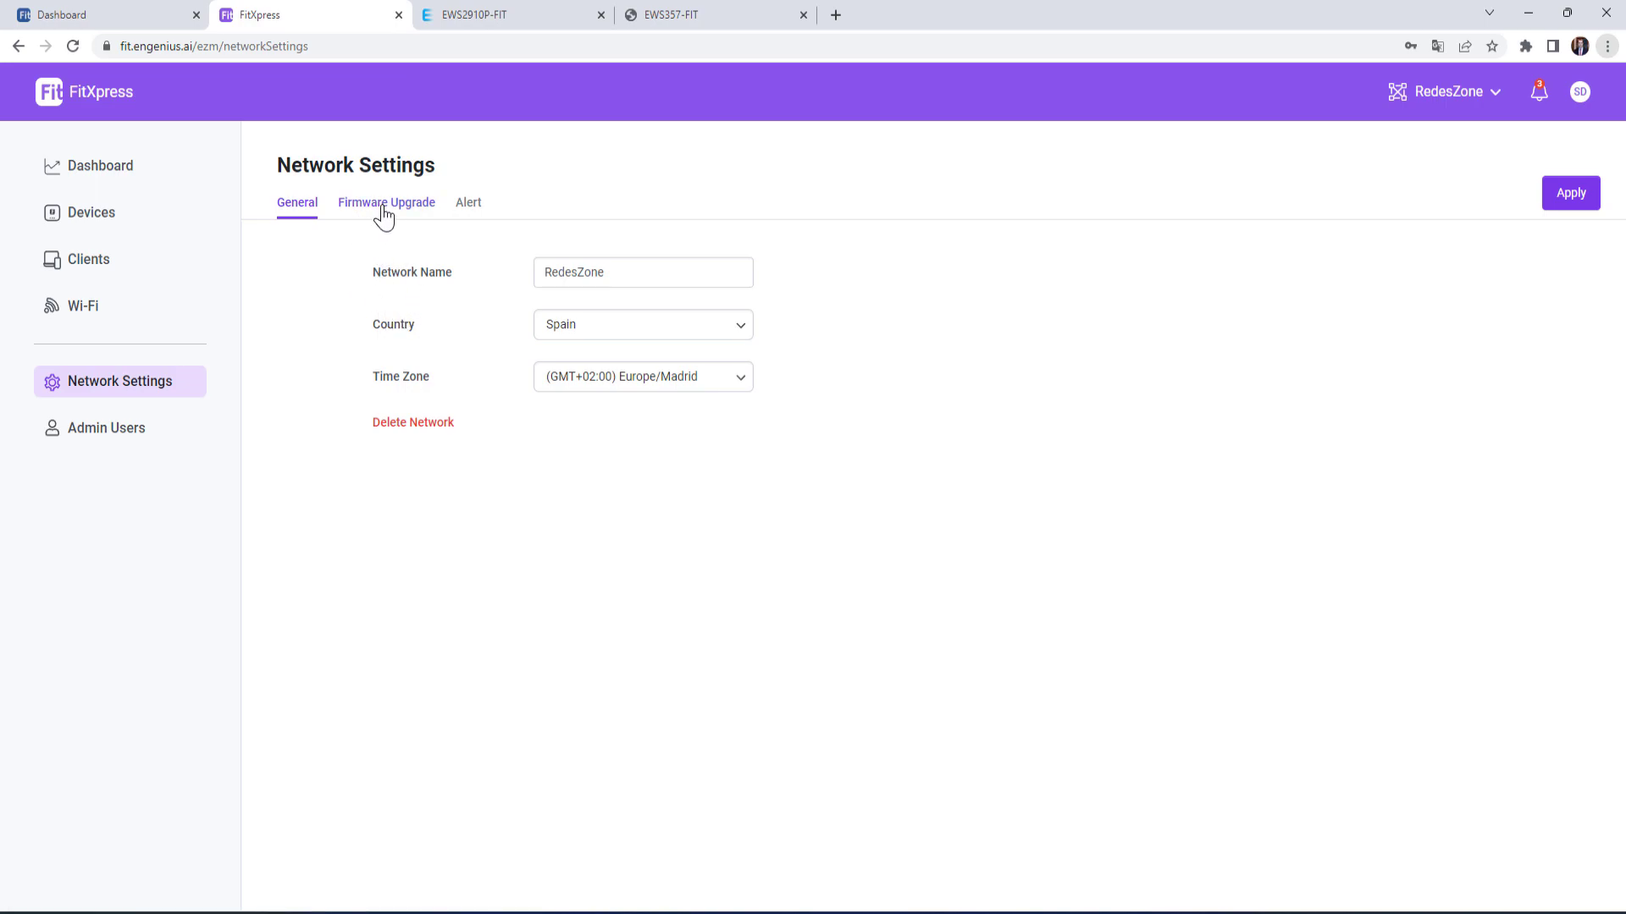
# - View FitXpress's Firmware Upgrade, Alert and Admin Users pages, then the local RedesZoneHome dashboard
pyautogui.click(383, 212)
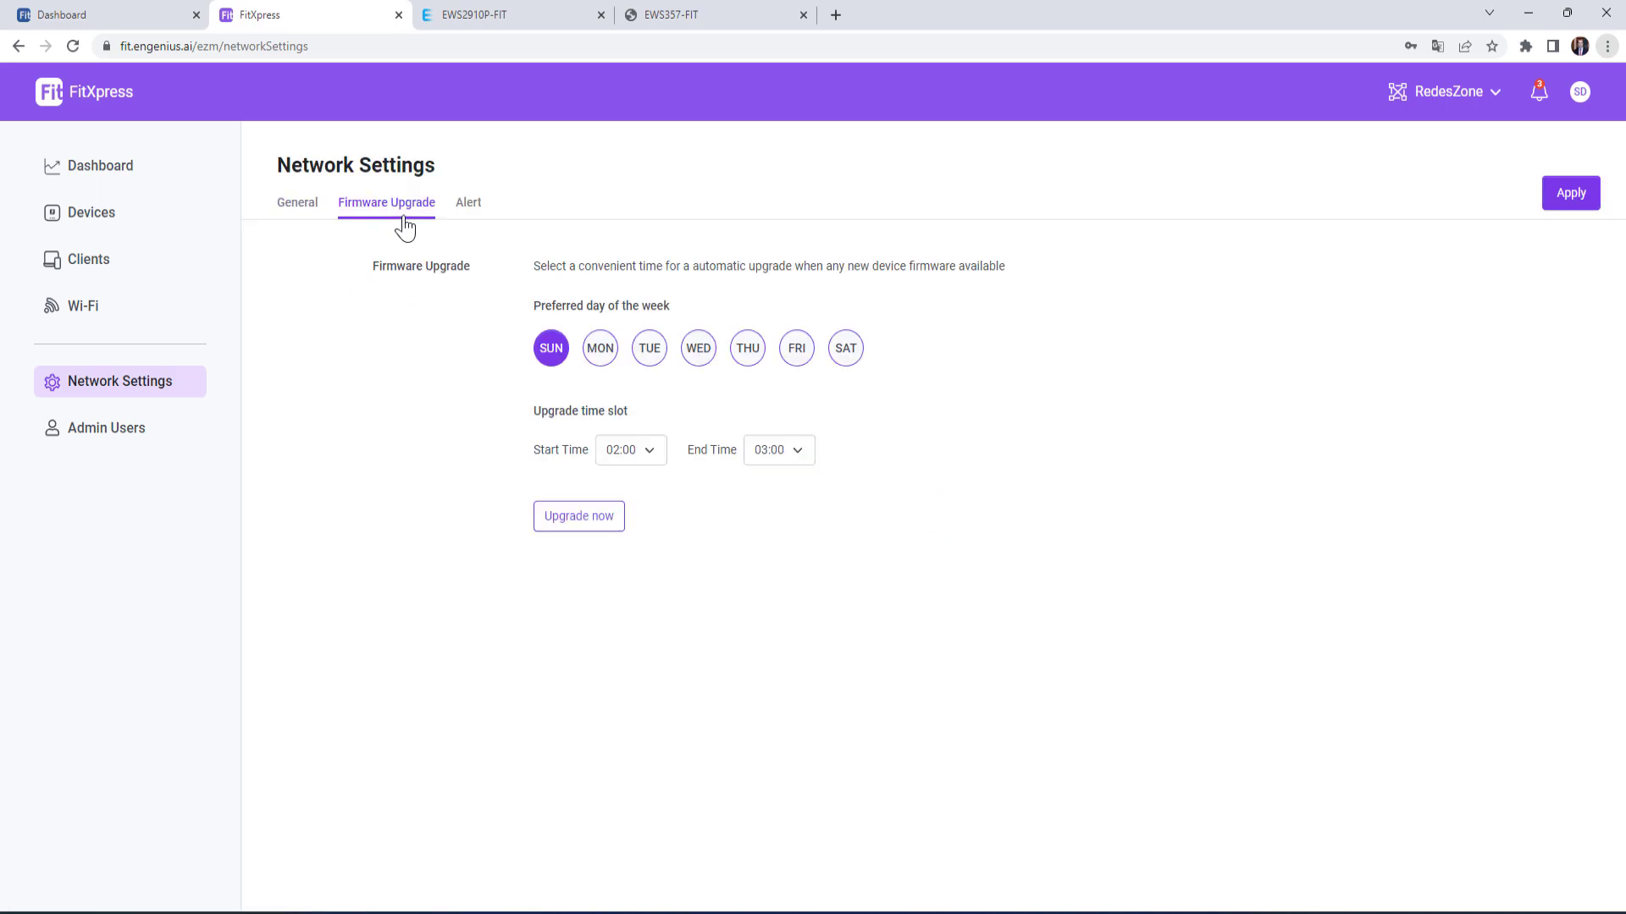
pyautogui.click(468, 204)
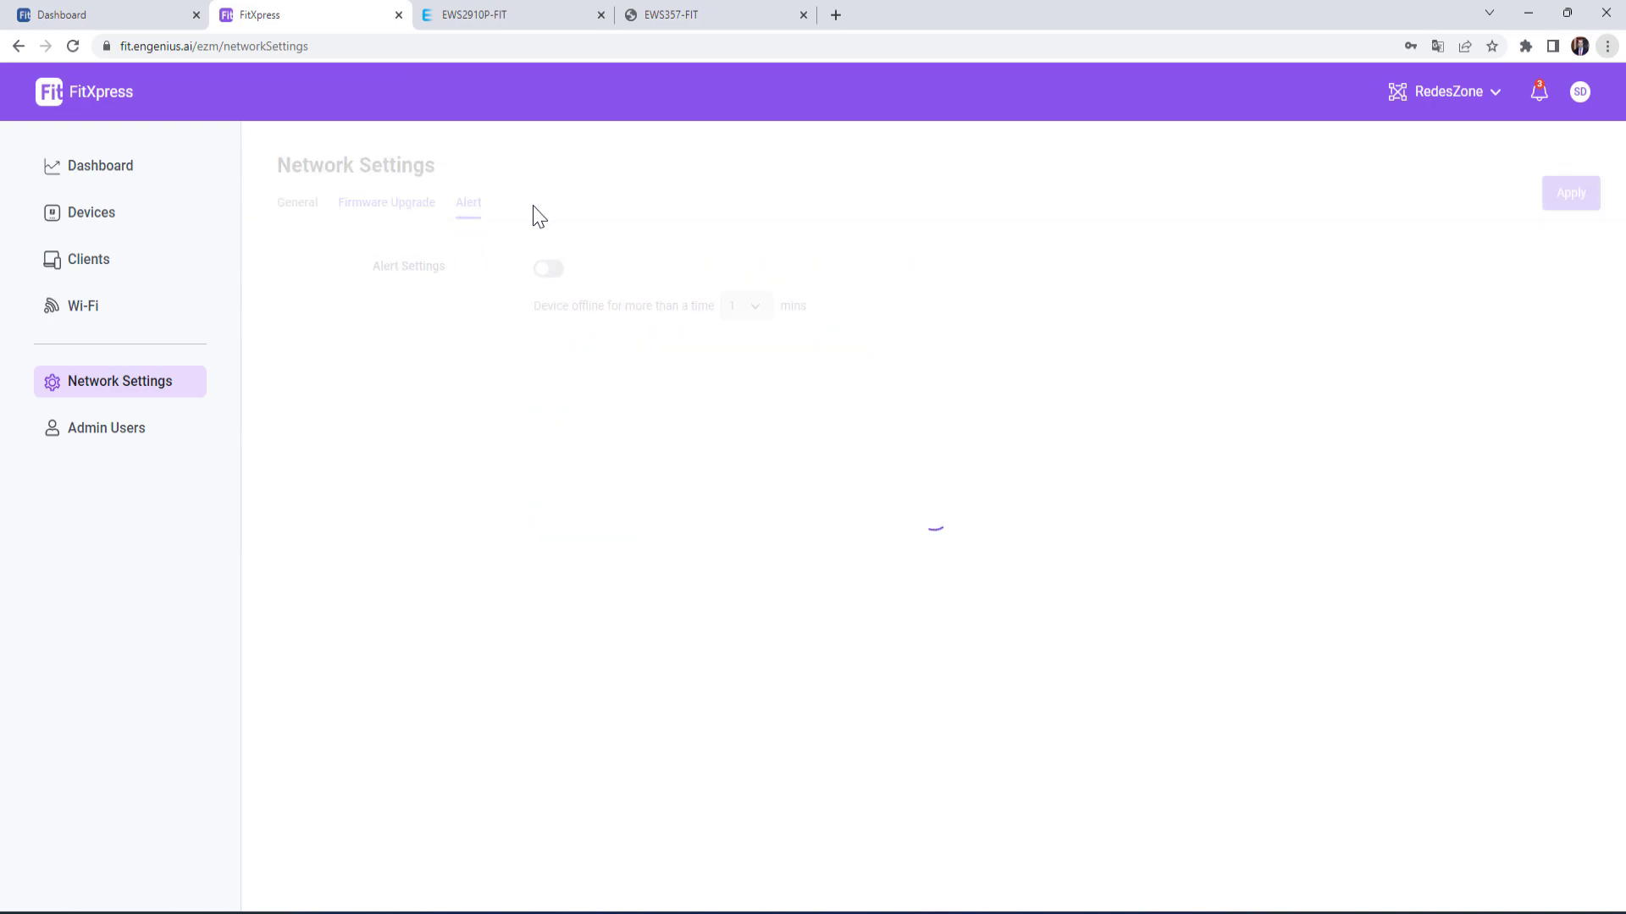
pyautogui.click(127, 432)
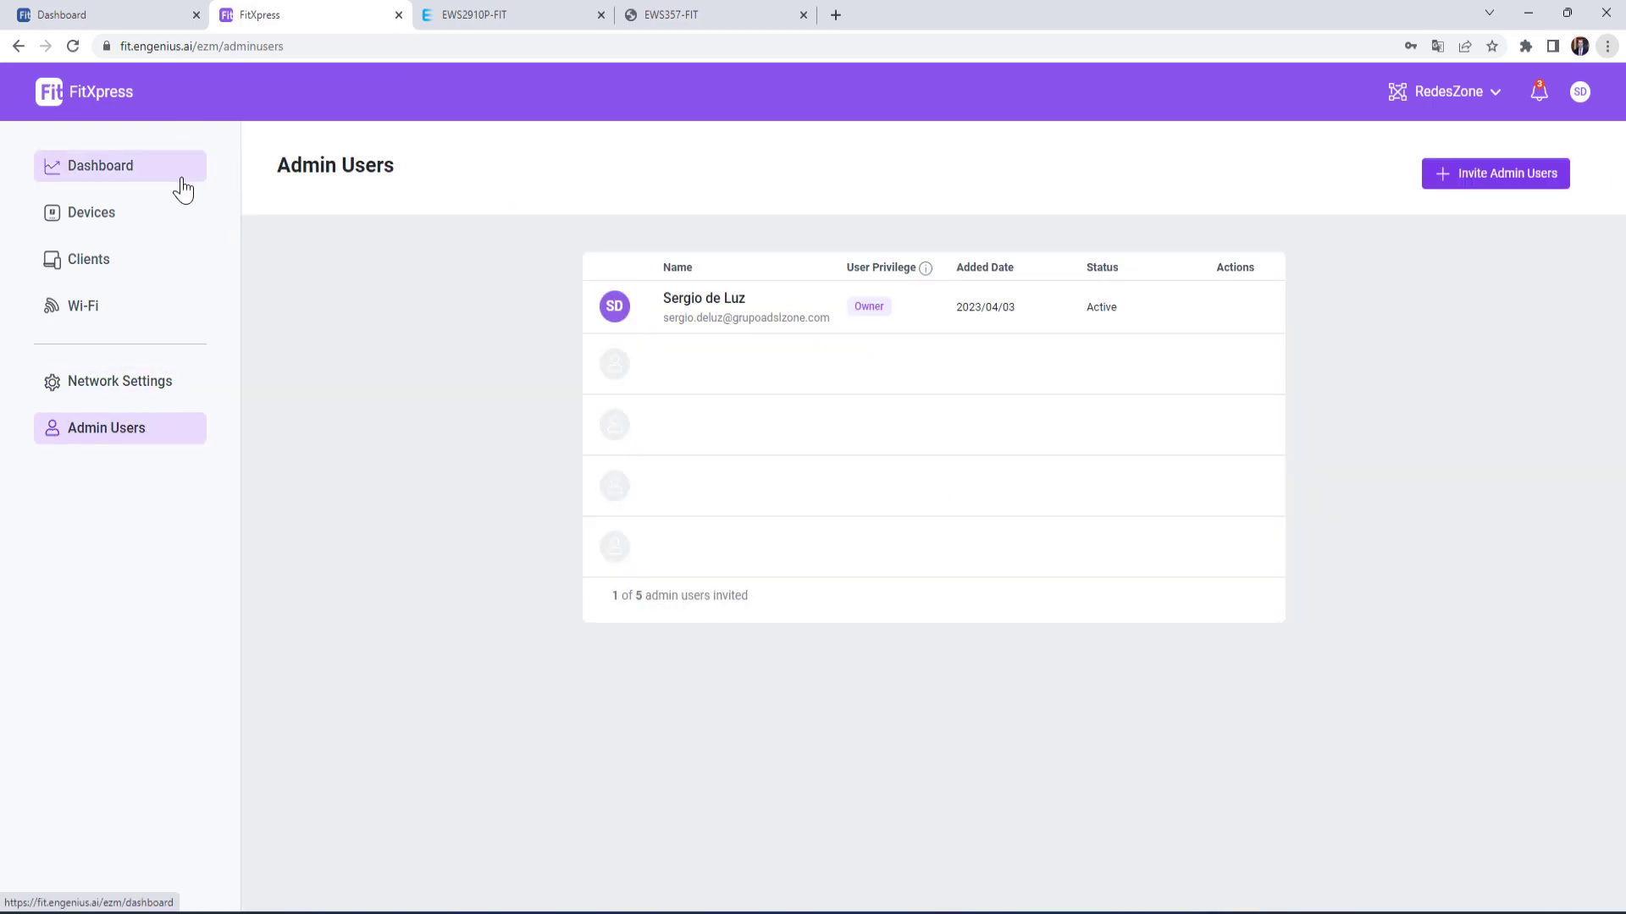
pyautogui.click(121, 173)
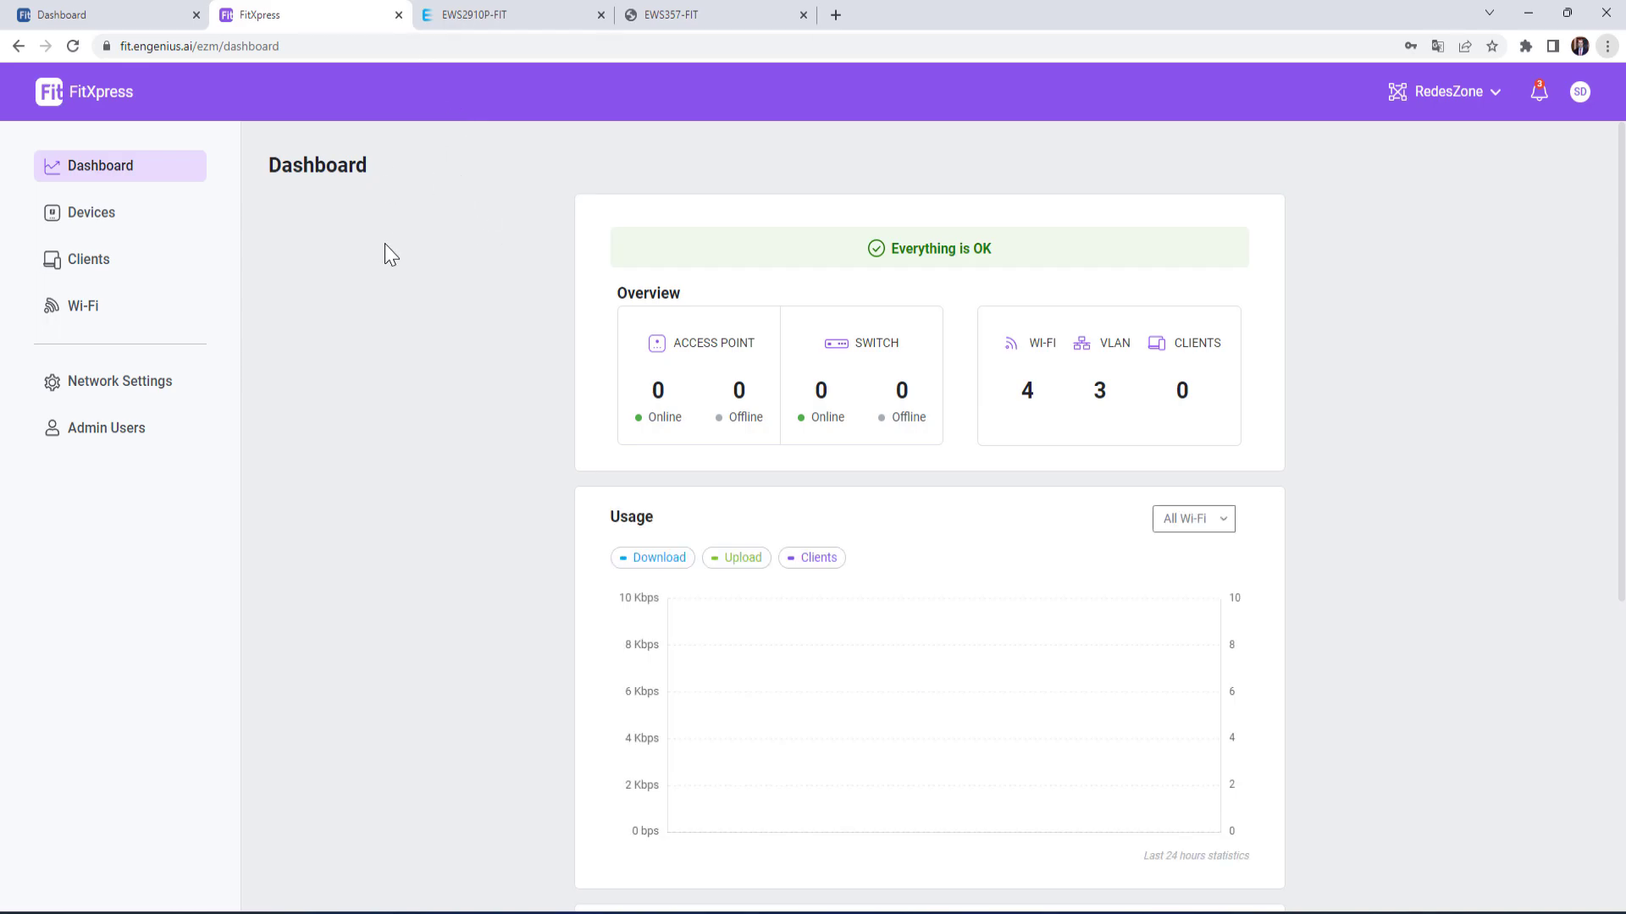
pyautogui.click(160, 25)
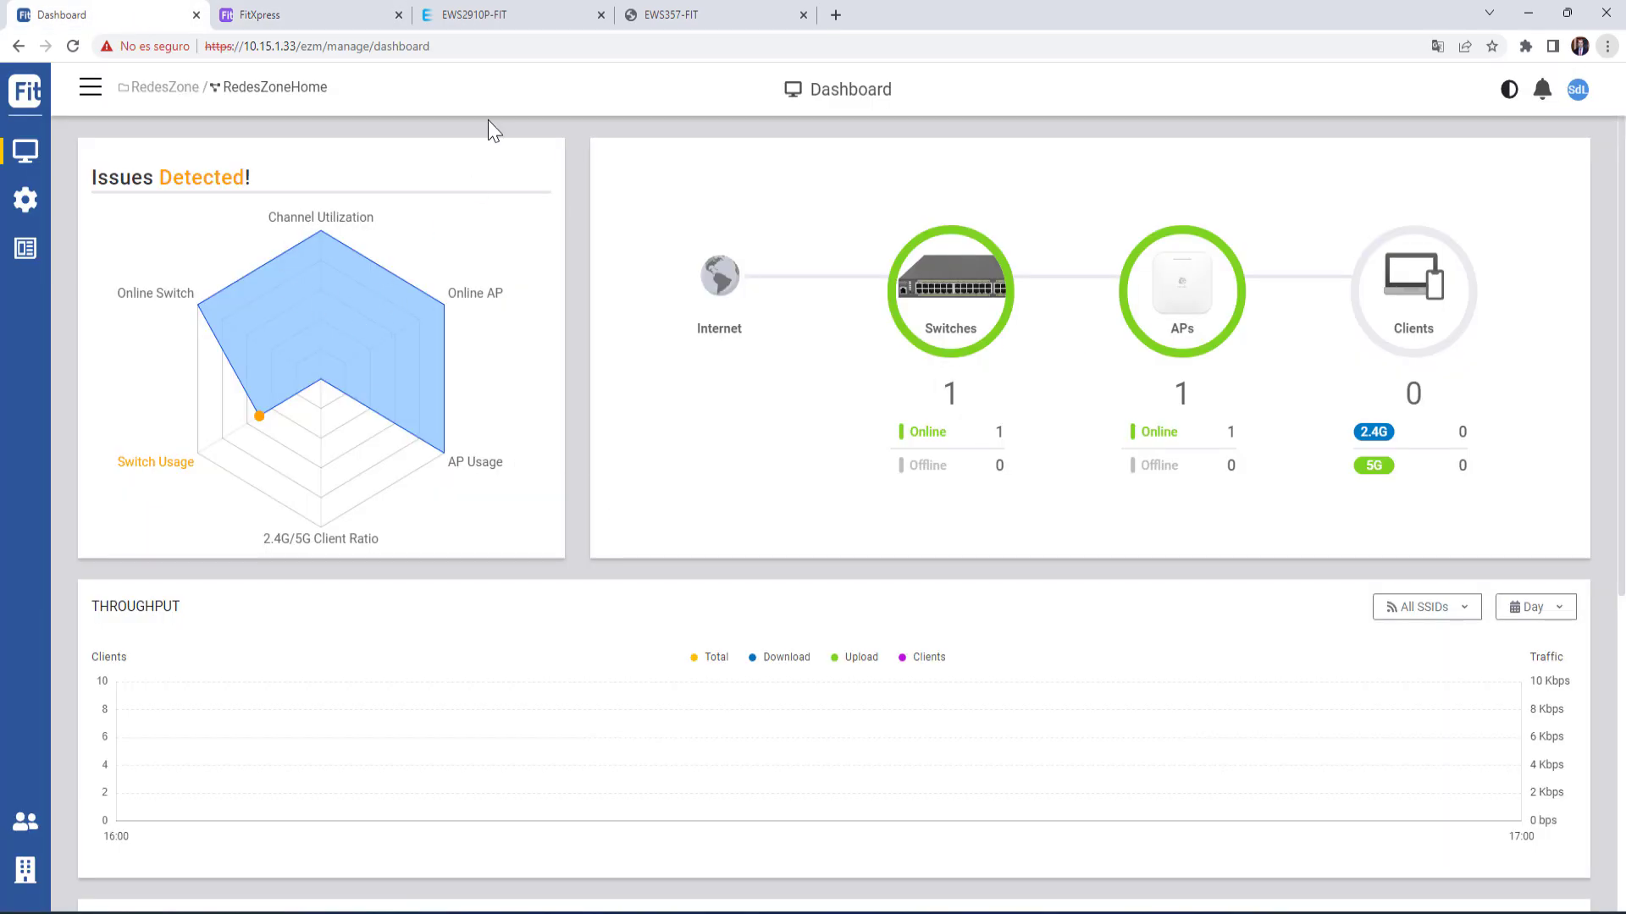
# - Sign in to the EWS2910P-FIT switch's local web UI as admin, declining Chrome's password prompts
pyautogui.click(493, 16)
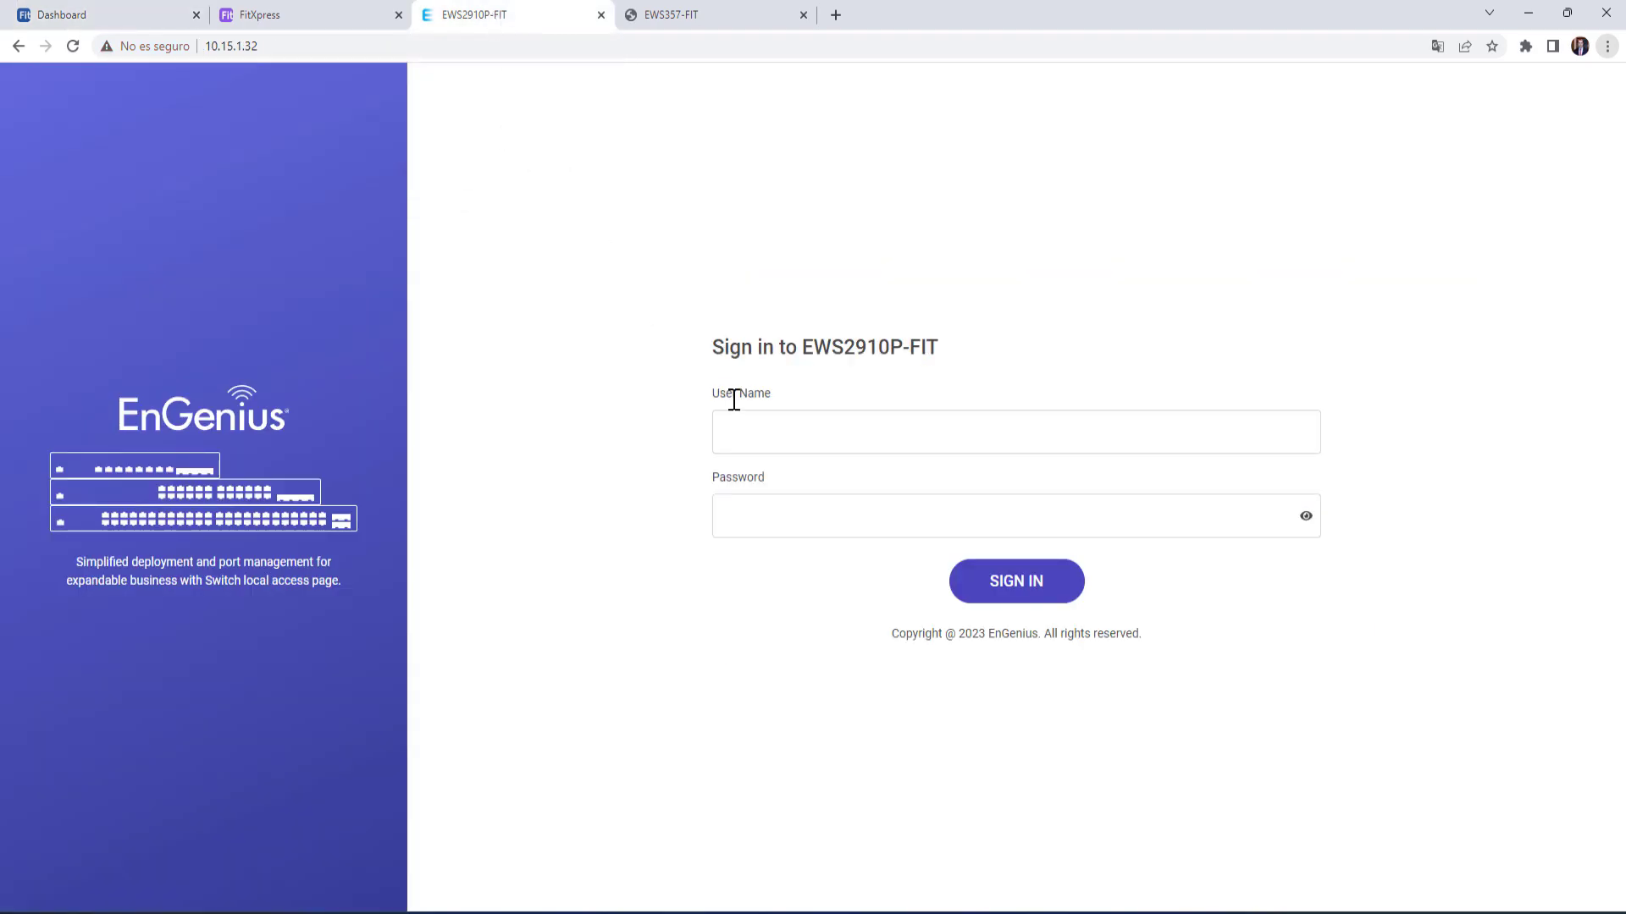
pyautogui.click(765, 427)
pyautogui.write('admin')
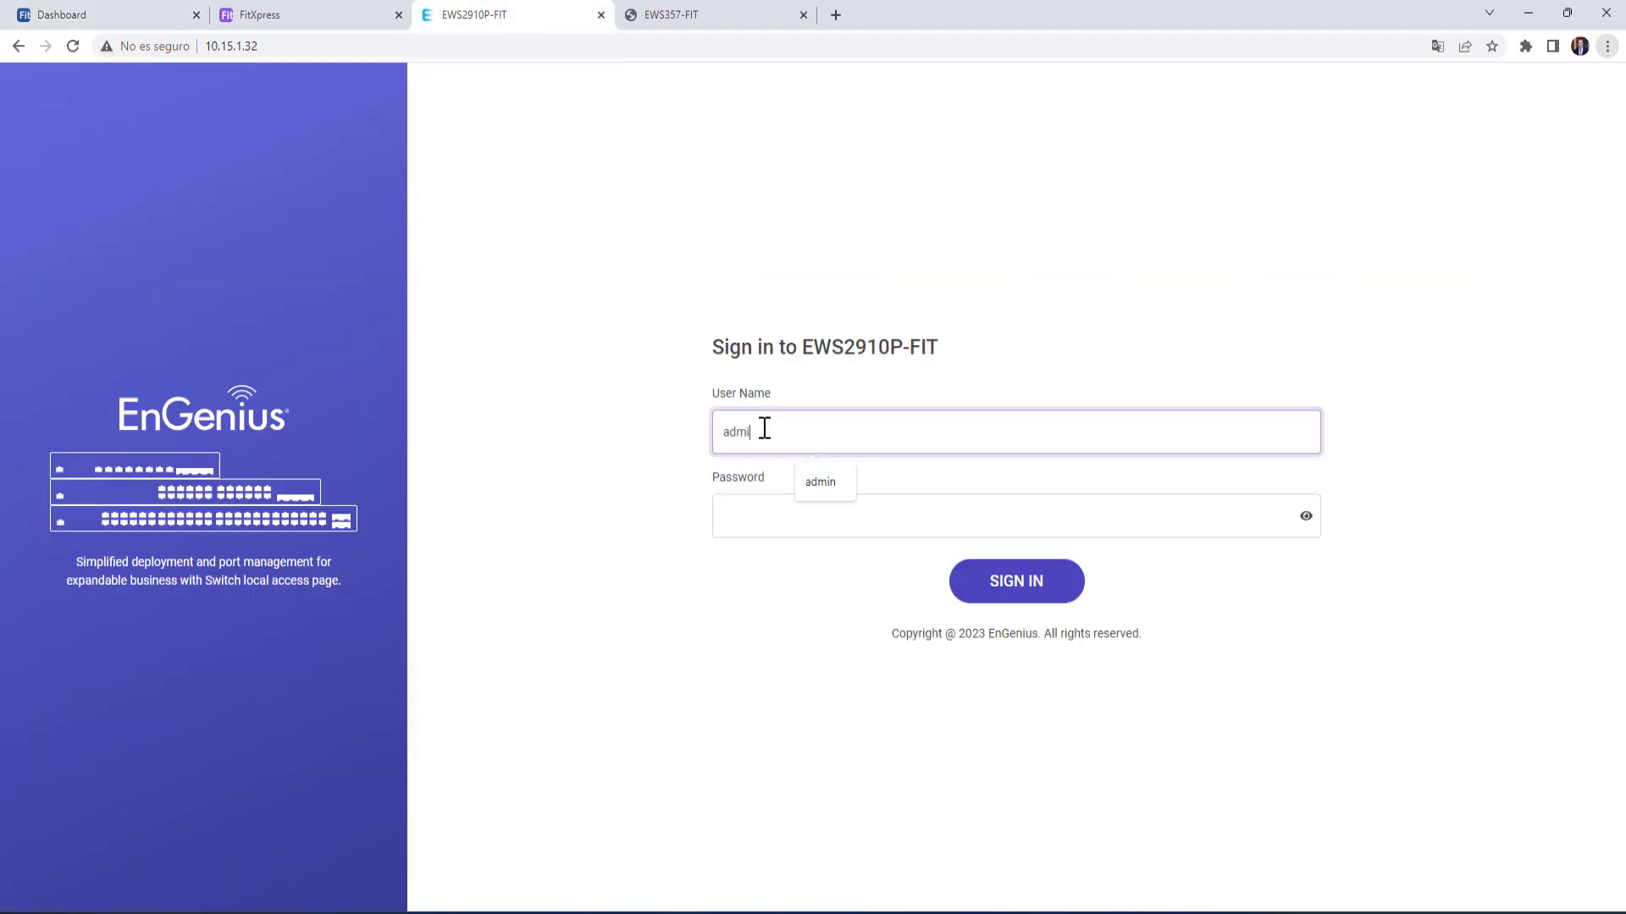
pyautogui.press('Tab')
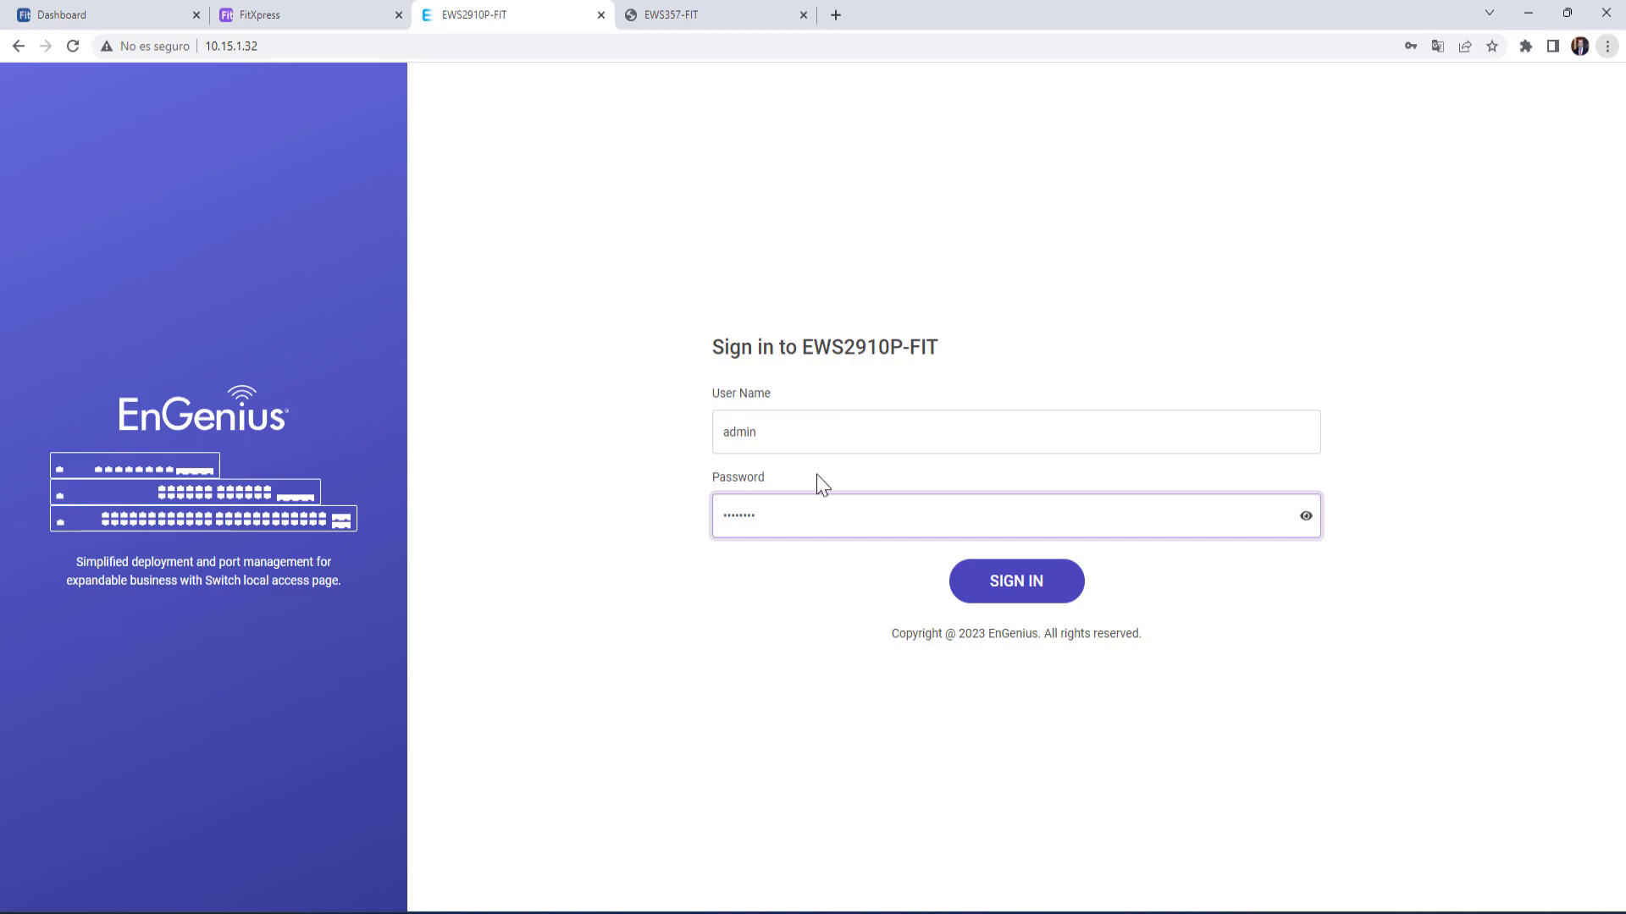
pyautogui.click(1029, 593)
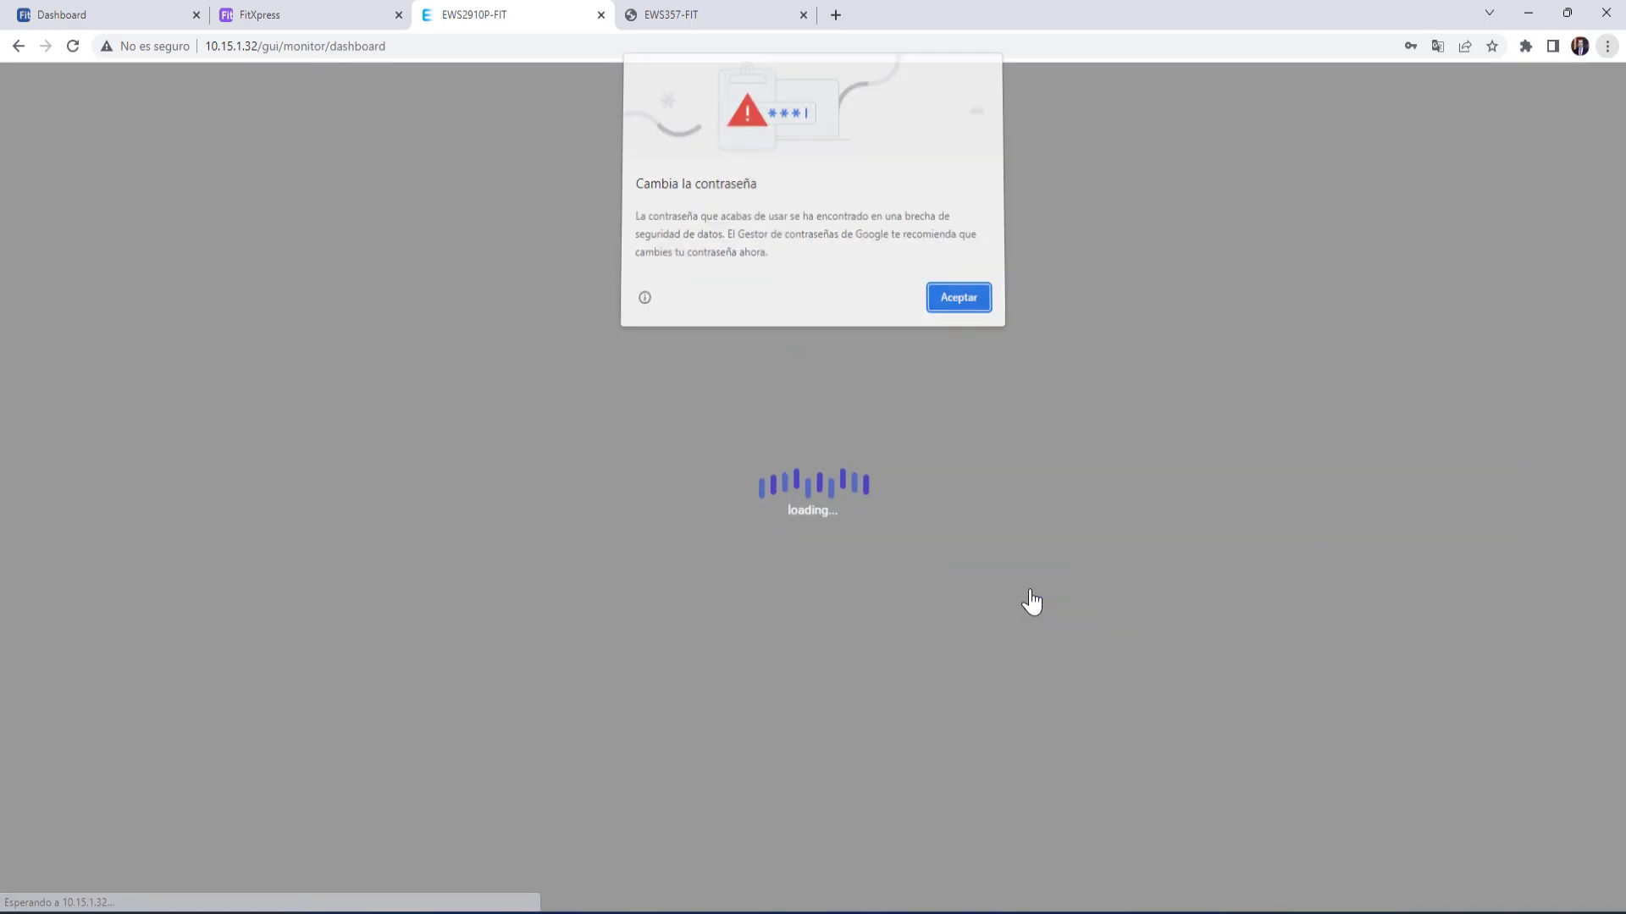
pyautogui.click(963, 305)
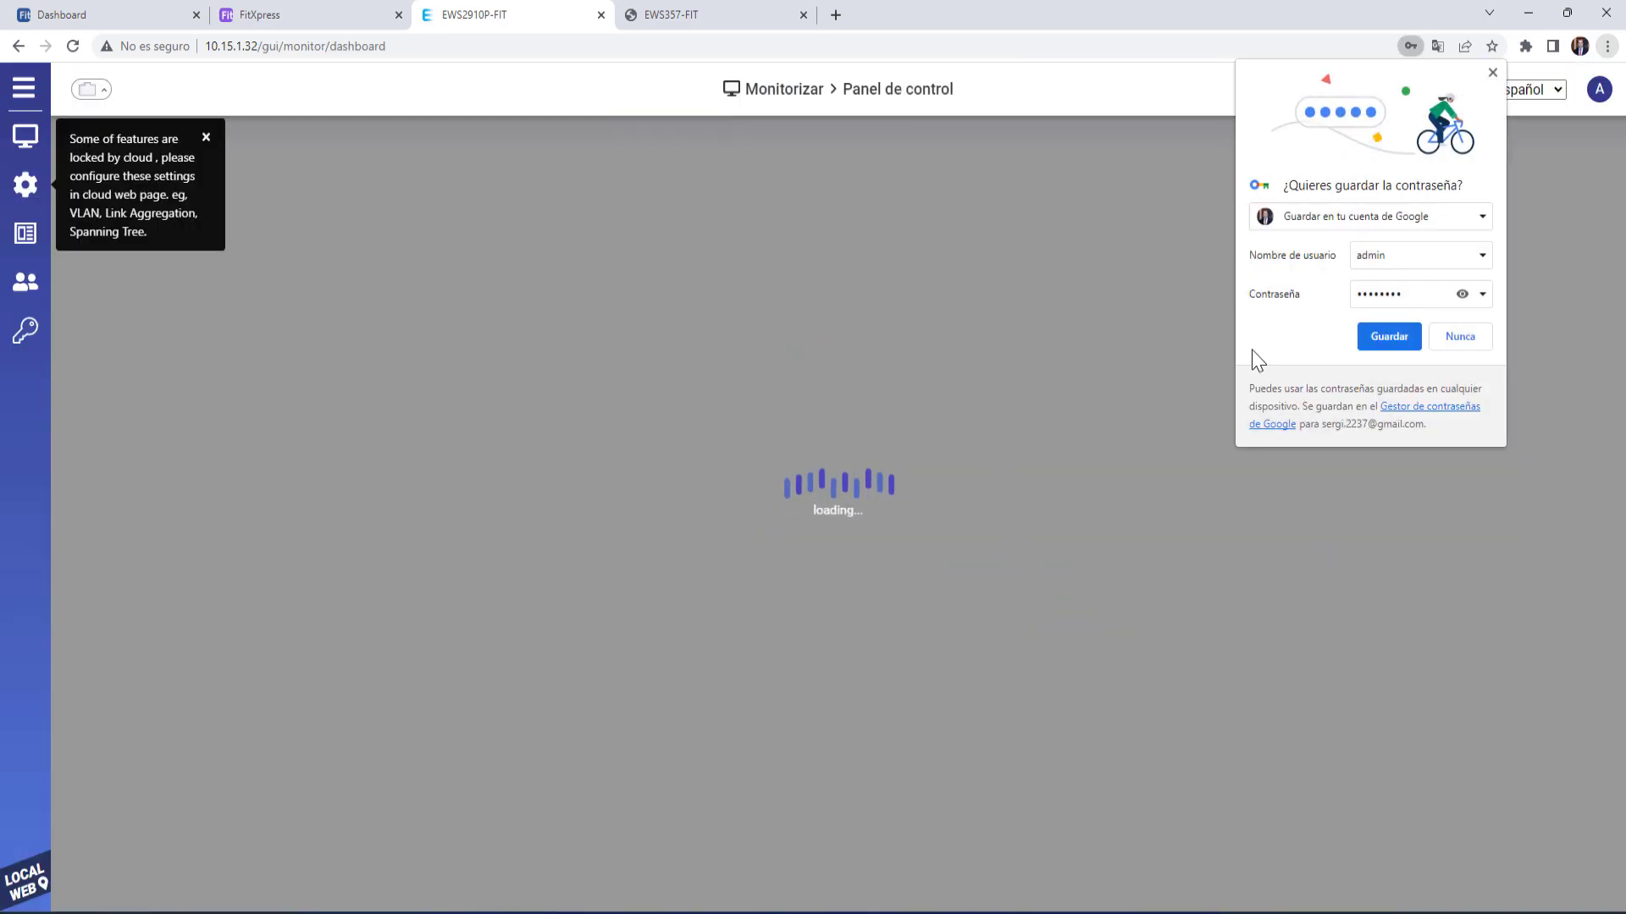
pyautogui.click(1460, 338)
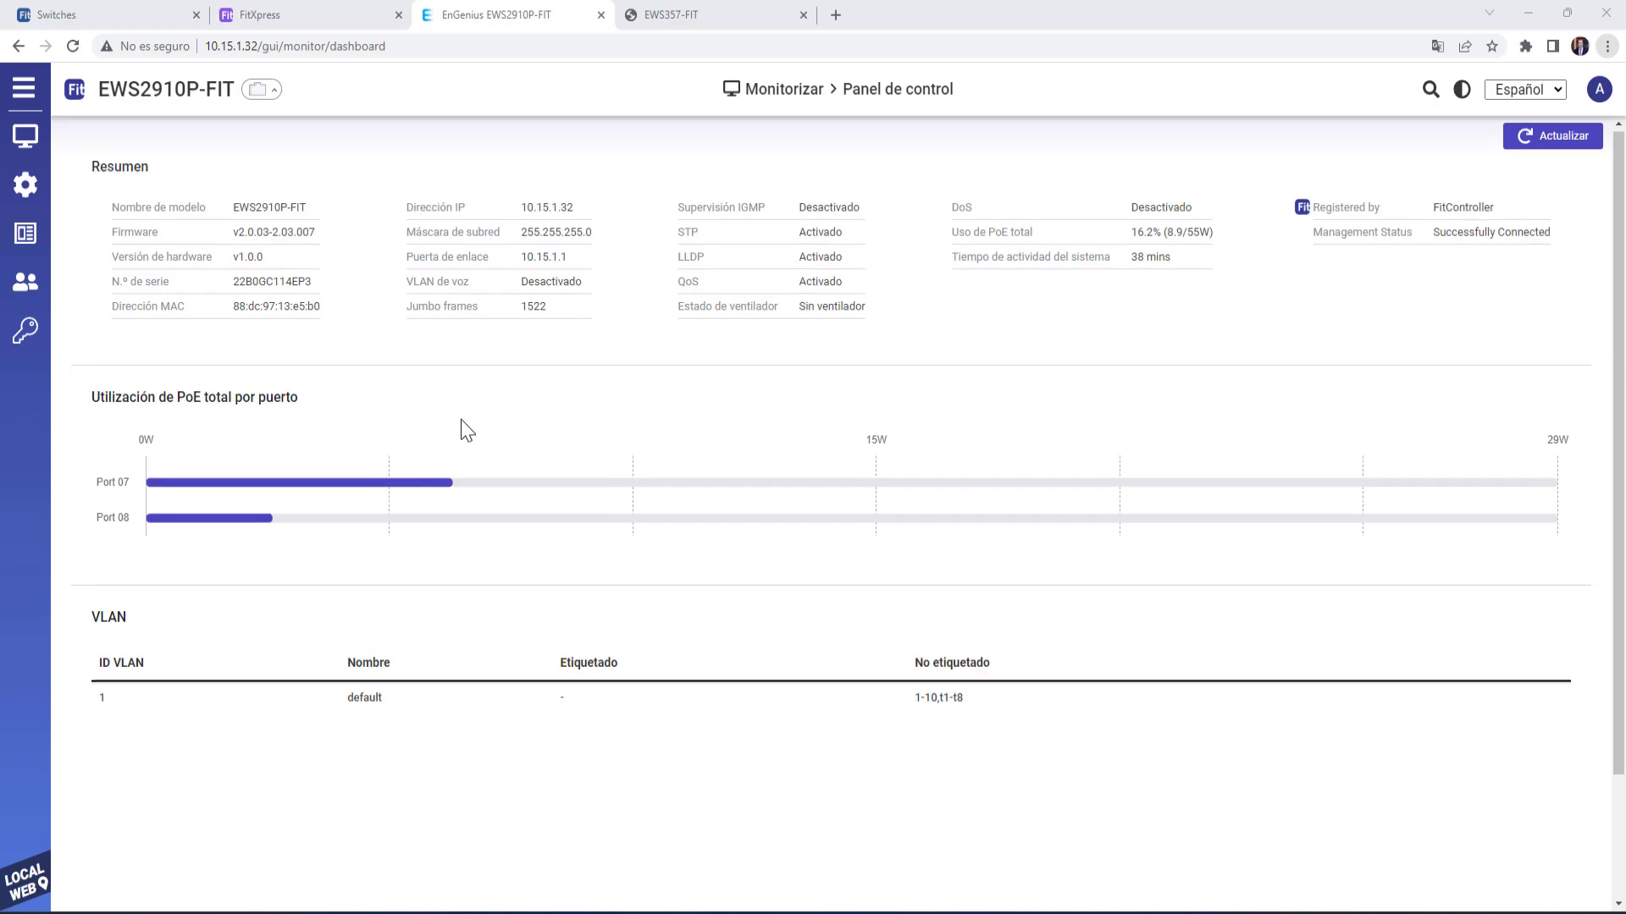
# - Expand the port-status panel for ports 1–10 on the switch dashboard
pyautogui.scroll(-2, 460, 424)
pyautogui.scroll(2, 461, 419)
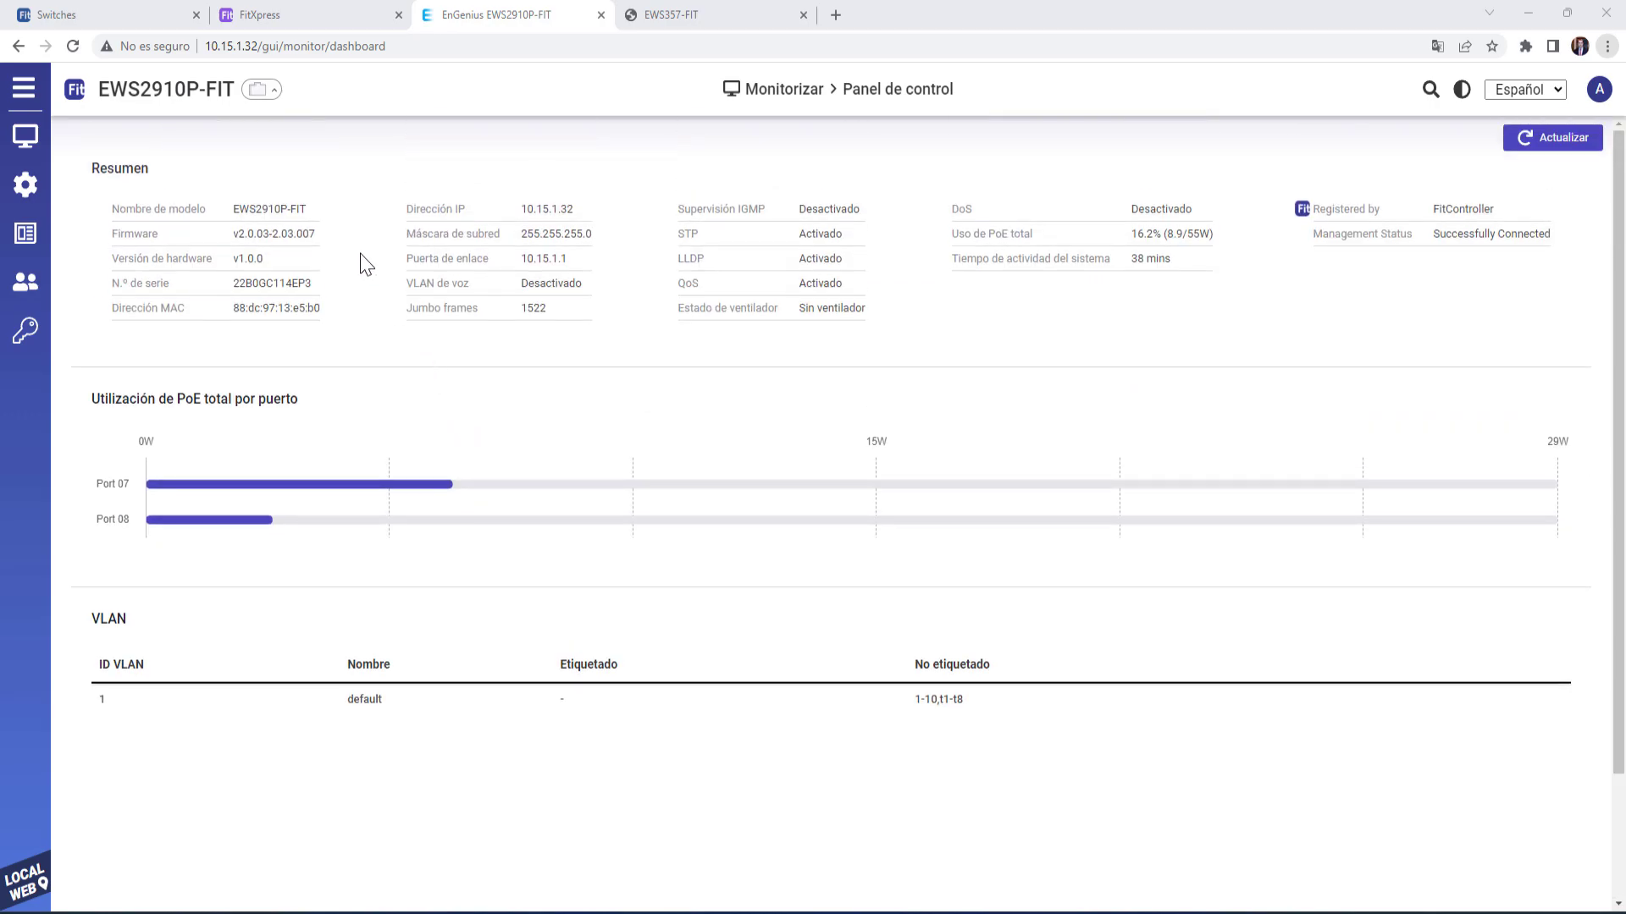
pyautogui.click(275, 92)
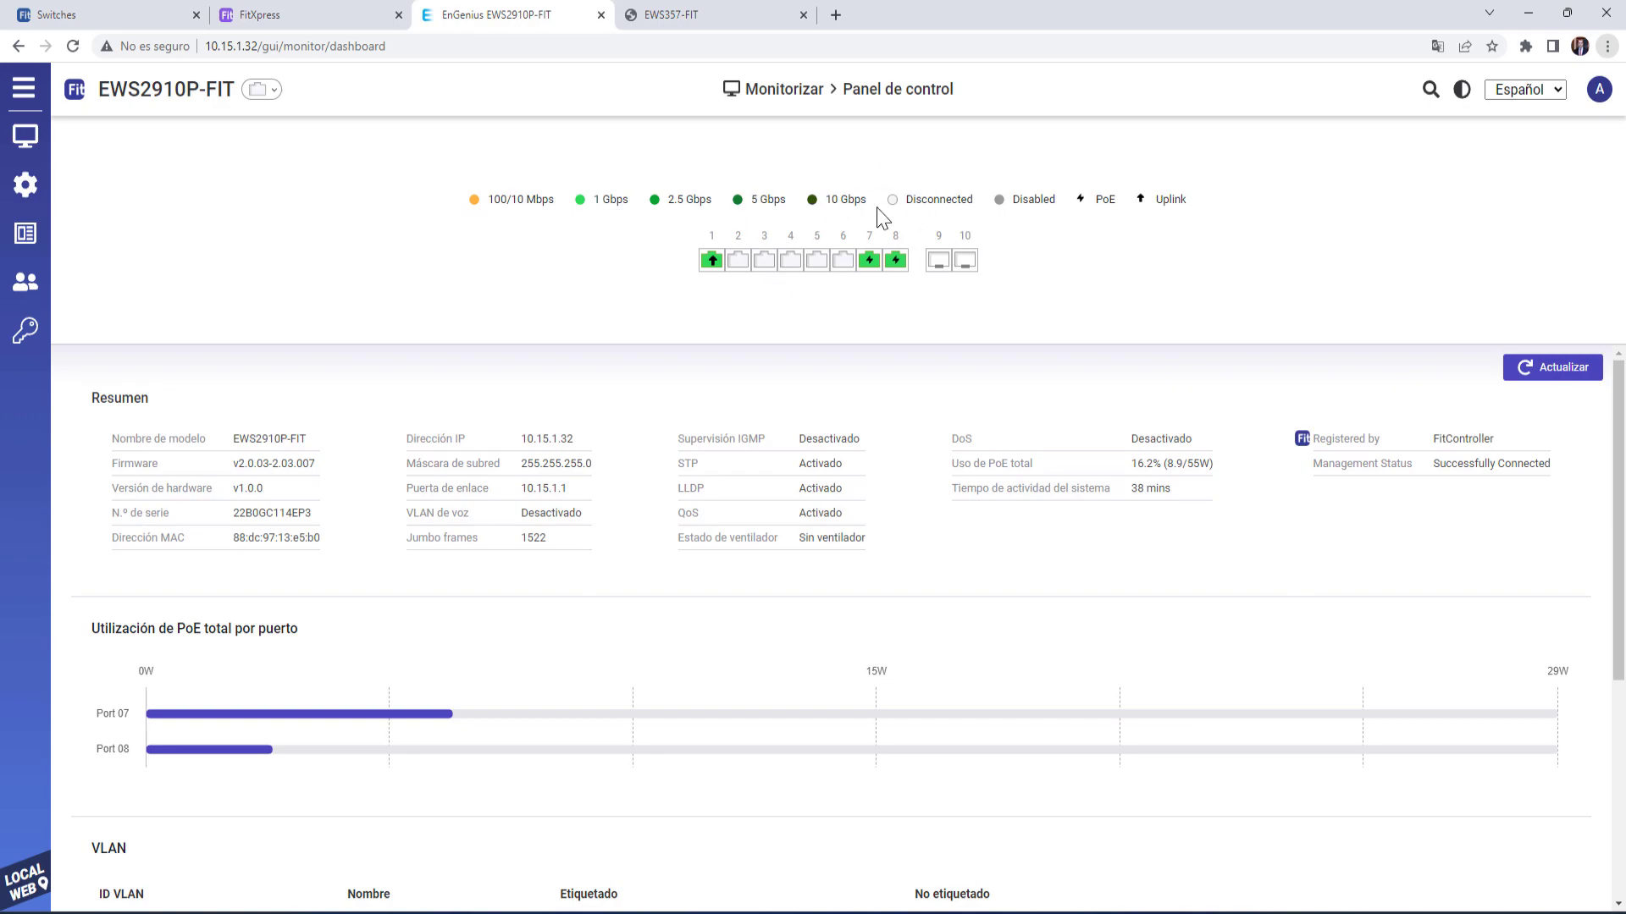
pyautogui.moveTo(19, 140)
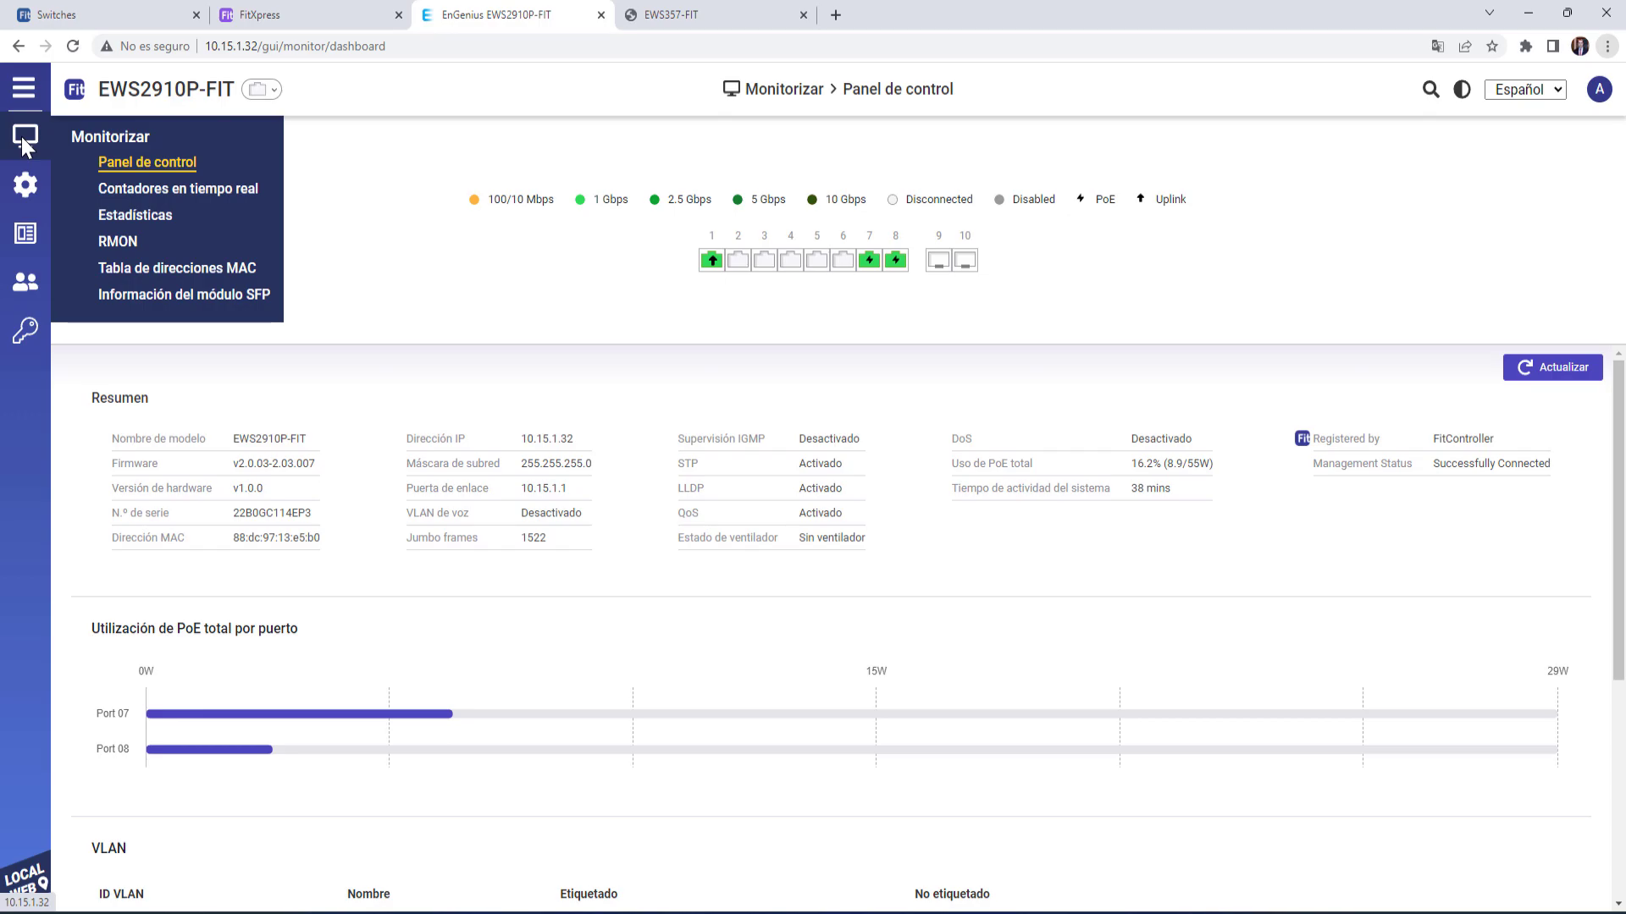
pyautogui.moveTo(27, 180)
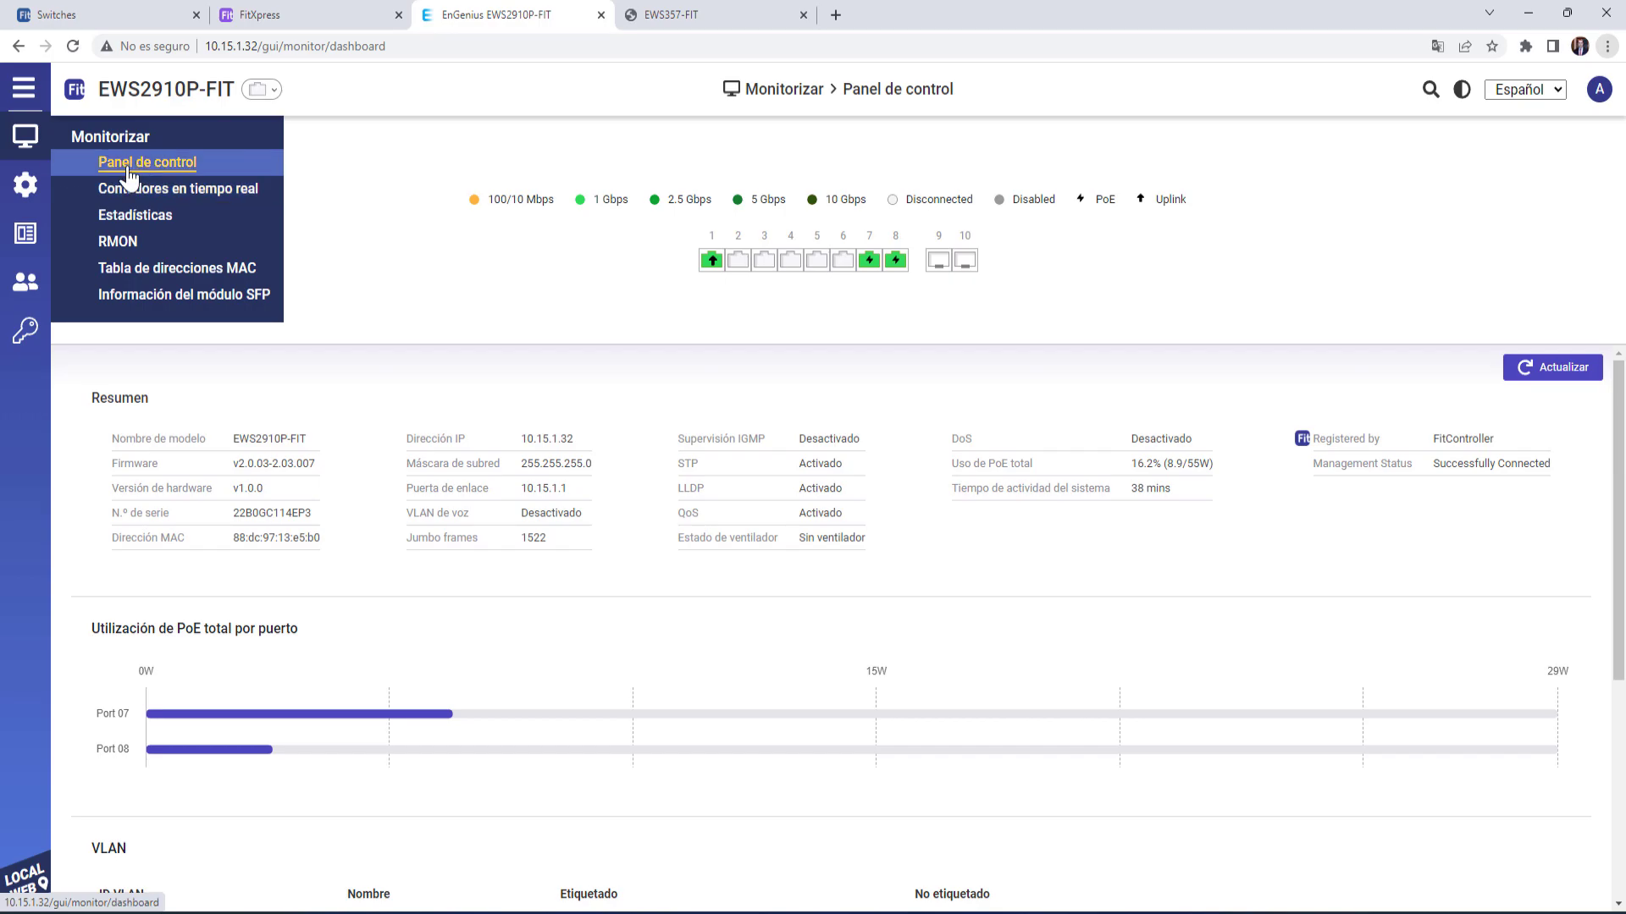
pyautogui.moveTo(25, 241)
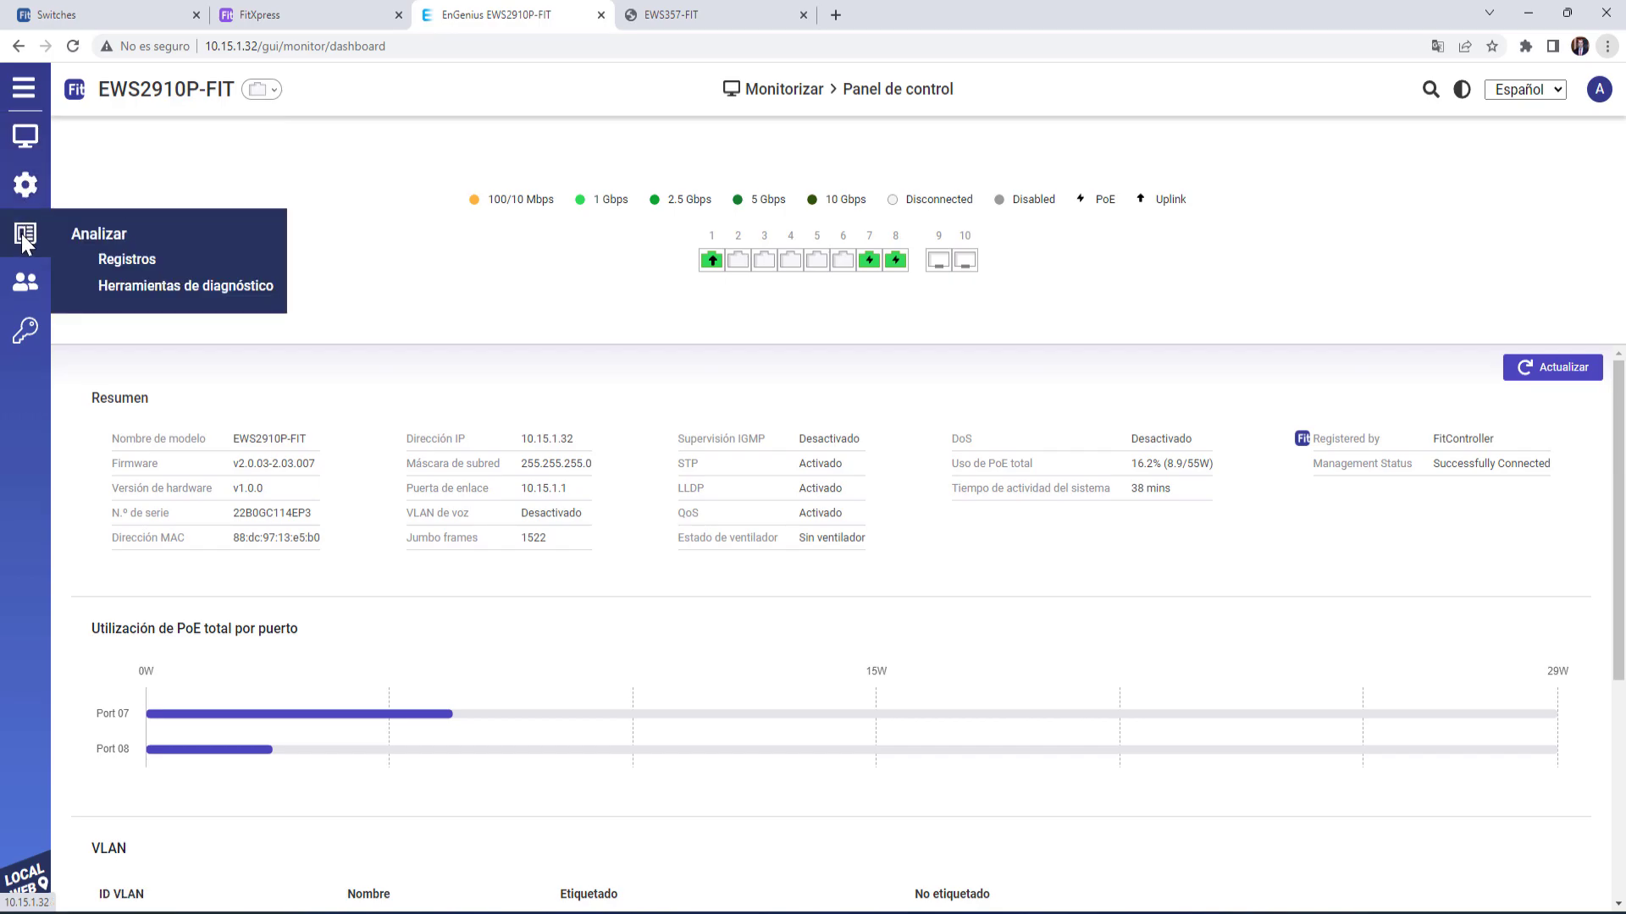
pyautogui.moveTo(27, 327)
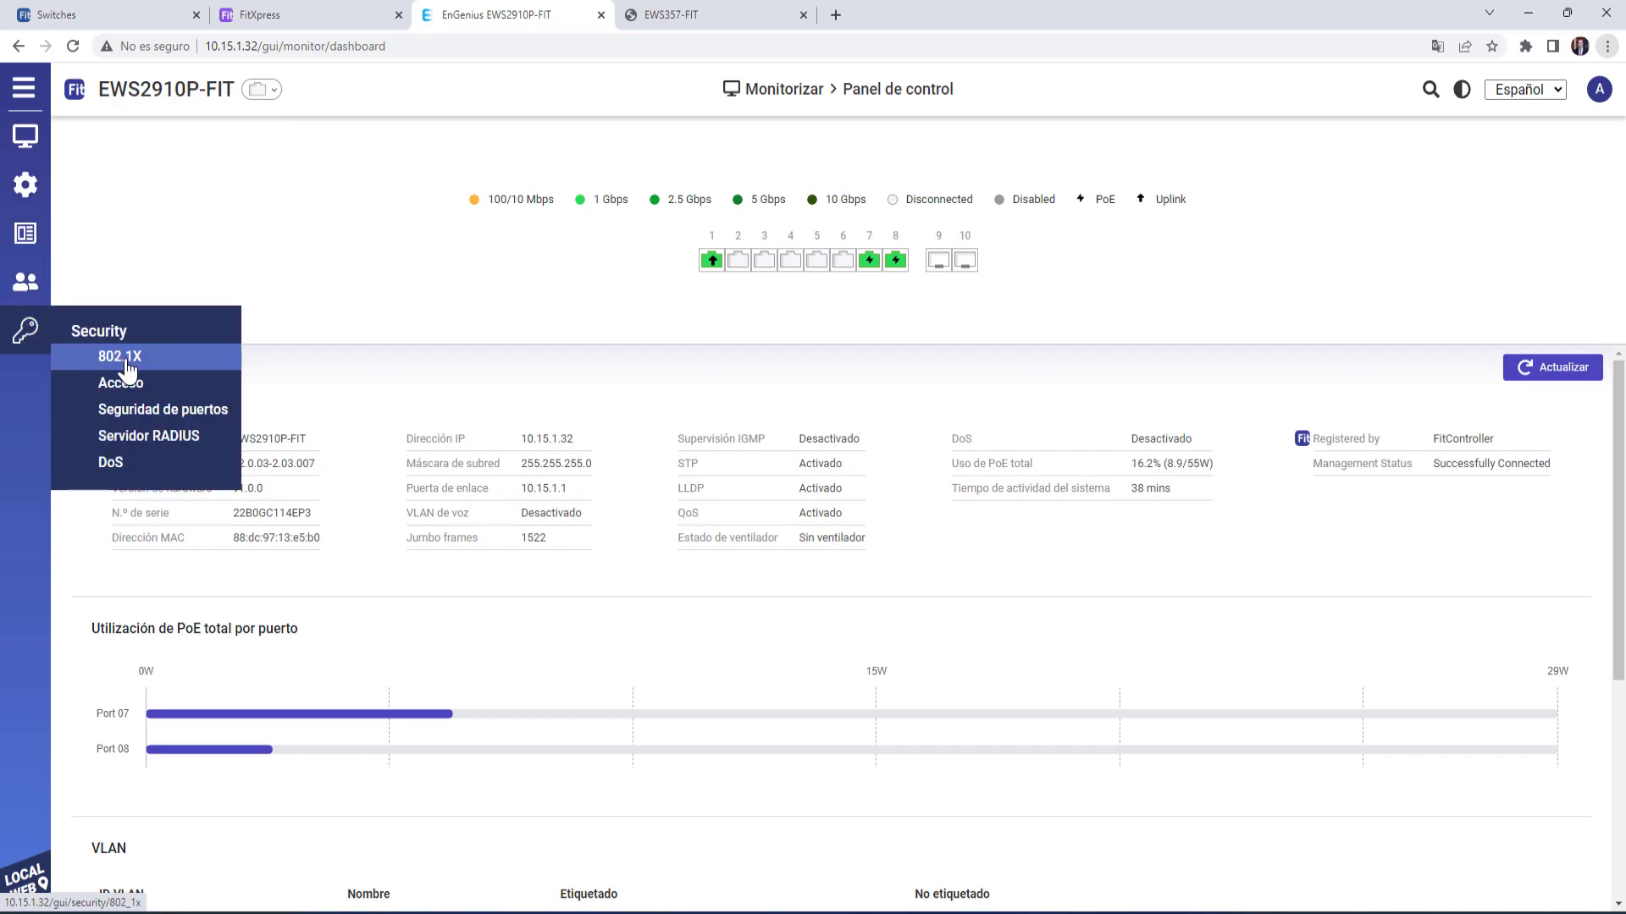
pyautogui.click(121, 366)
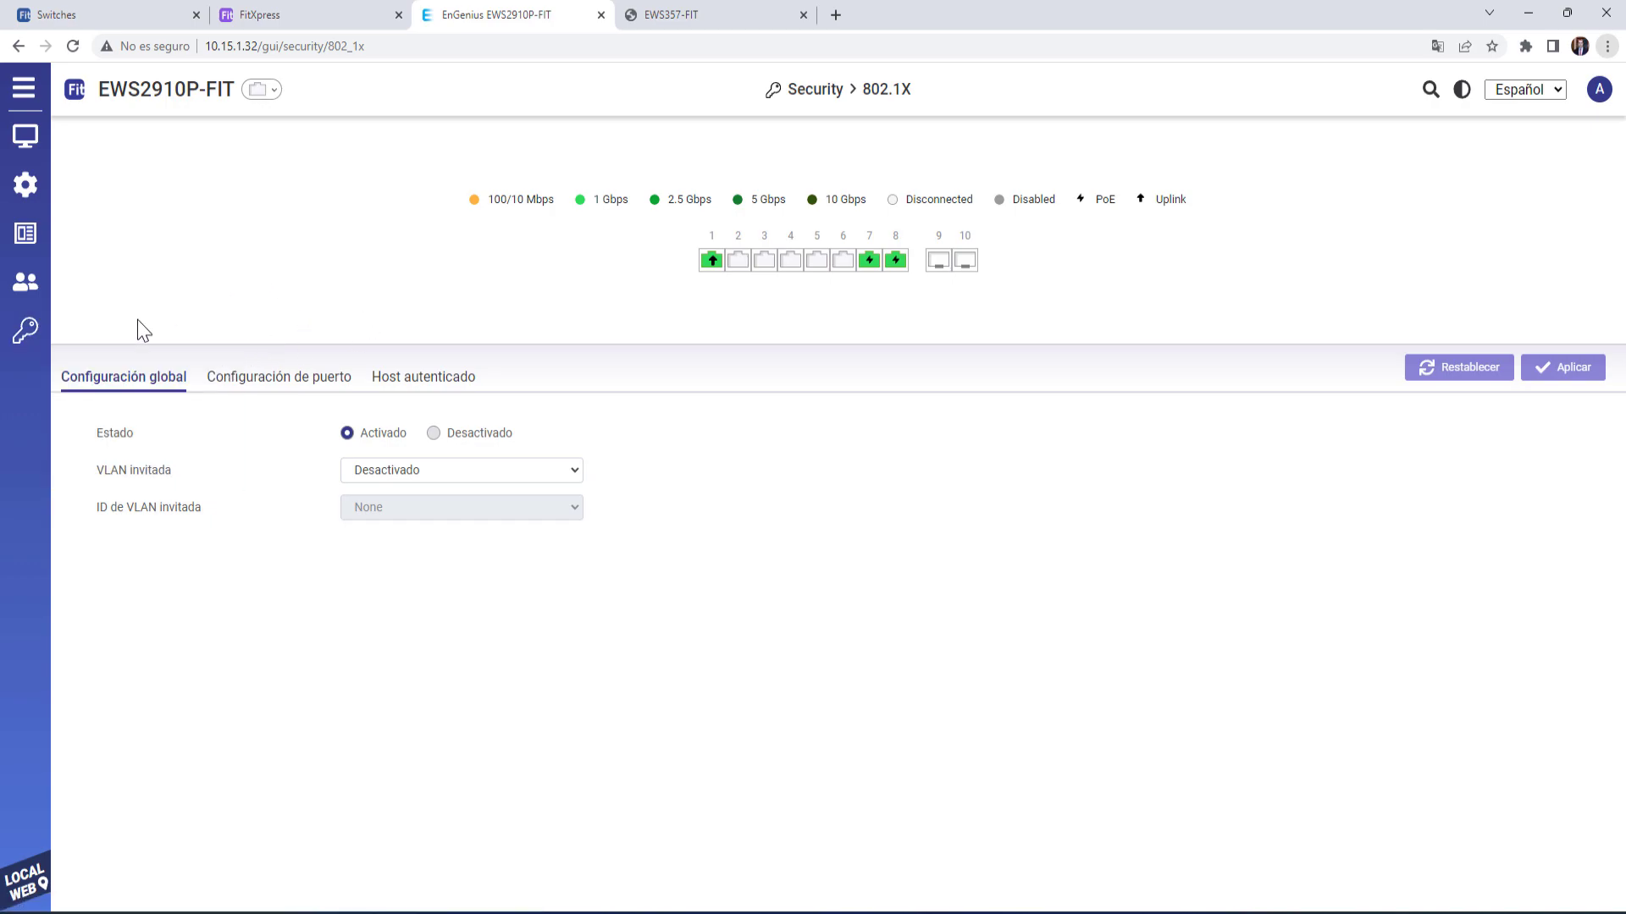
pyautogui.moveTo(27, 328)
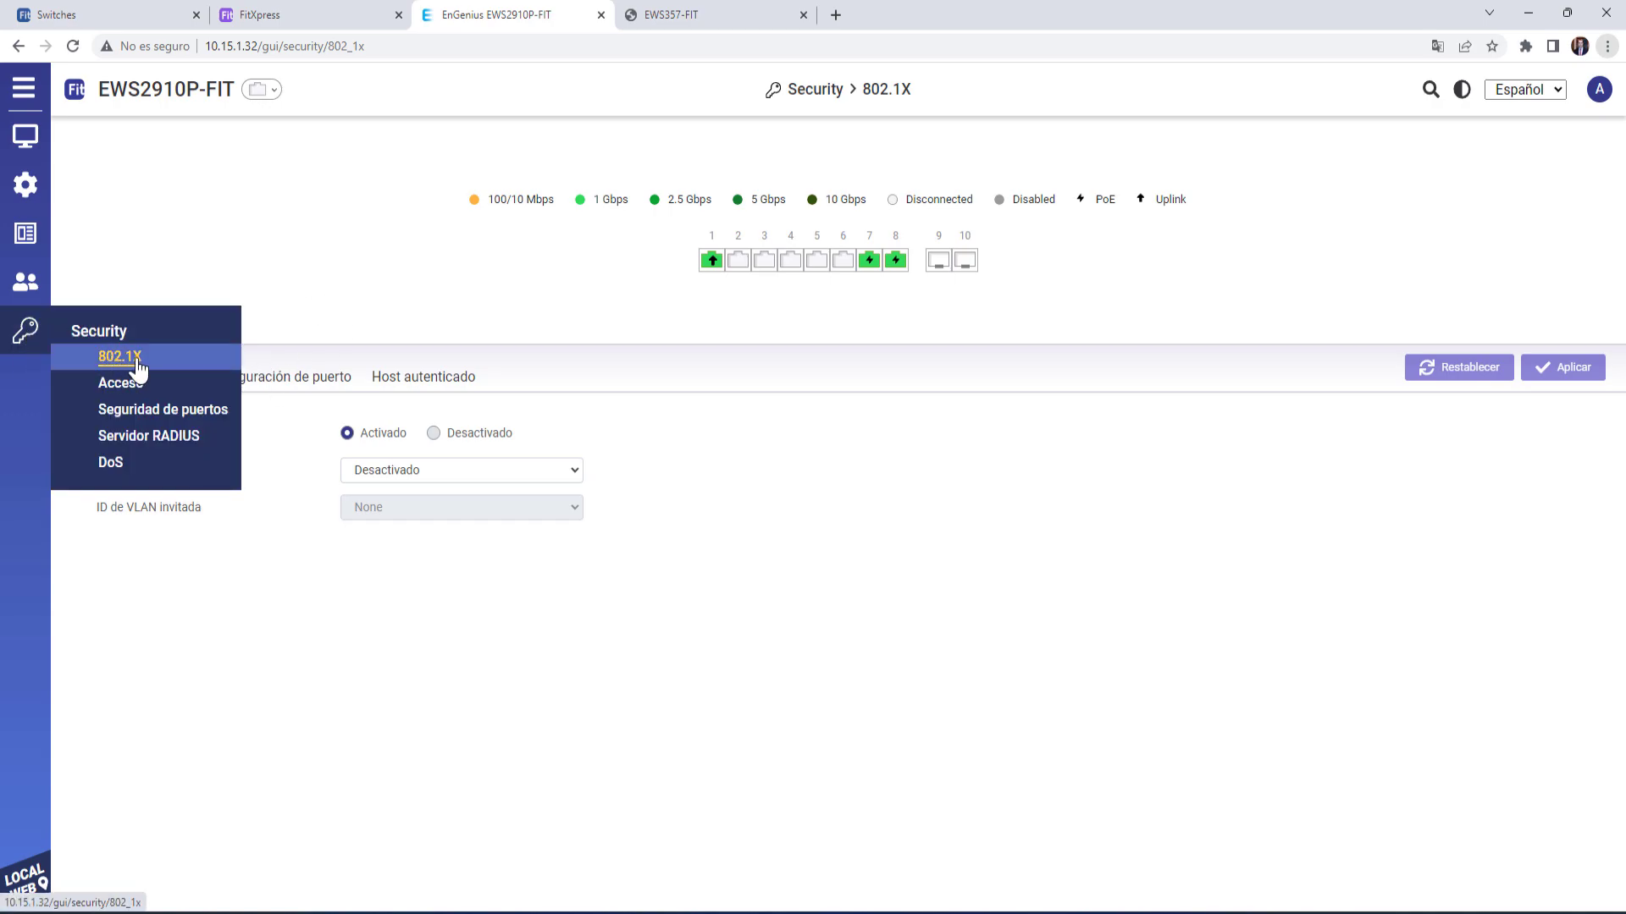
pyautogui.click(125, 387)
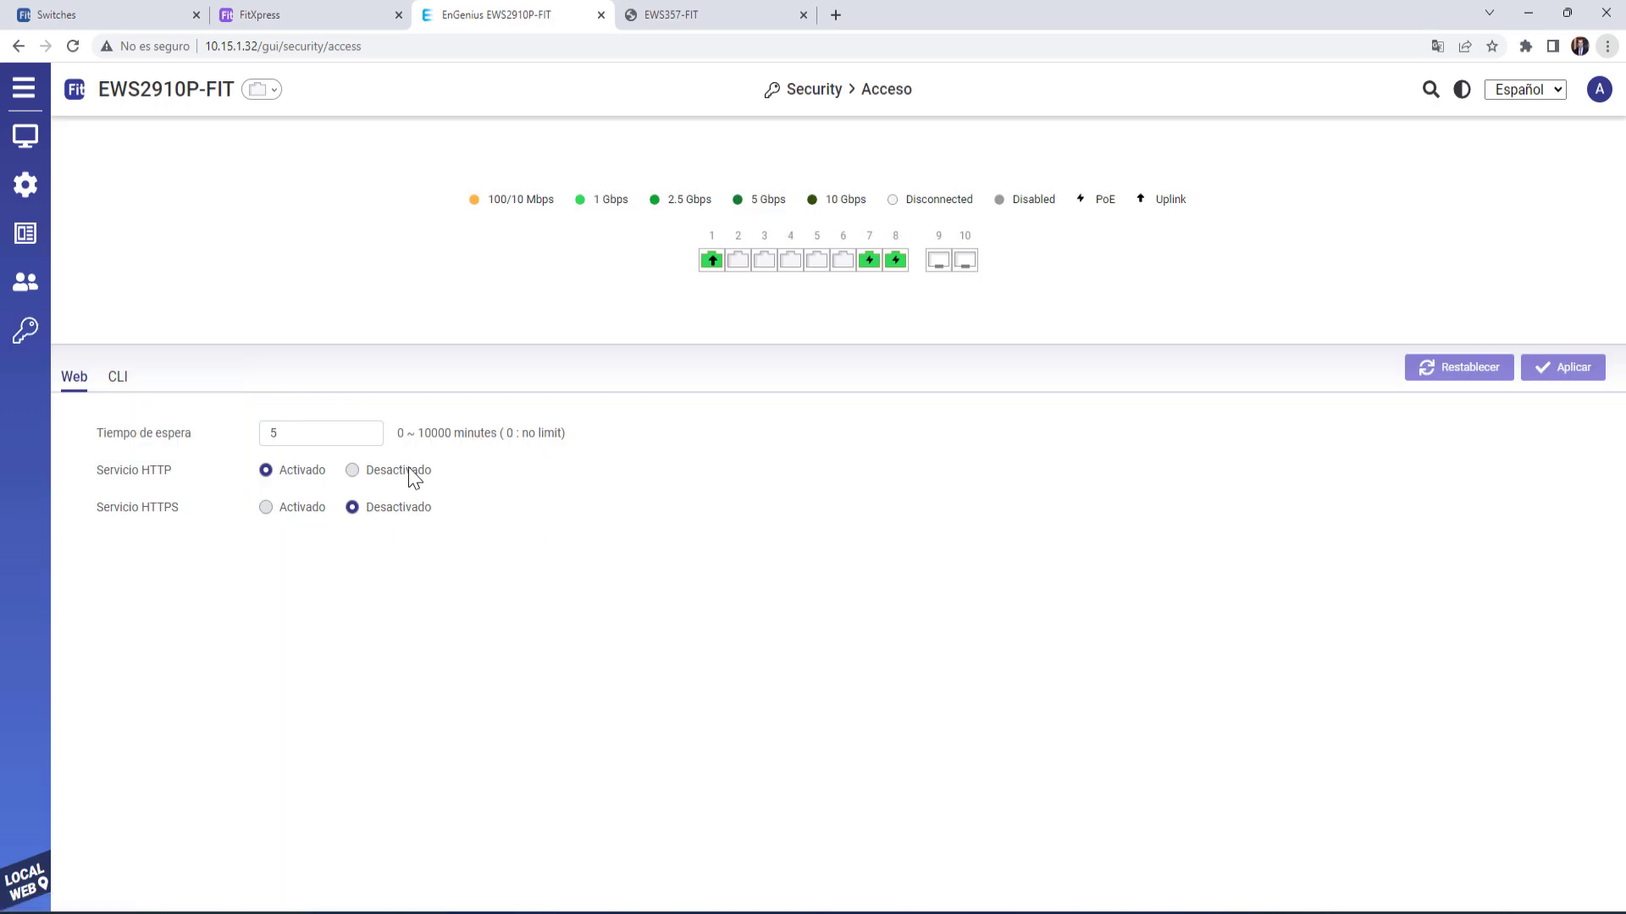
pyautogui.click(118, 379)
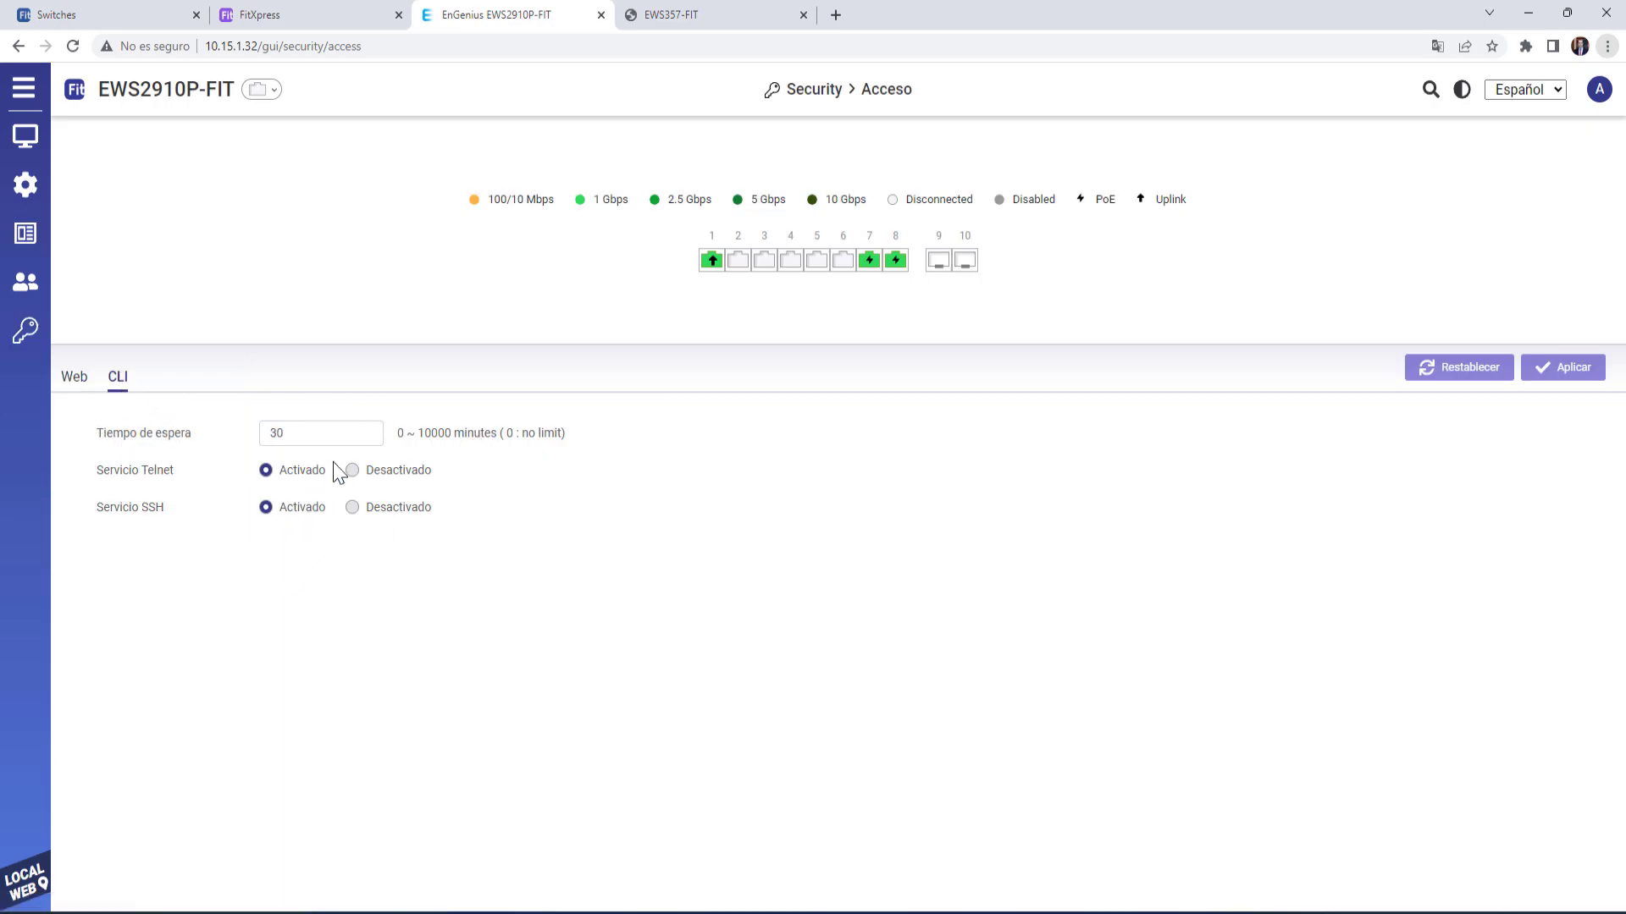
pyautogui.moveTo(34, 338)
pyautogui.click(165, 410)
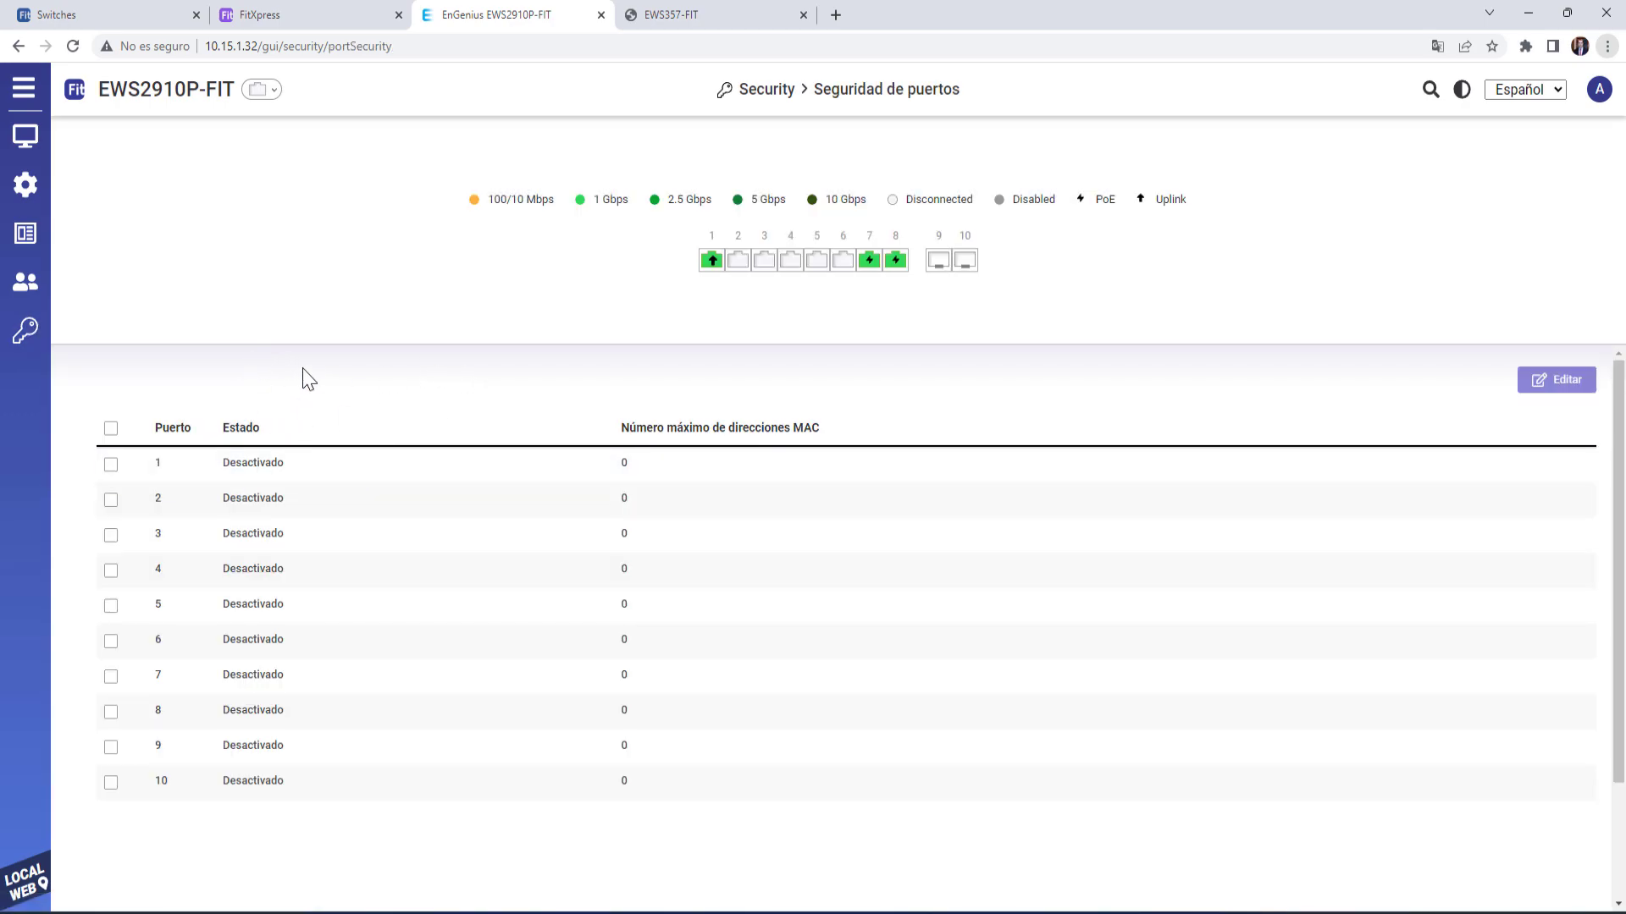
pyautogui.moveTo(32, 333)
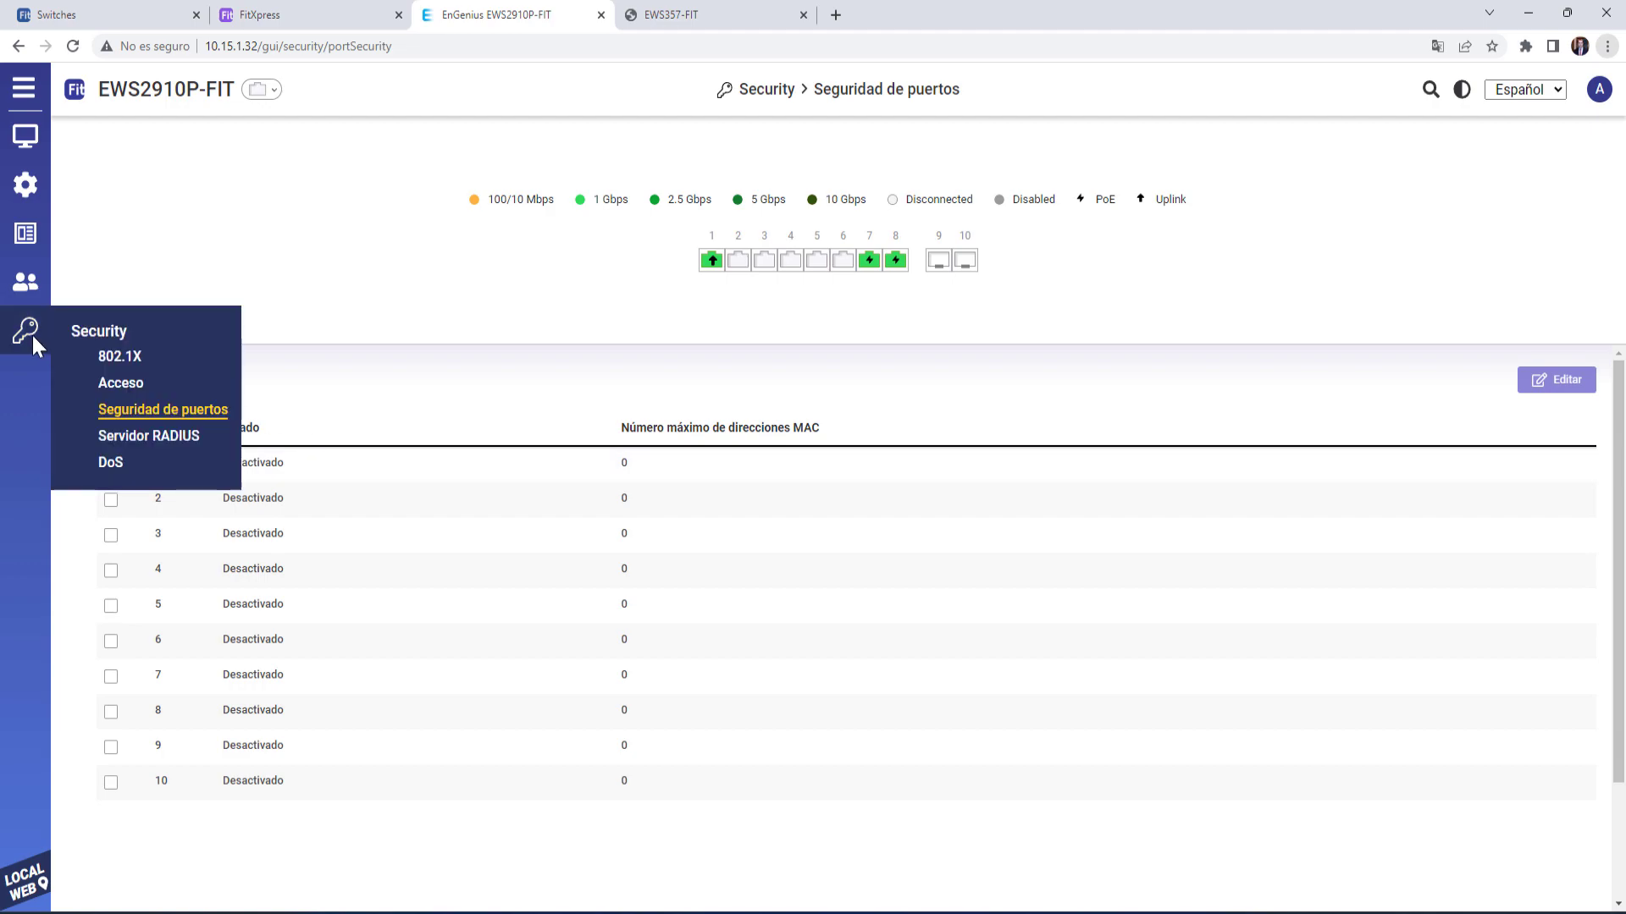
pyautogui.click(144, 436)
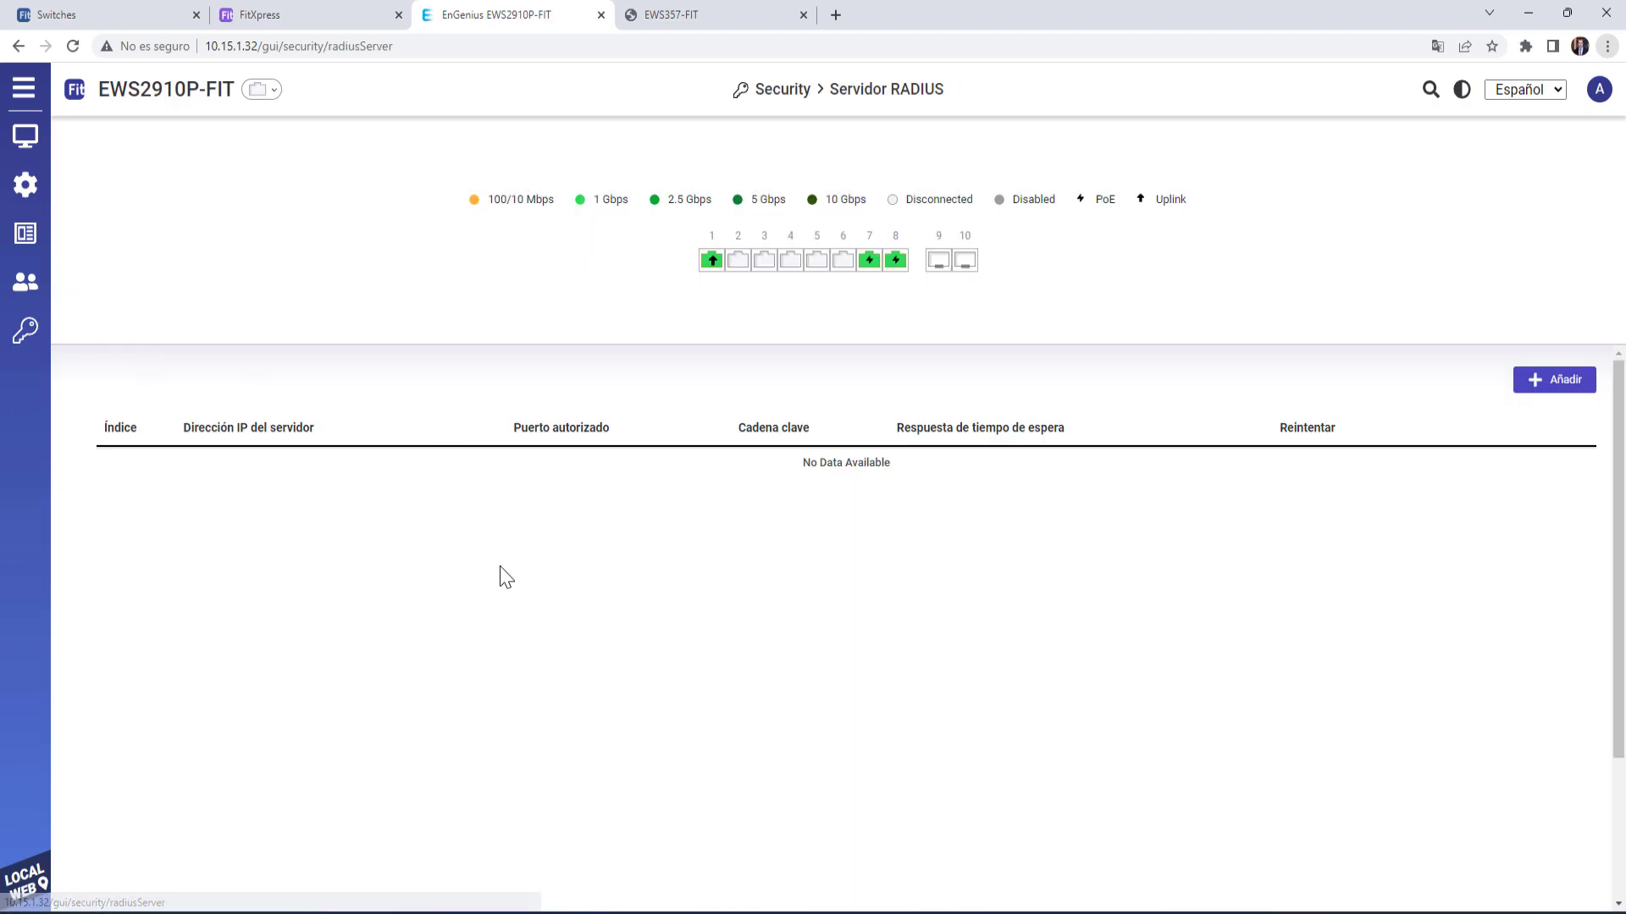
pyautogui.moveTo(30, 326)
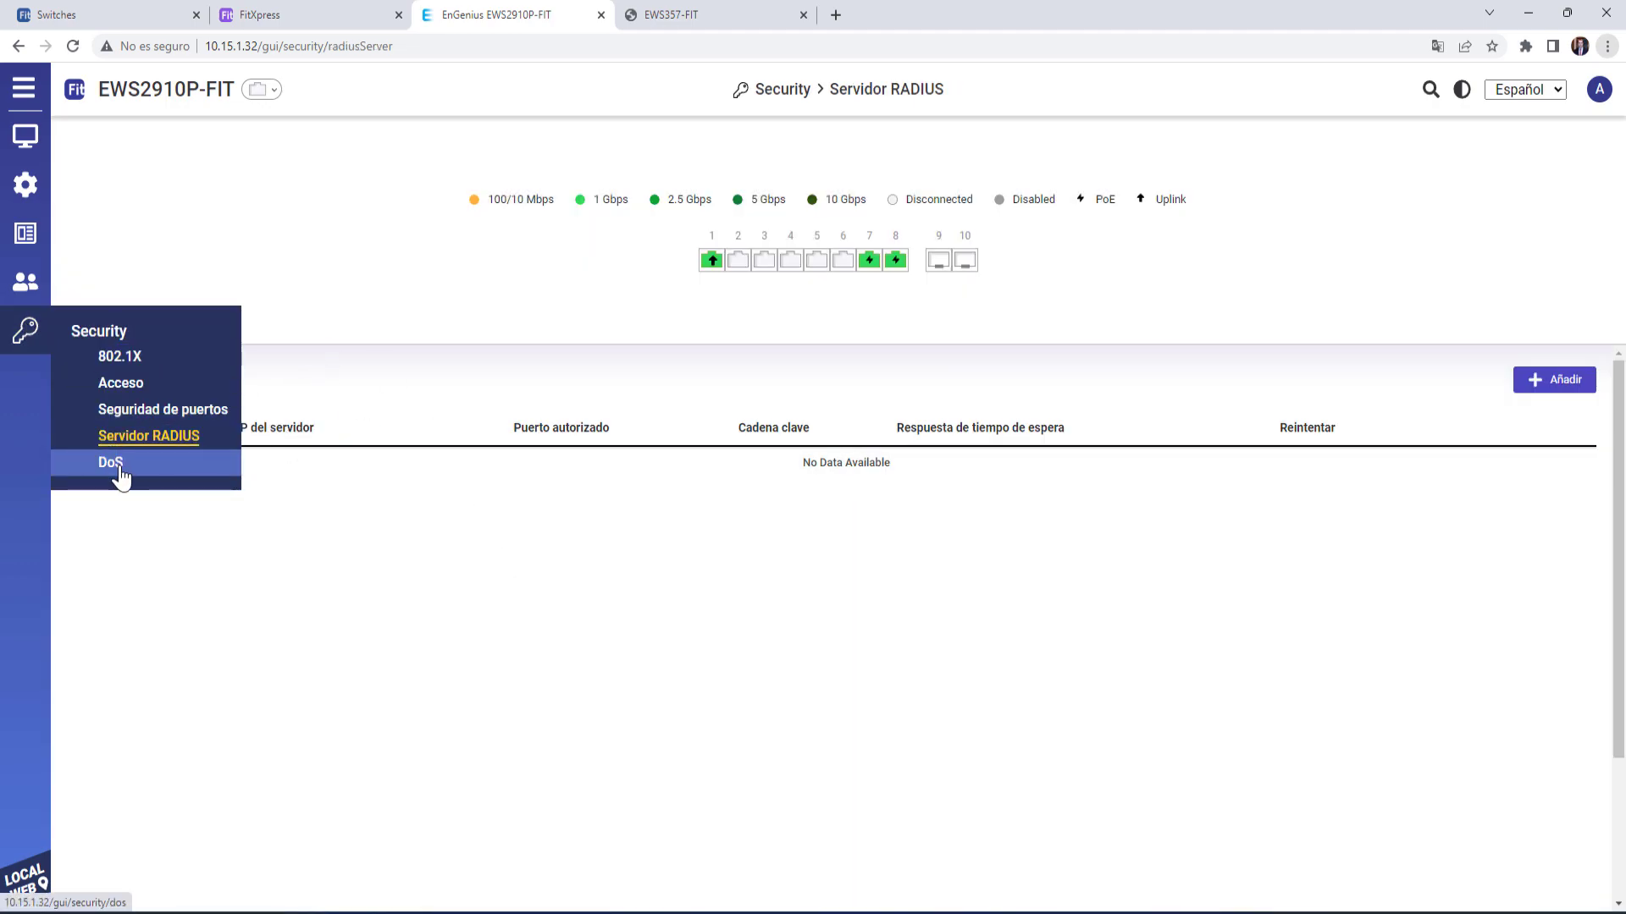
pyautogui.click(118, 471)
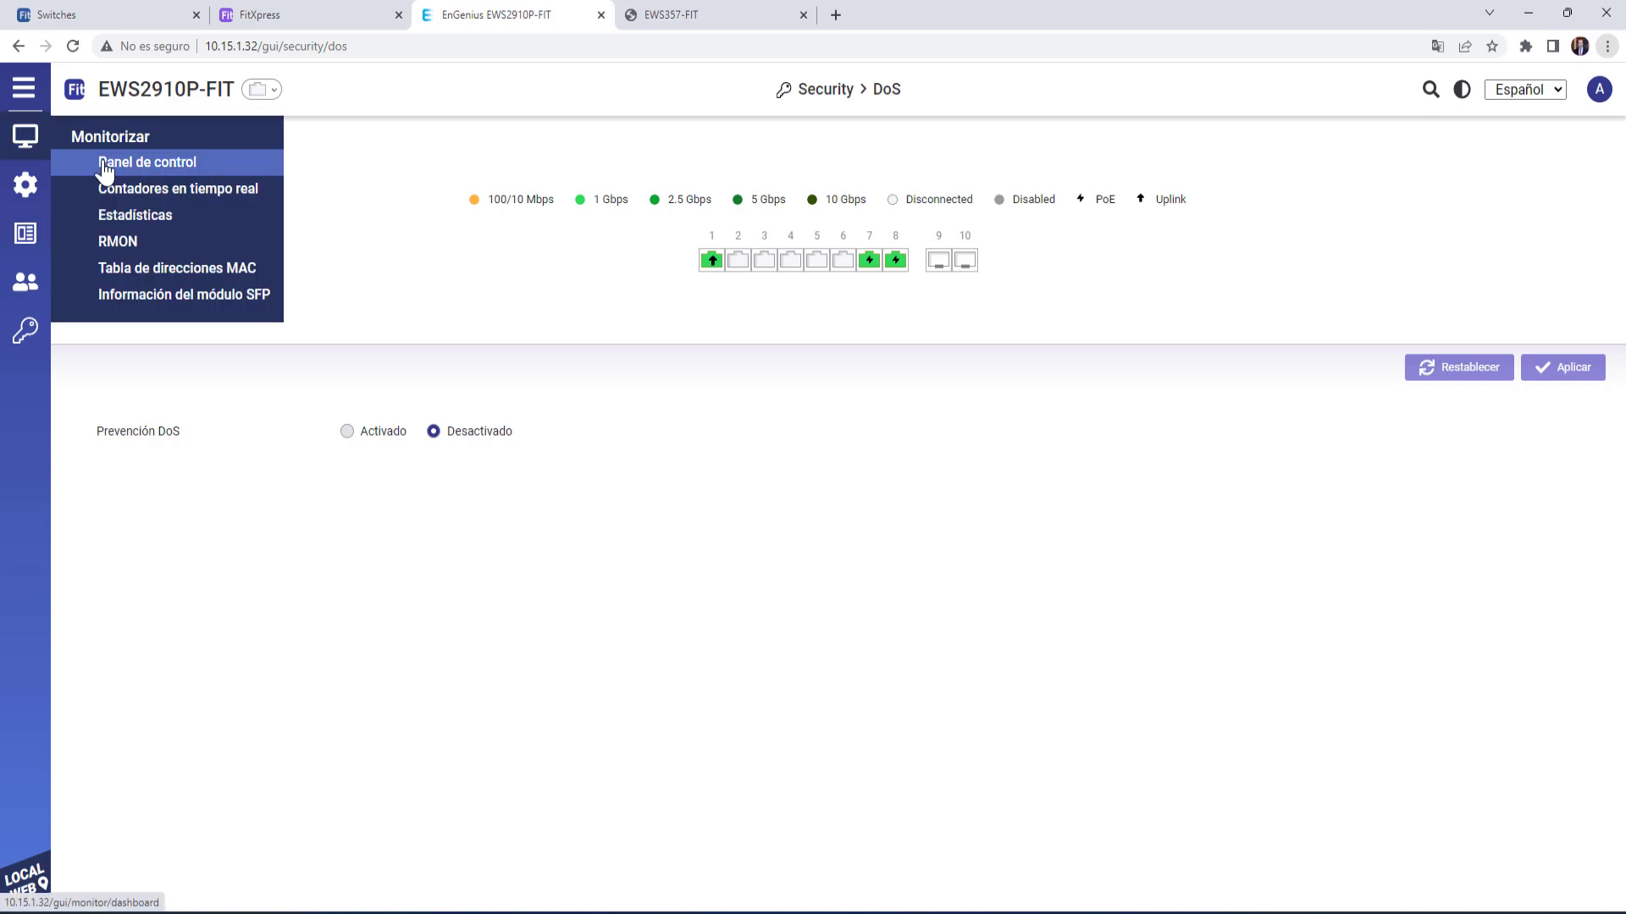
pyautogui.click(103, 162)
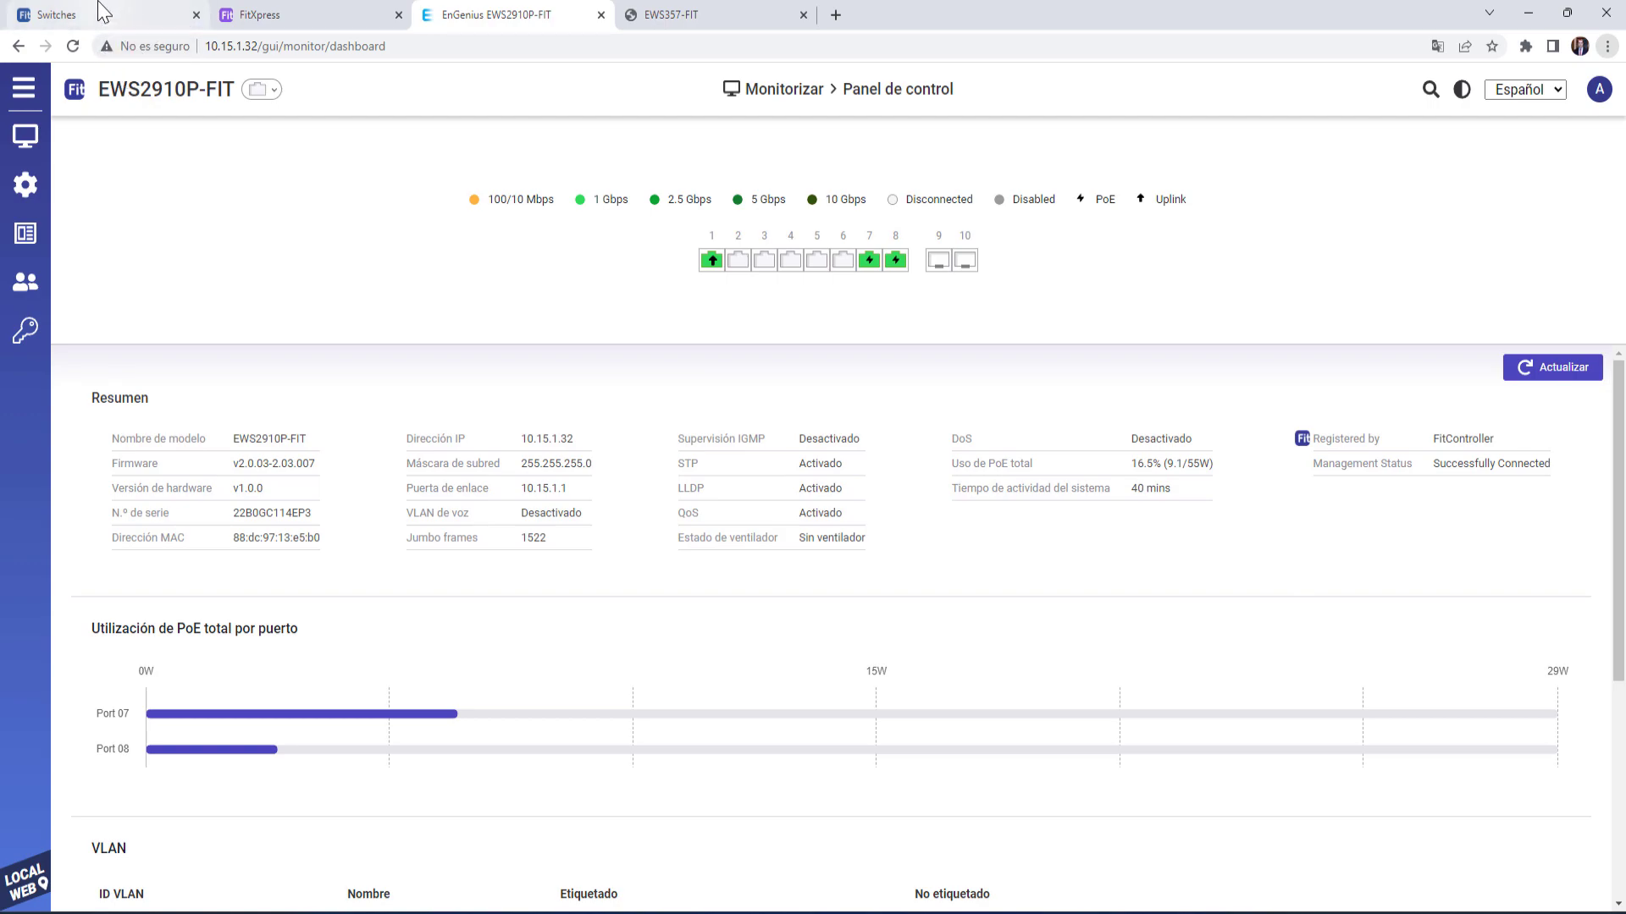
# - Log in to the EWS357-FIT access point with its credentials, declining Chrome's password prompts
pyautogui.click(703, 15)
pyautogui.click(839, 369)
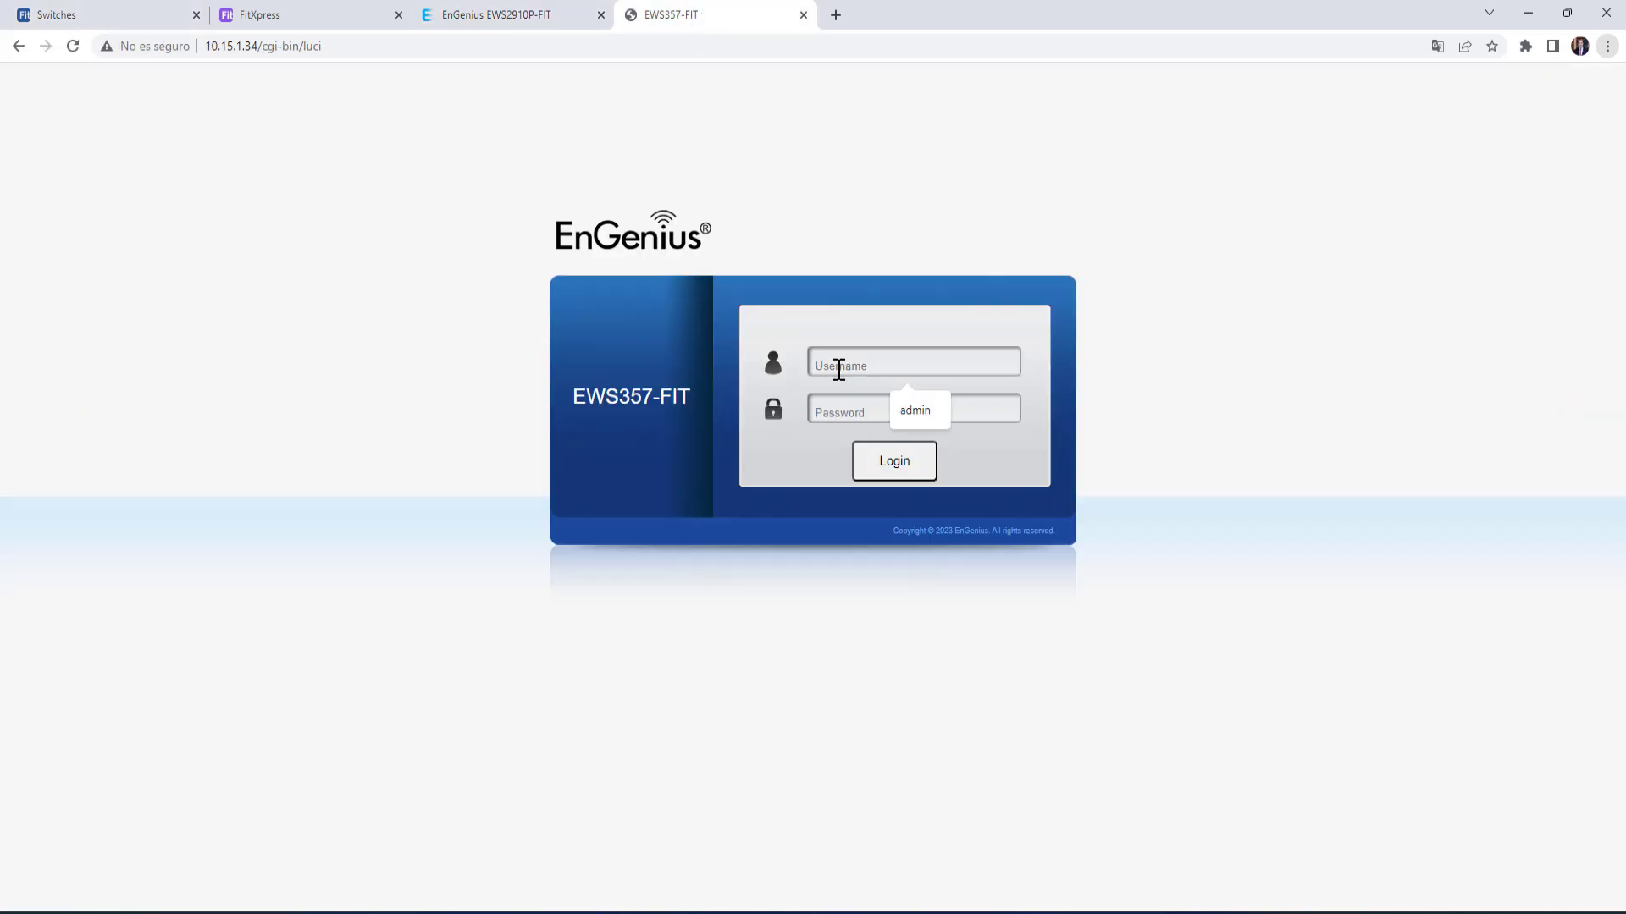
pyautogui.write('admin')
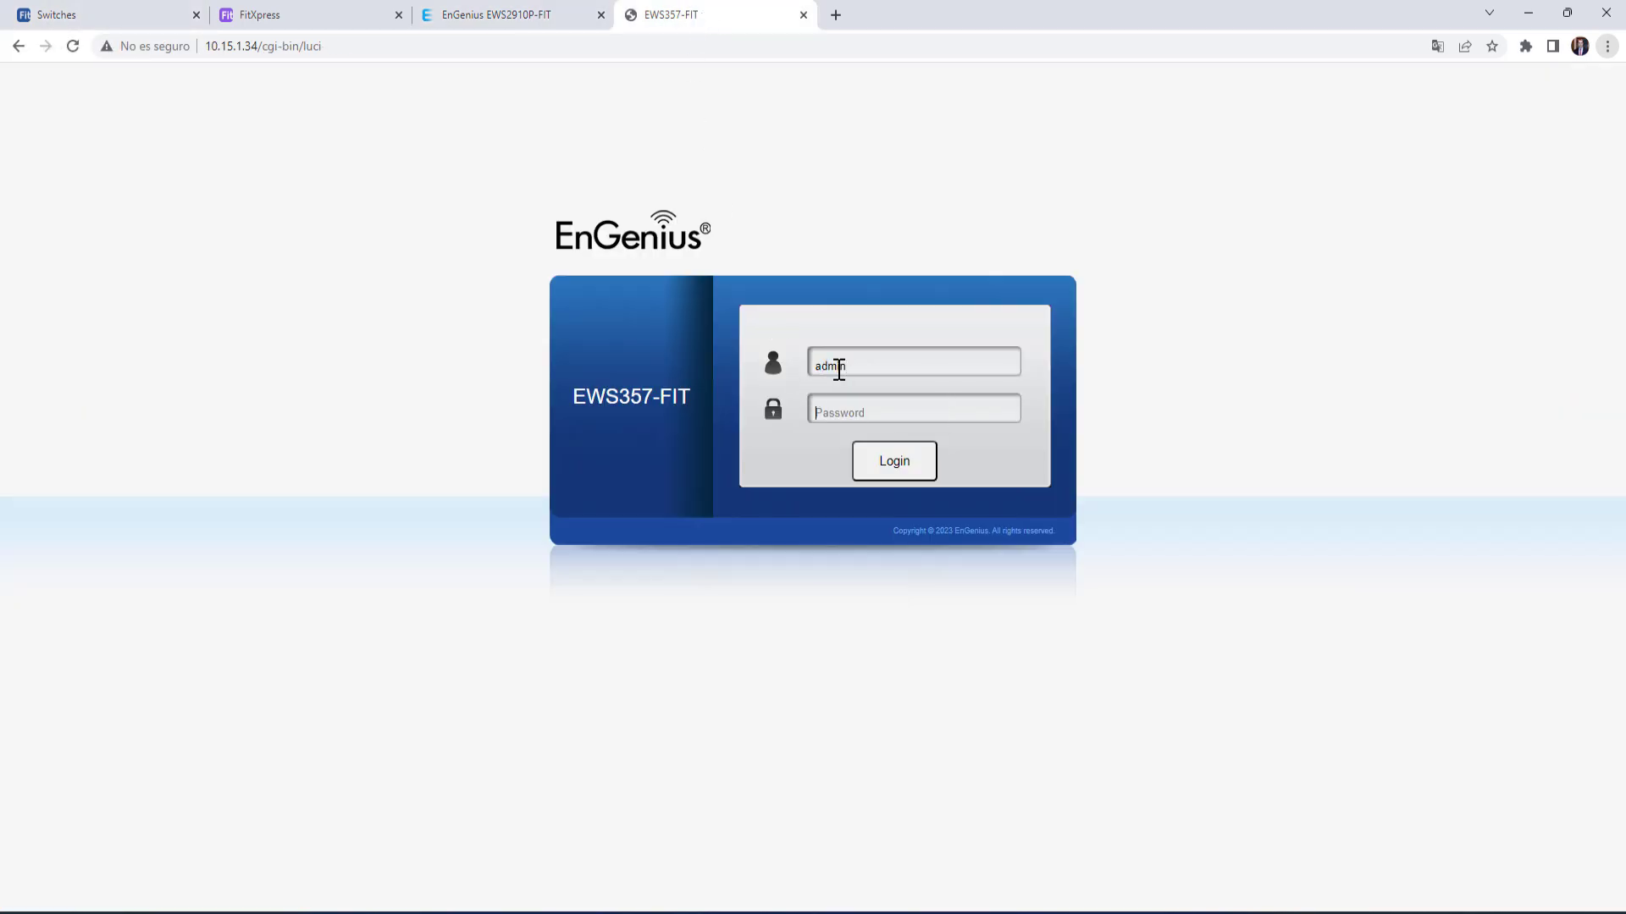
pyautogui.write('adm')
pyautogui.click(899, 469)
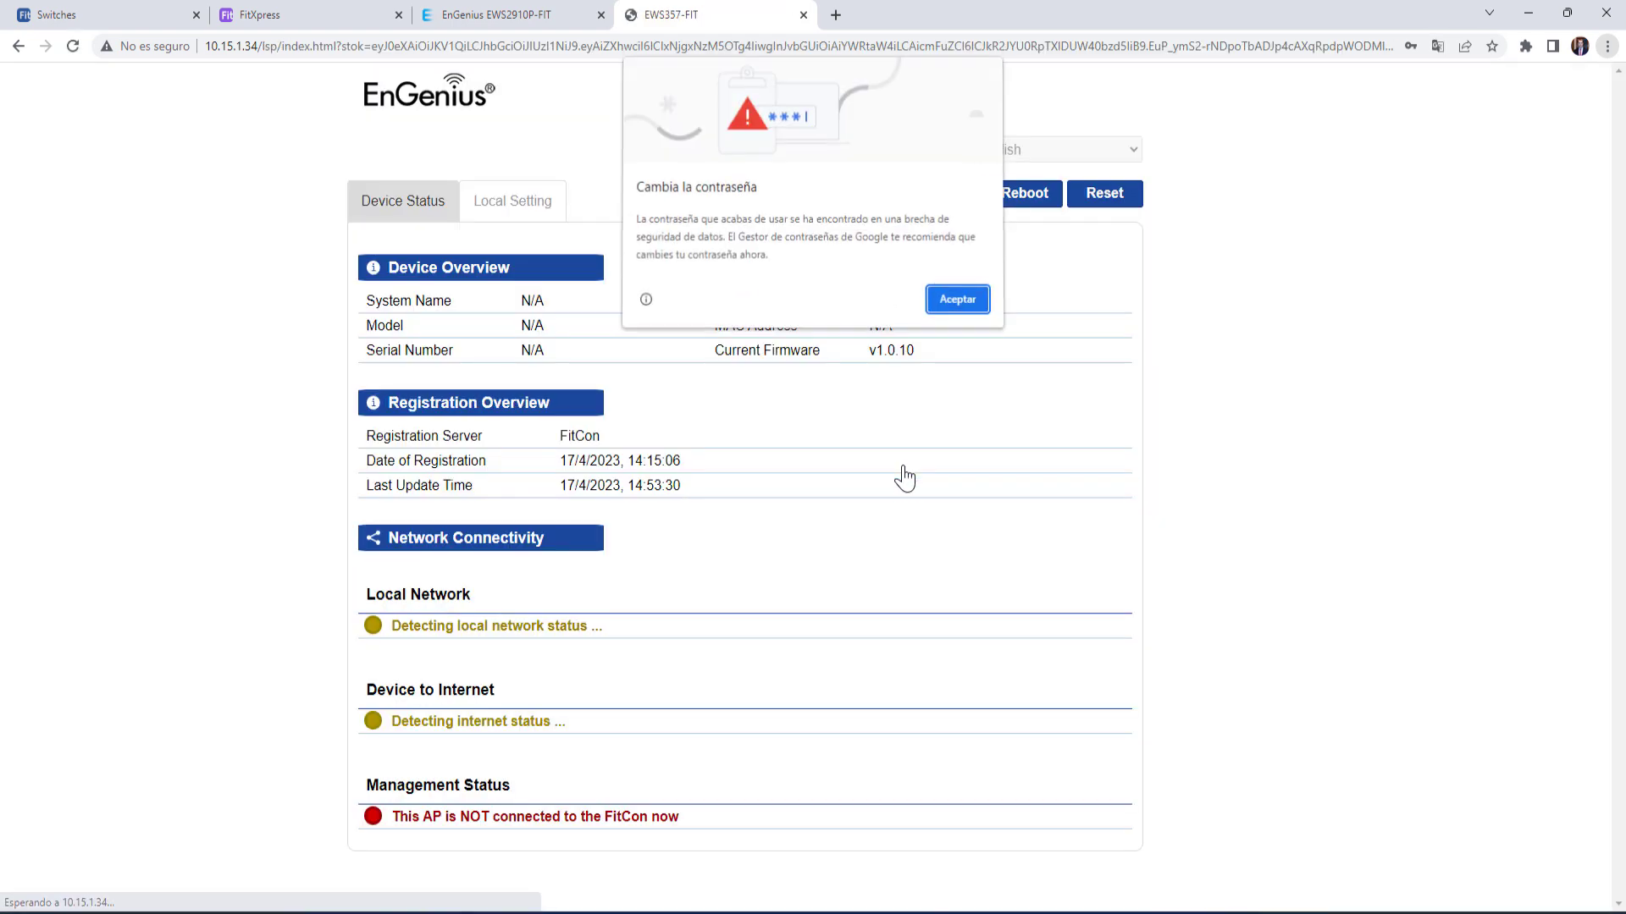
pyautogui.click(958, 299)
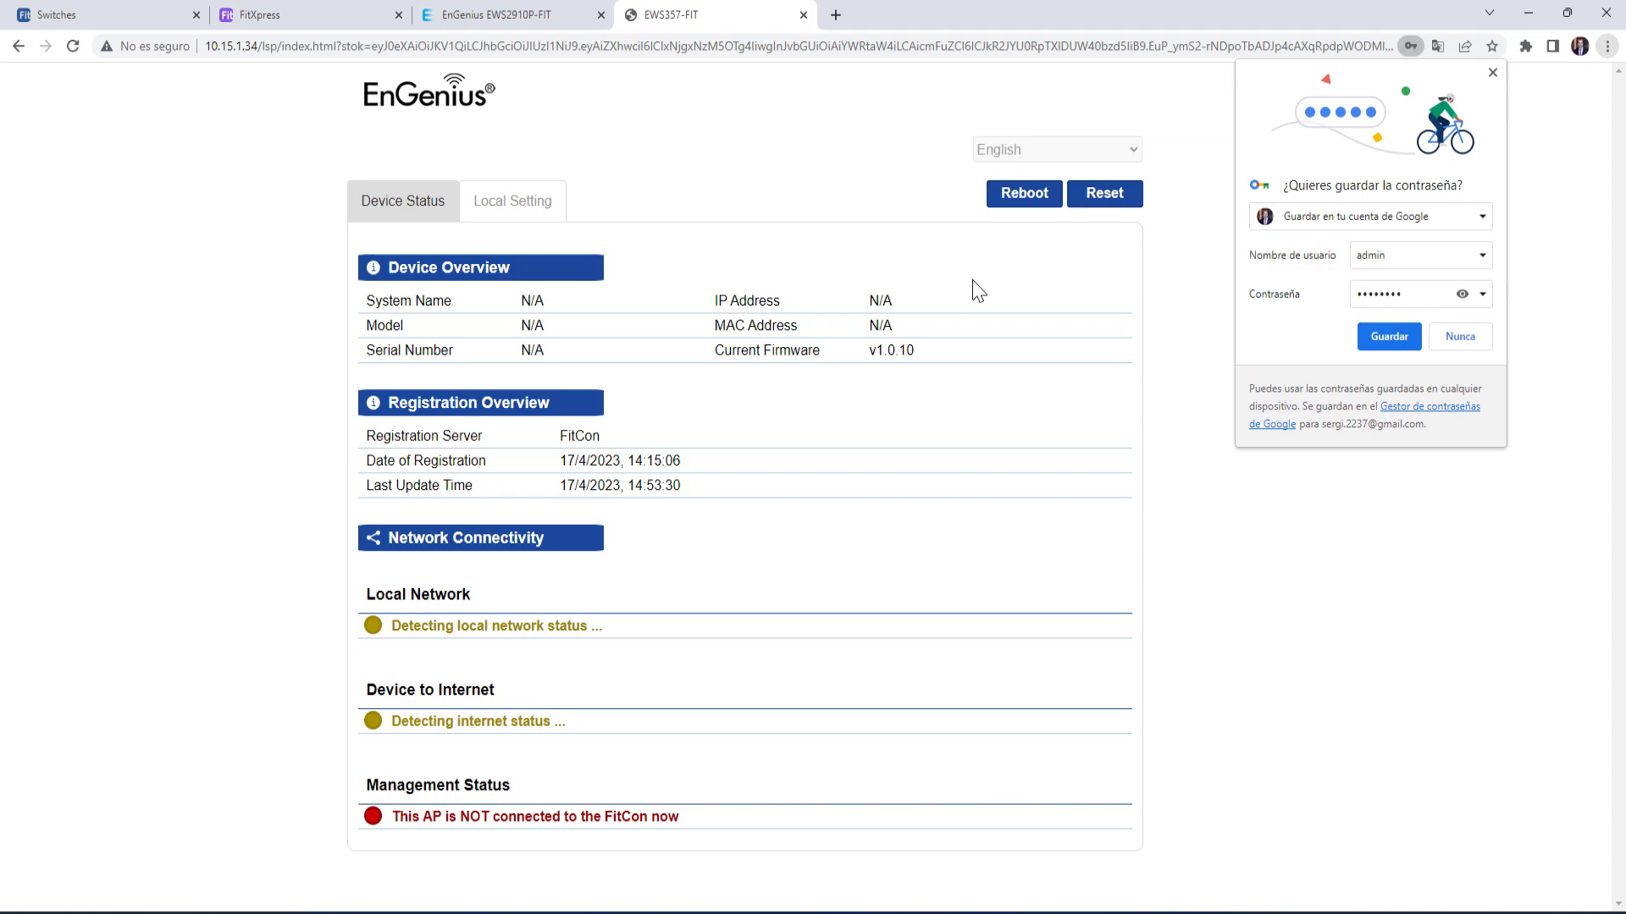
pyautogui.click(1460, 340)
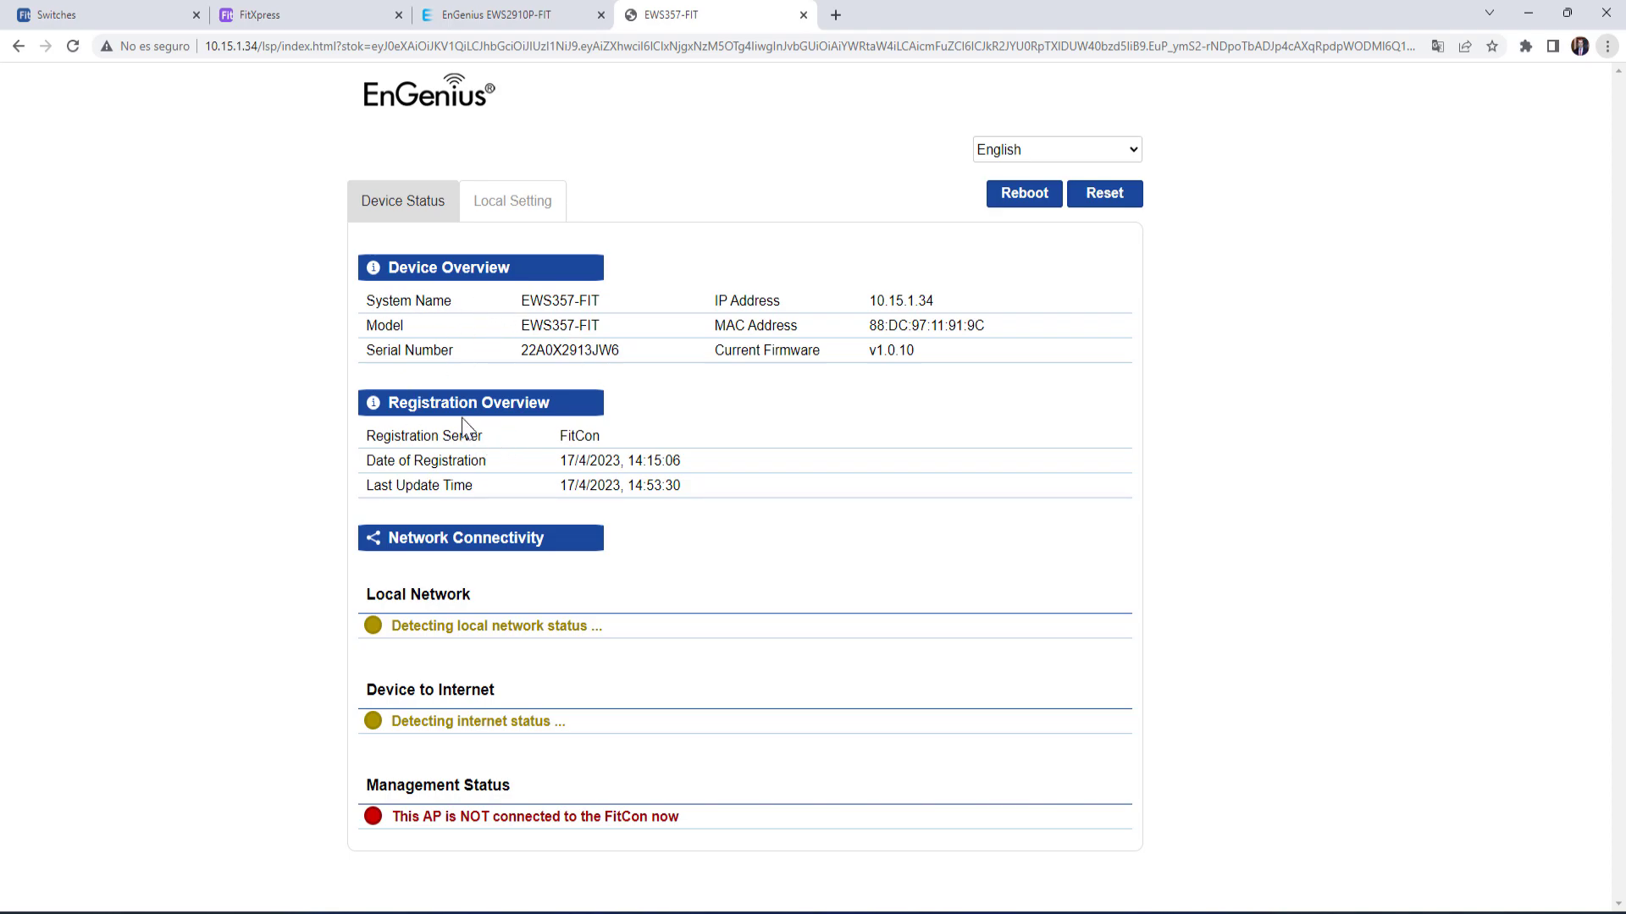
pyautogui.moveTo(398, 298); pyautogui.dragTo(951, 357)
pyautogui.click(950, 357)
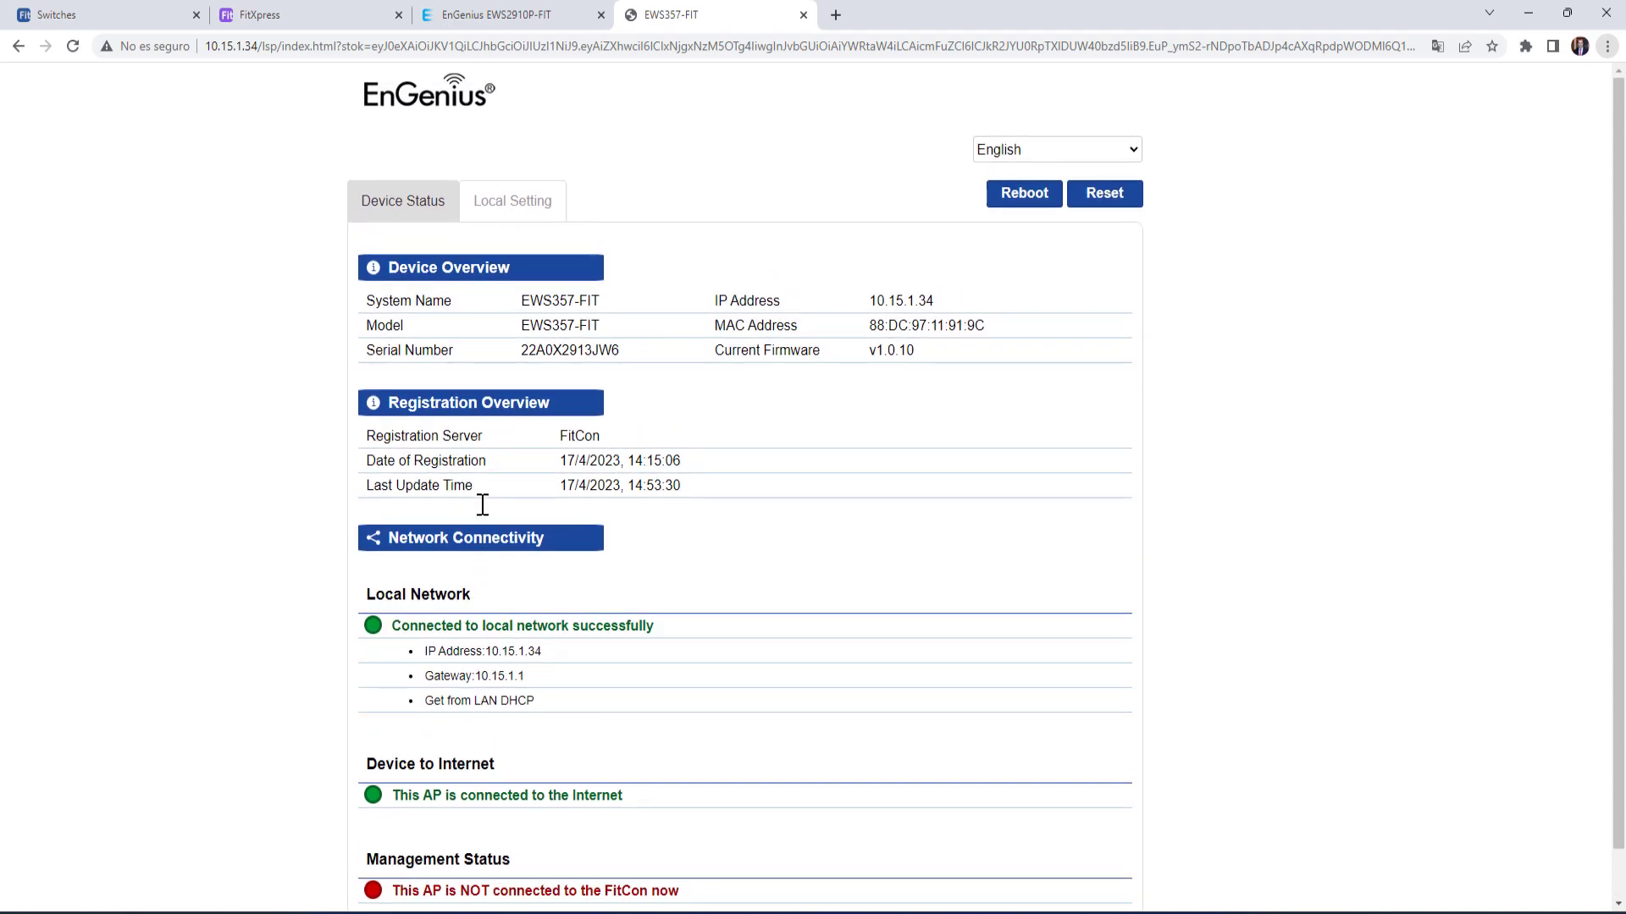
pyautogui.click(523, 210)
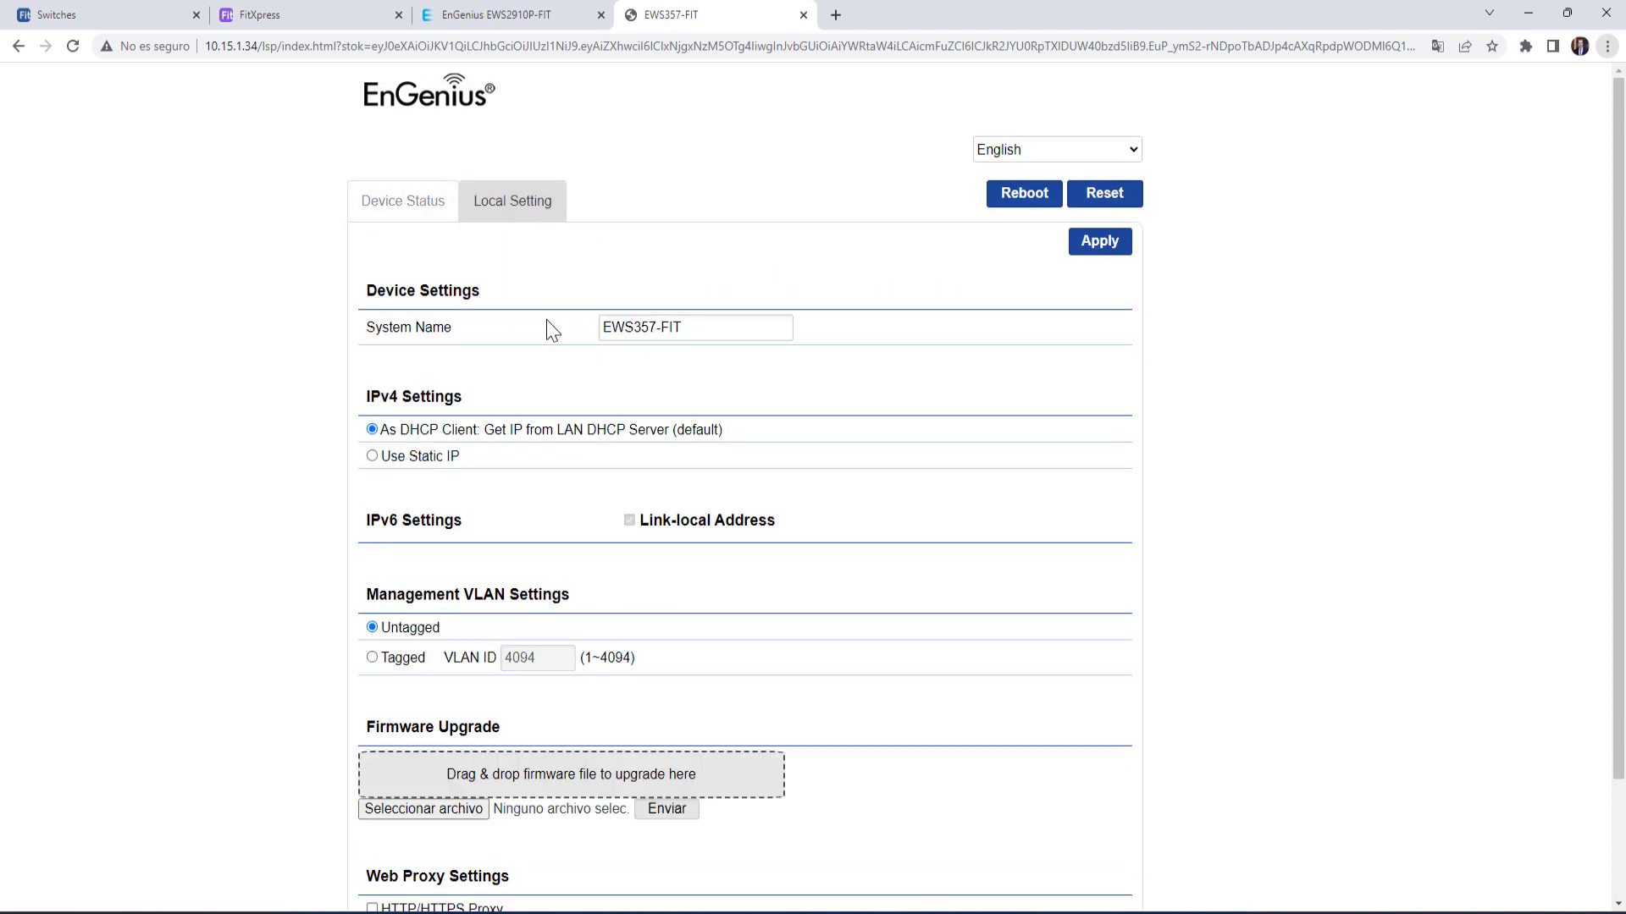
pyautogui.scroll(-2, 534, 389)
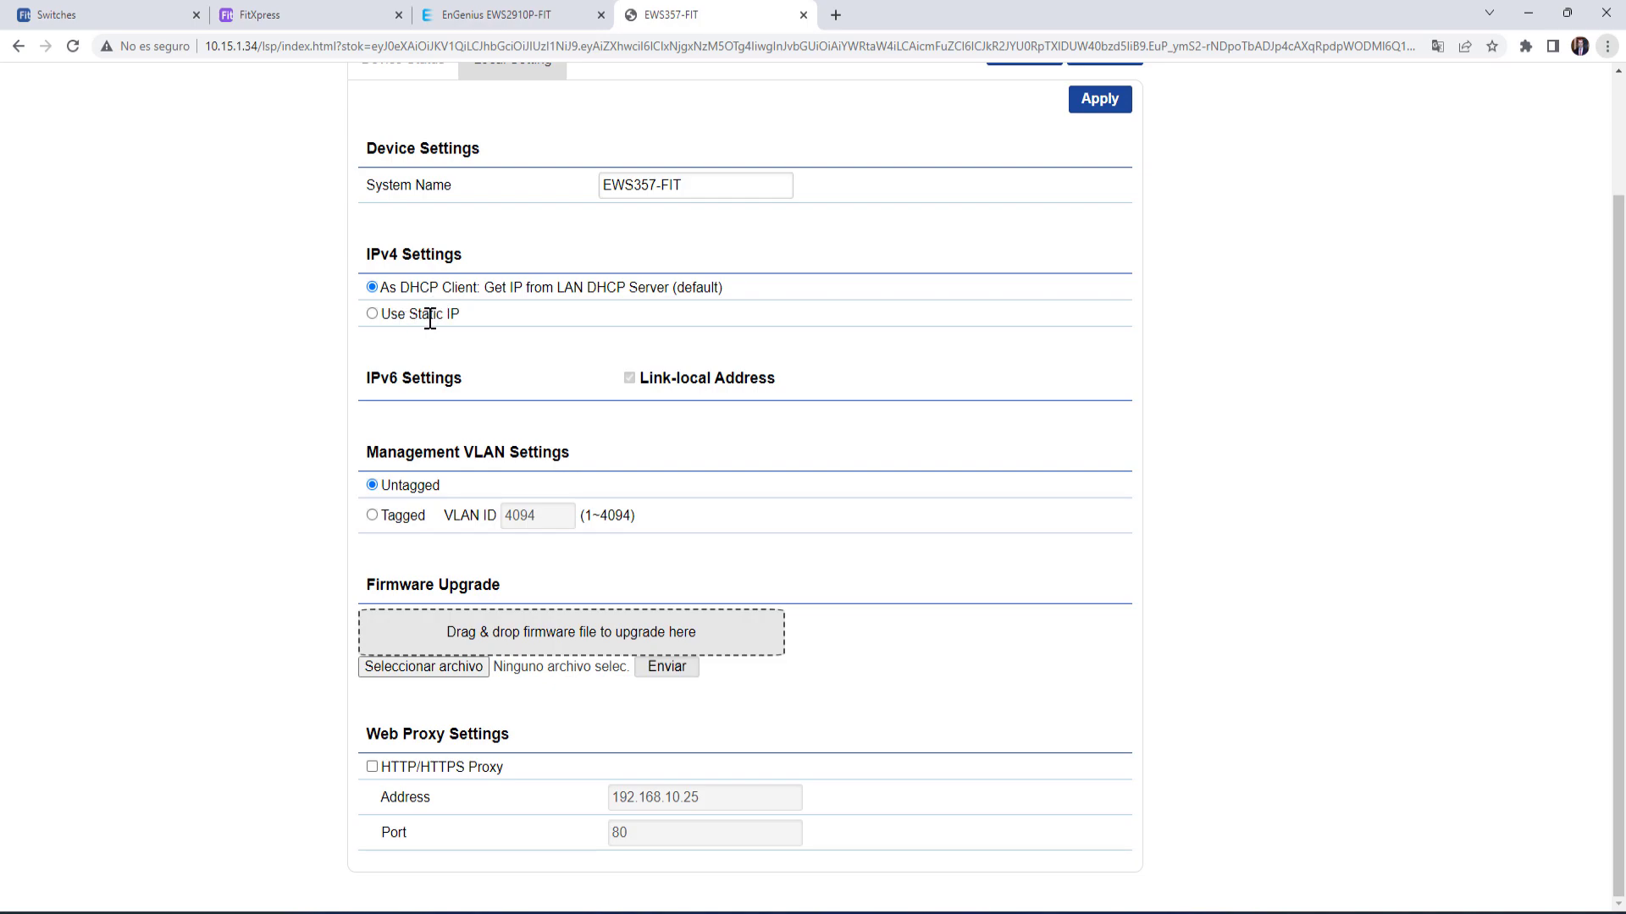
pyautogui.click(372, 516)
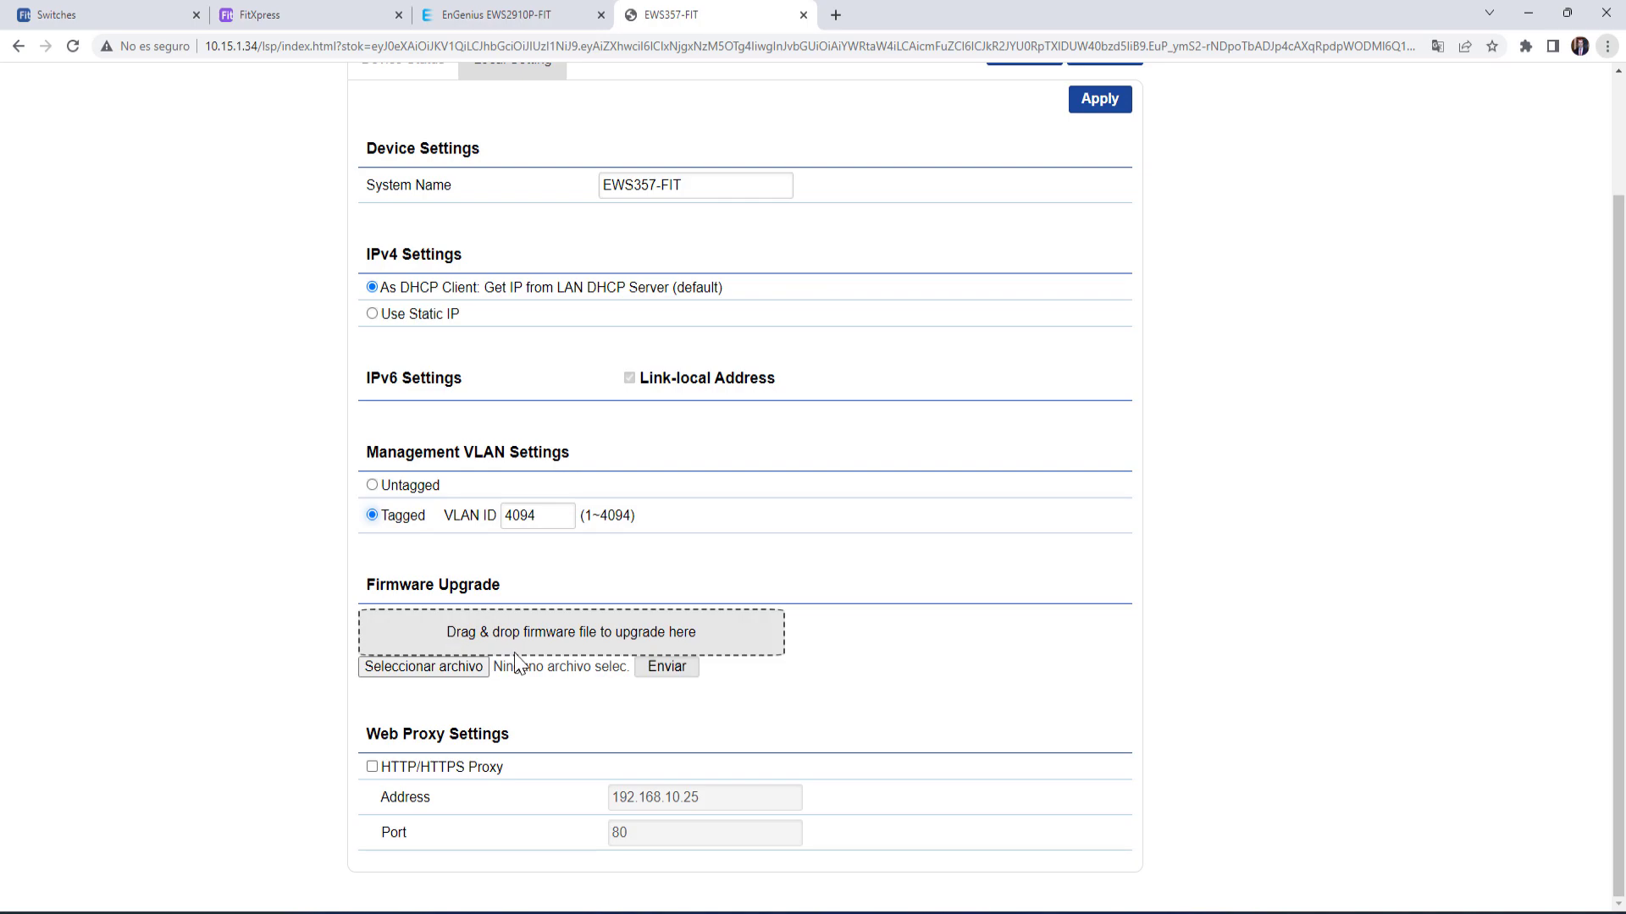
pyautogui.scroll(2, 521, 651)
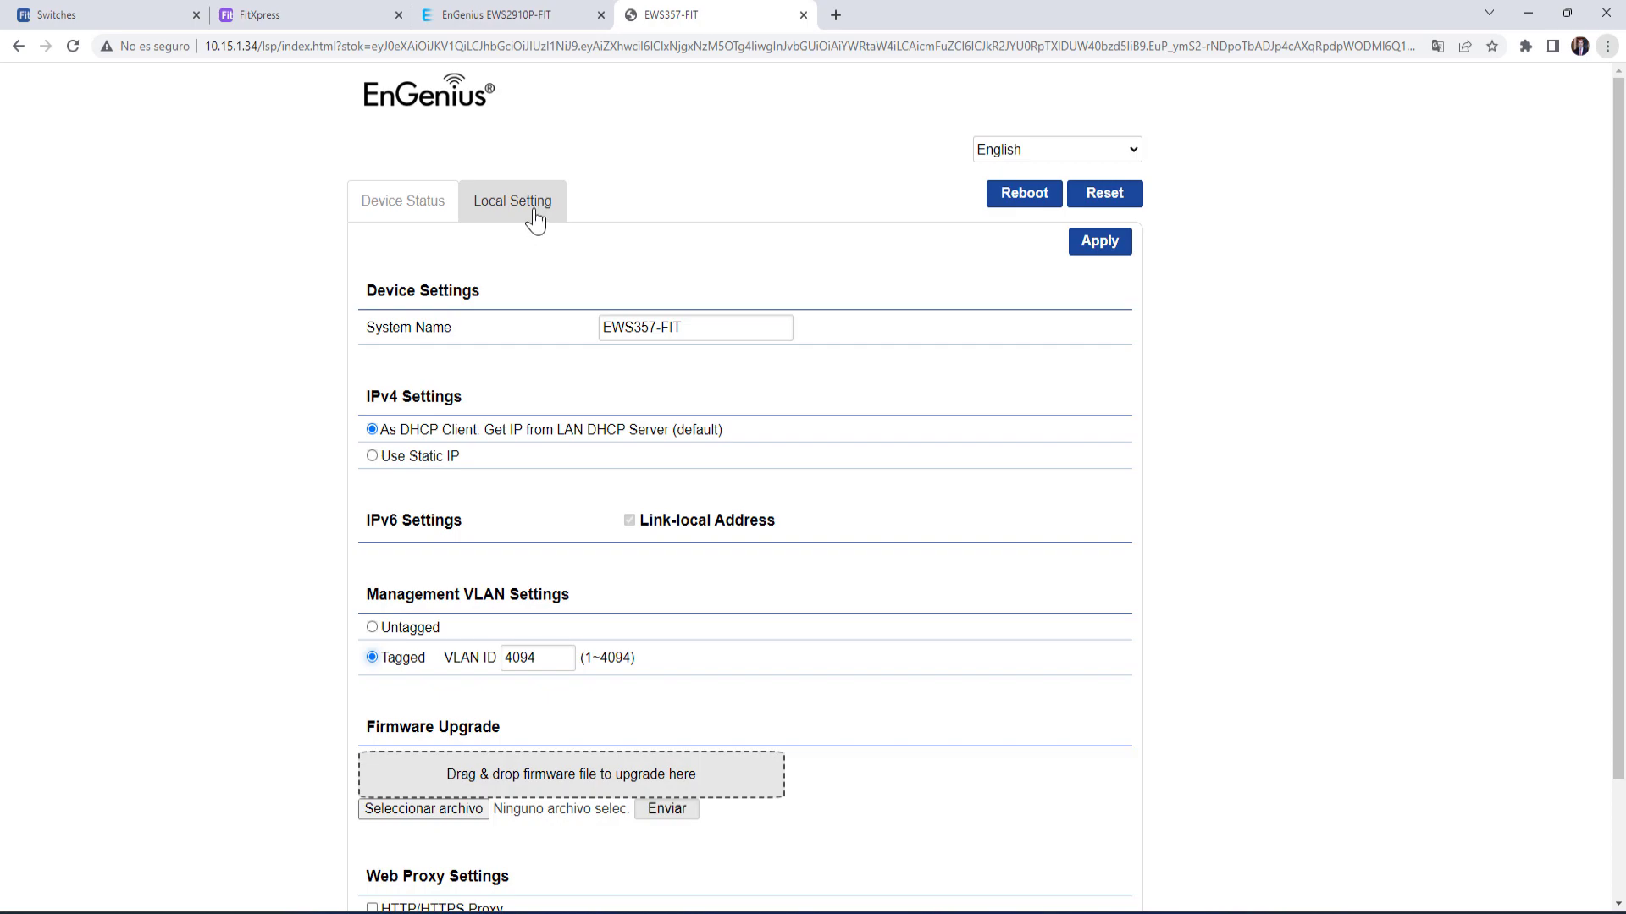
pyautogui.click(418, 214)
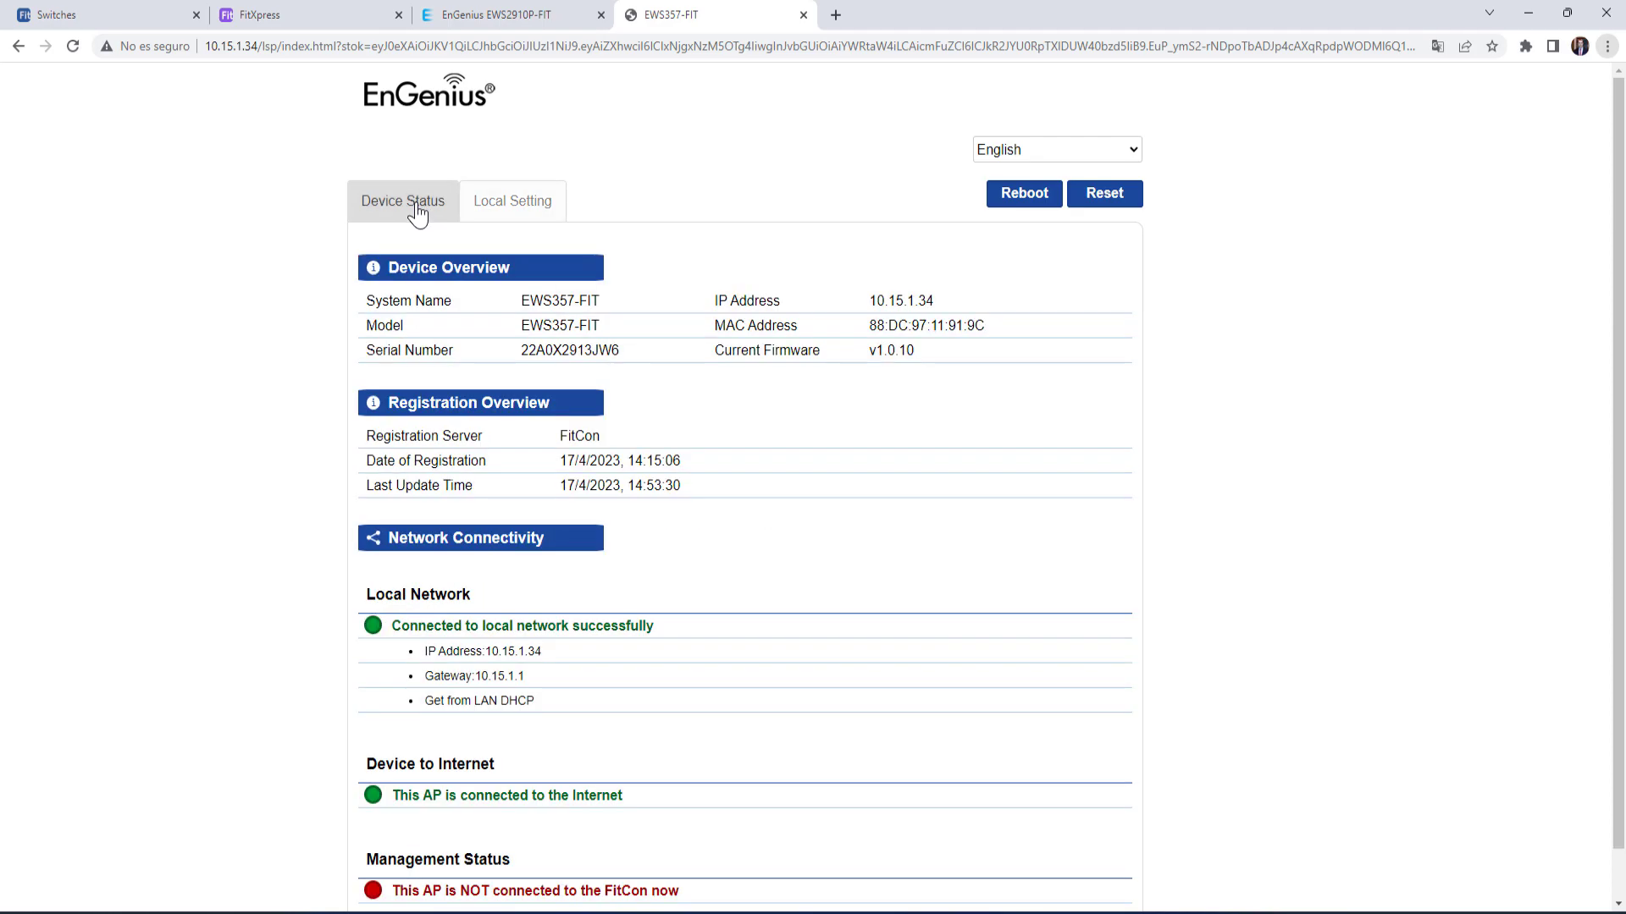